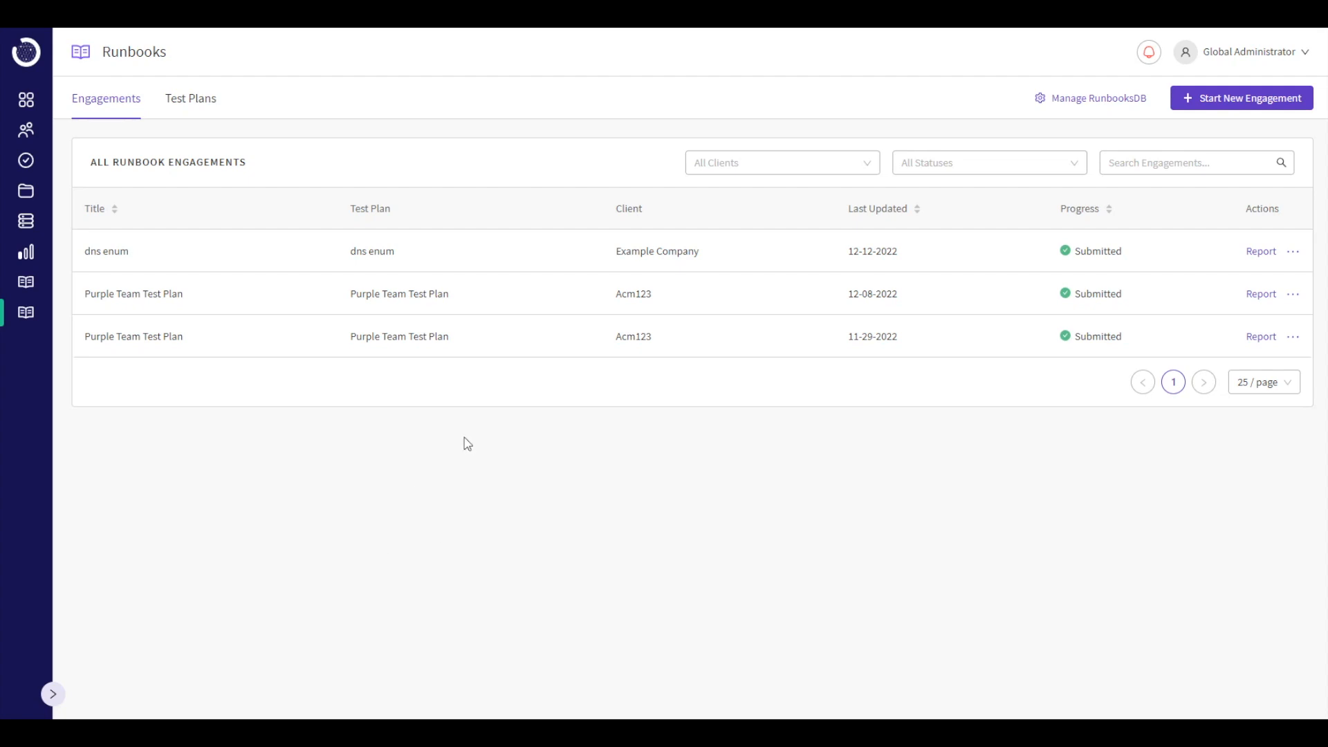
# Open the Purple Team Test Plan and start a new engagement from it for the client Acm123.
pyautogui.click(191, 99)
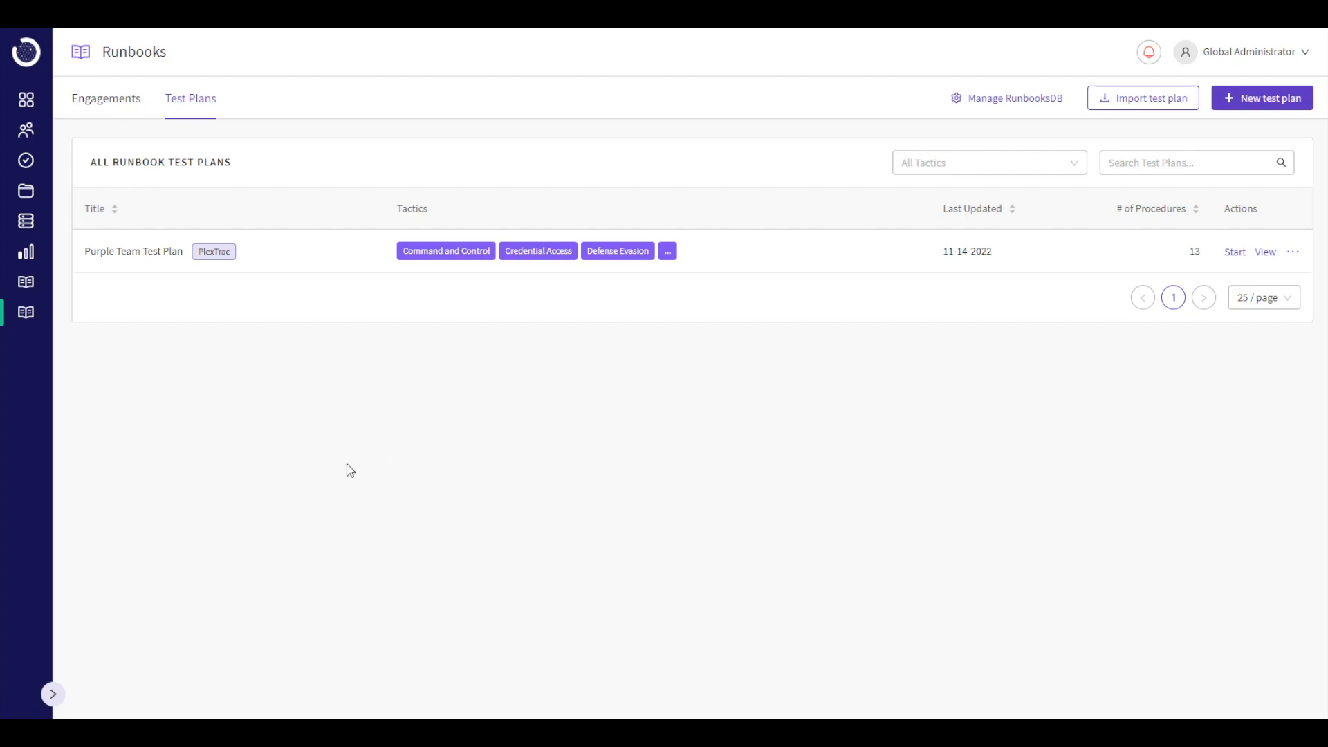
pyautogui.click(1267, 252)
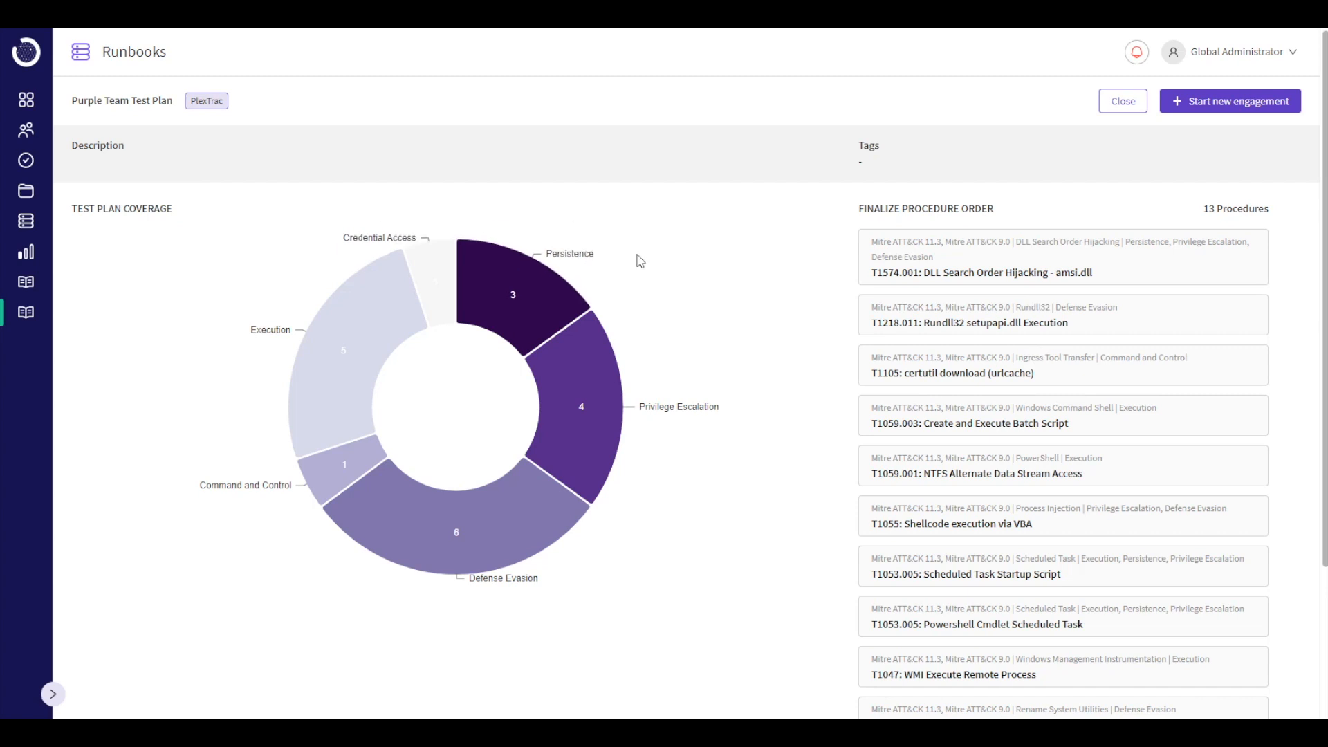
pyautogui.click(1255, 104)
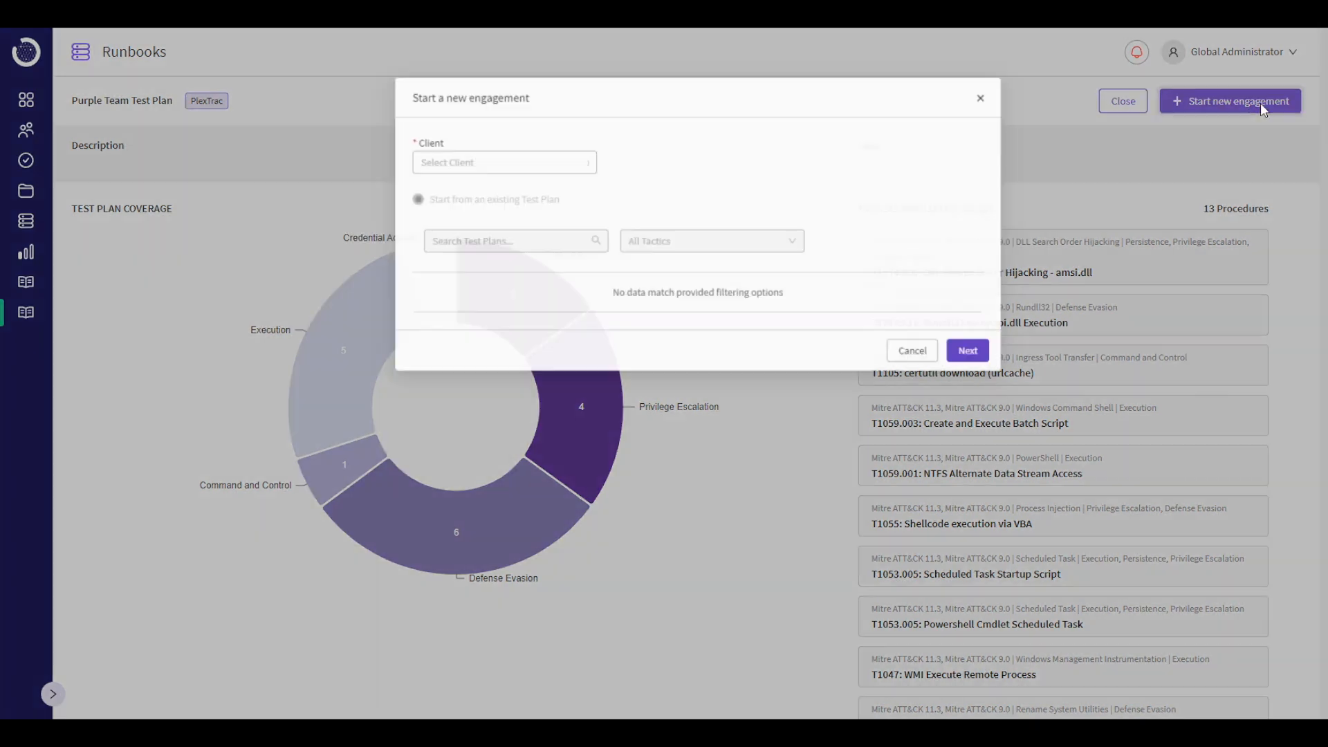
pyautogui.click(552, 165)
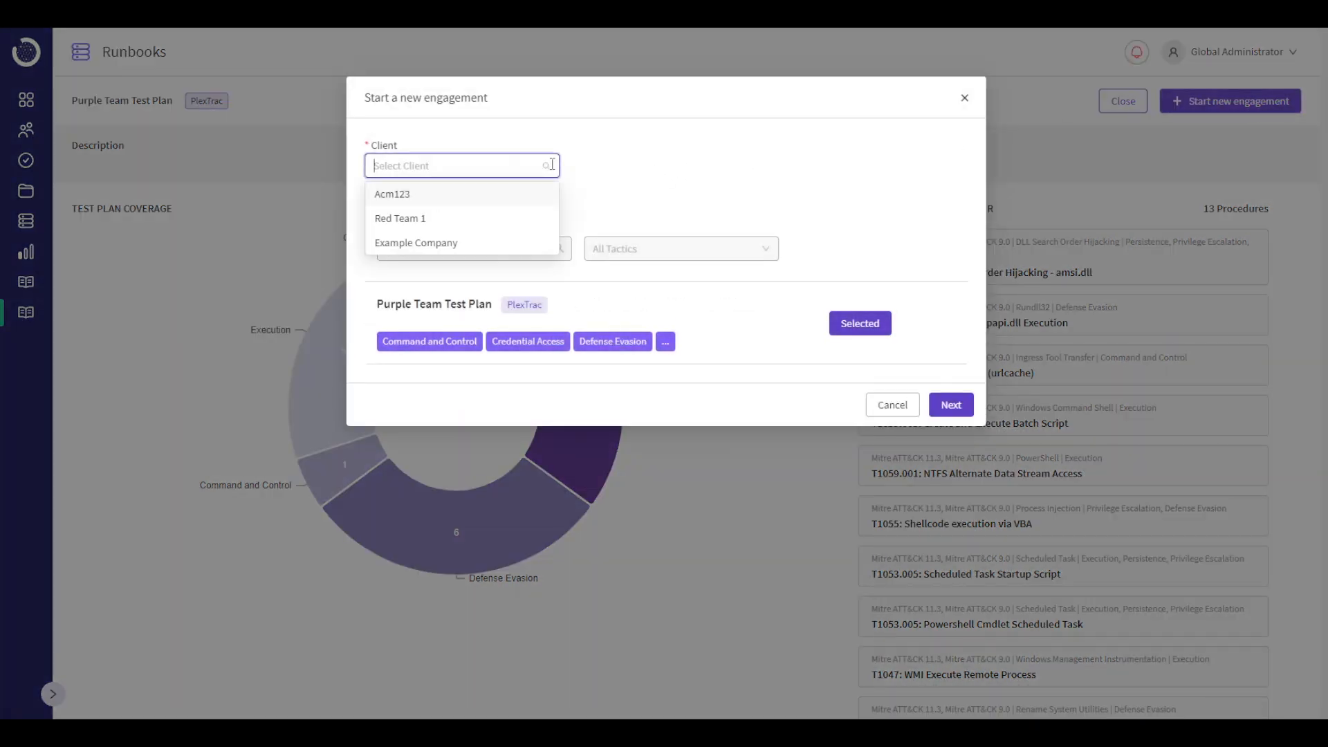
pyautogui.click(437, 194)
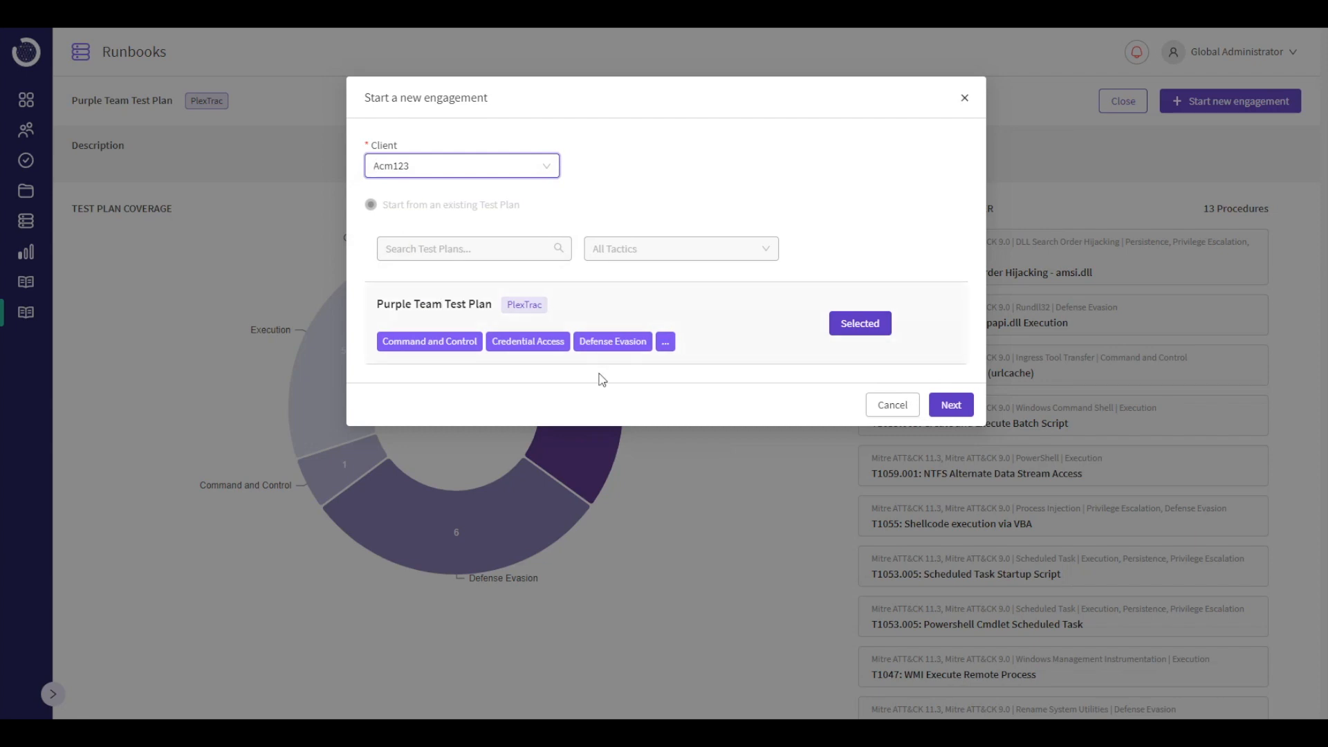
pyautogui.click(957, 407)
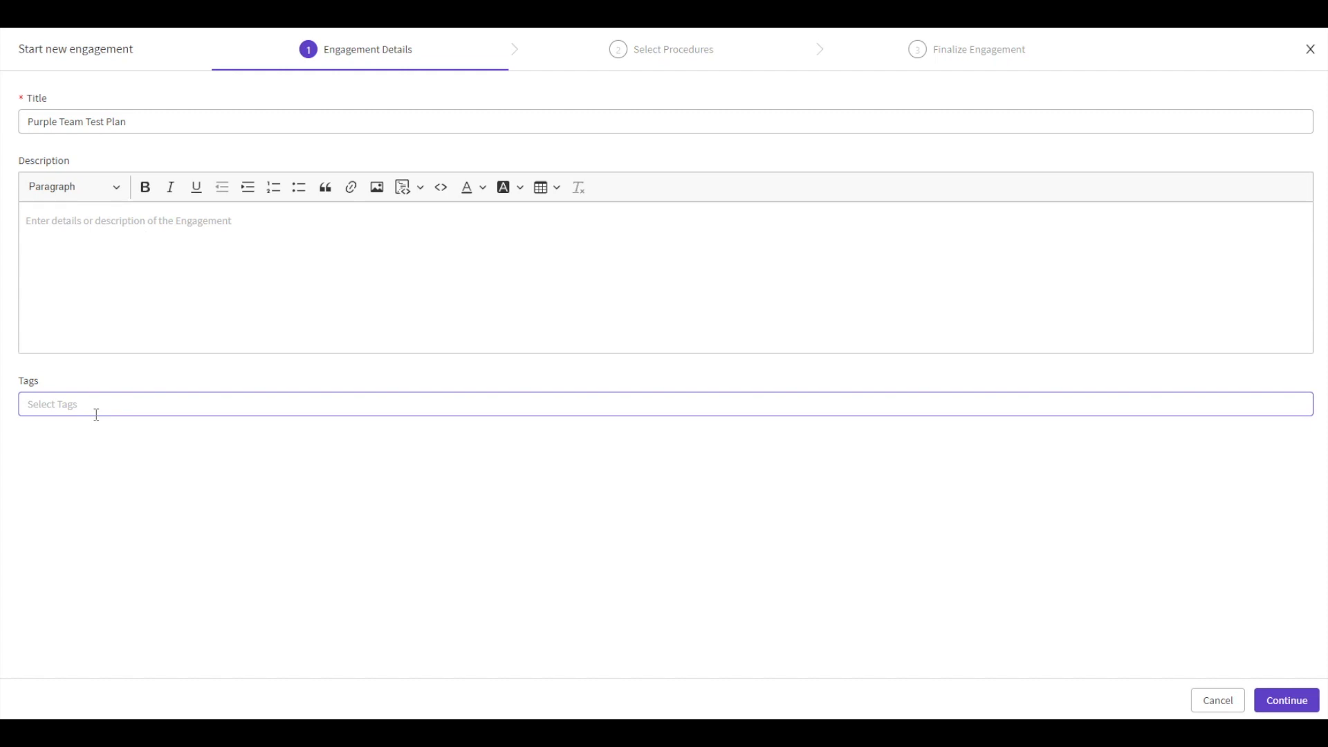
# Keep the default engagement details and all 13 procedures, and create the engagement.
pyautogui.click(1288, 701)
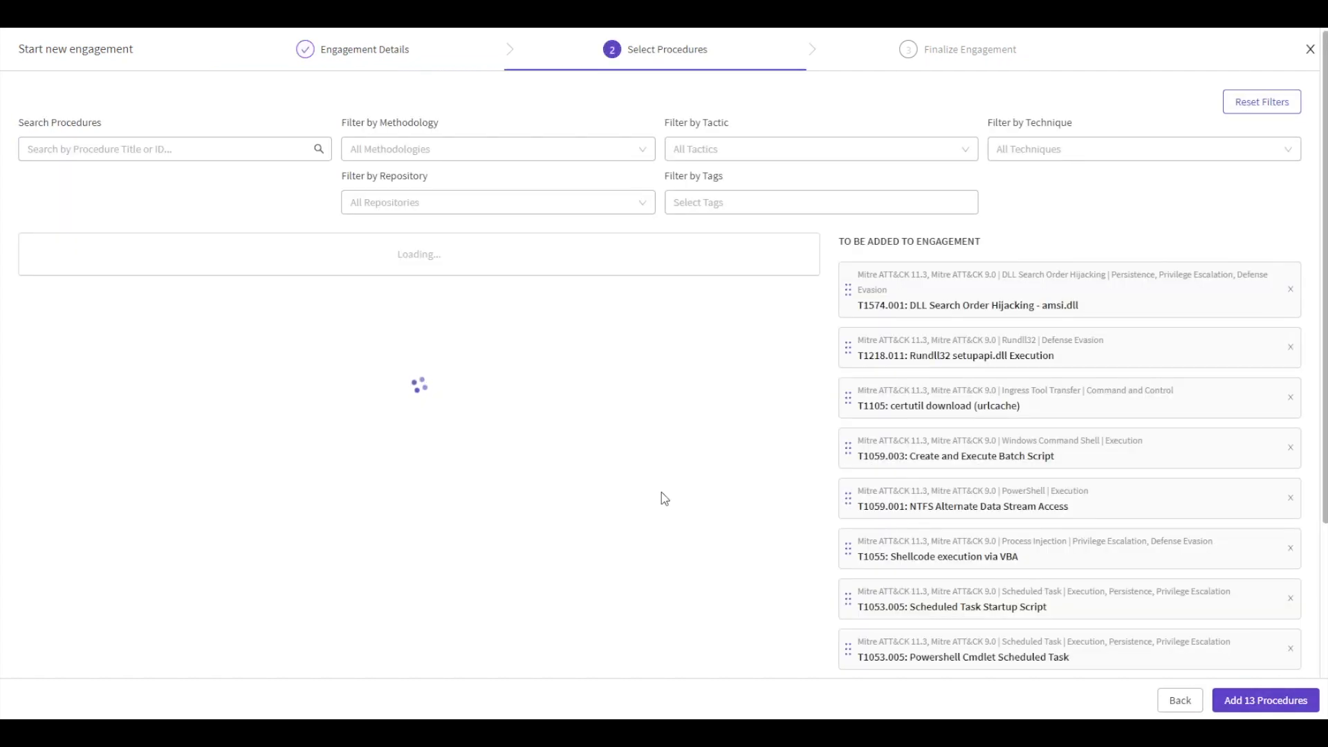
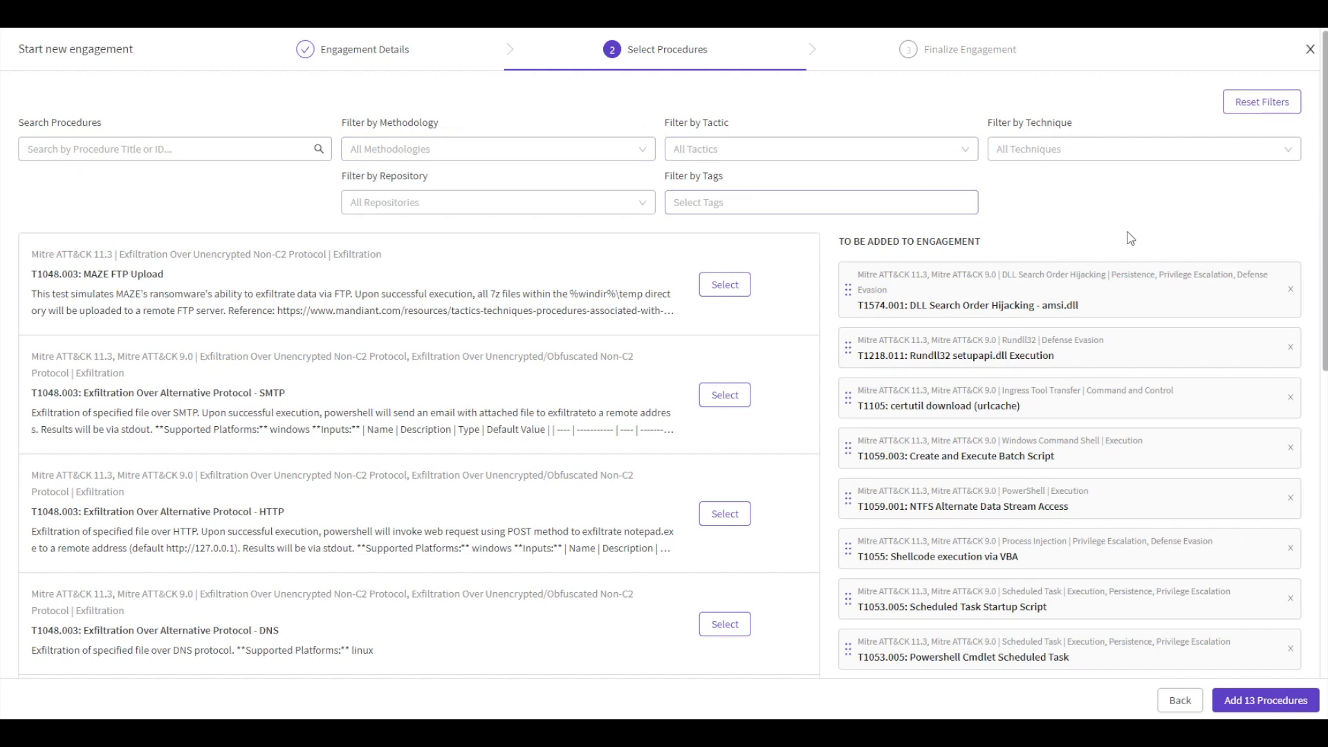
pyautogui.click(635, 197)
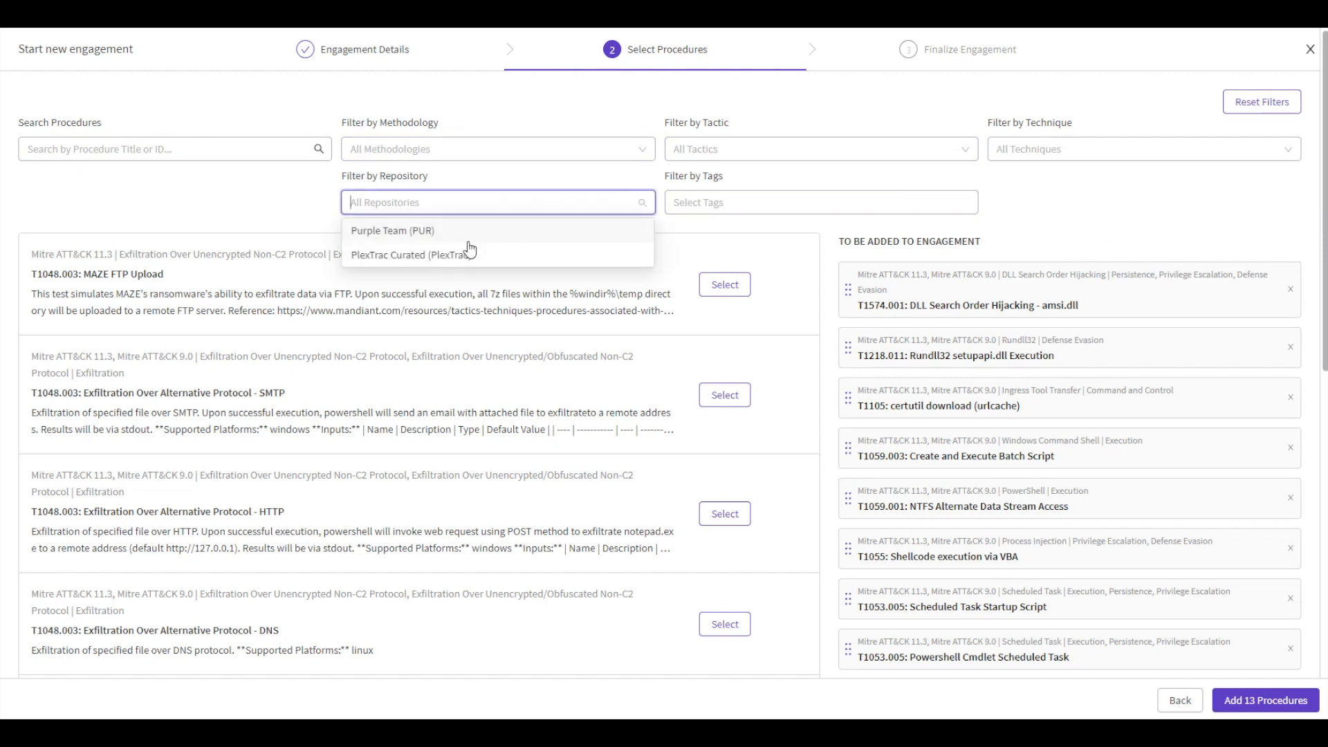
pyautogui.click(1136, 225)
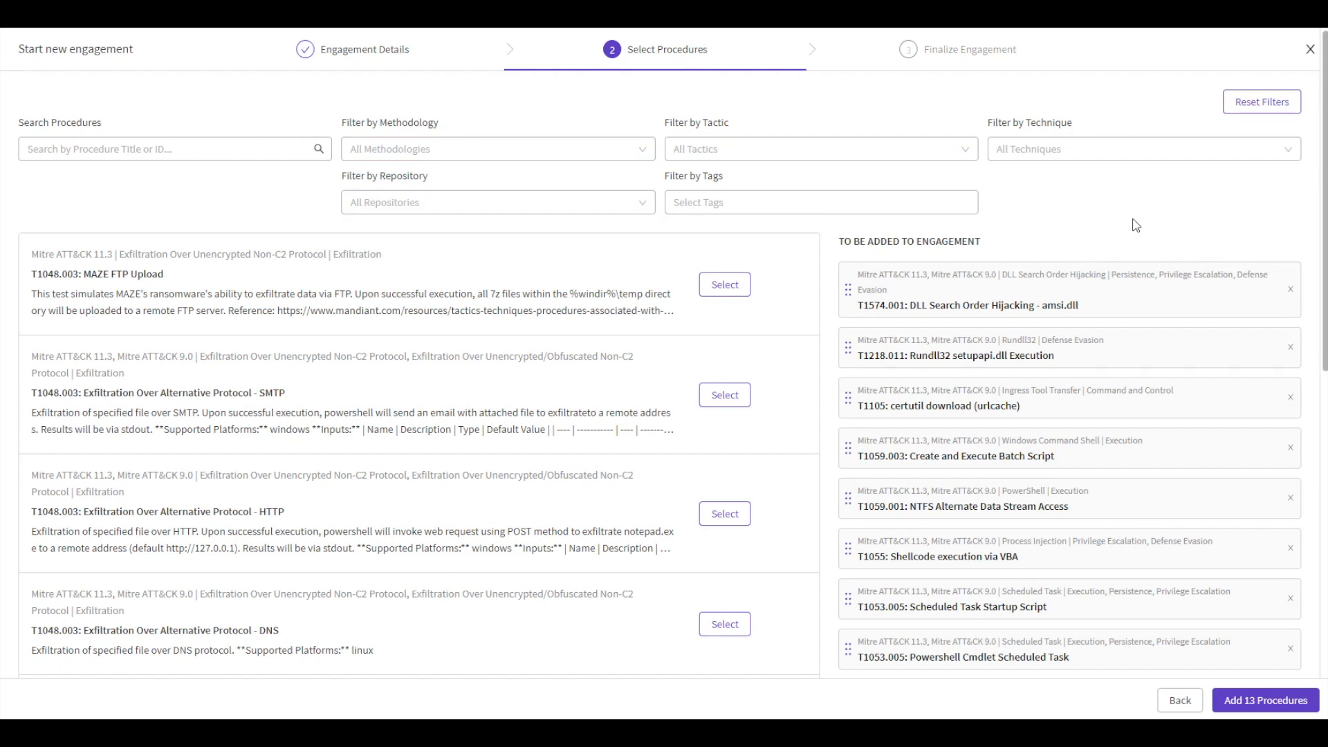
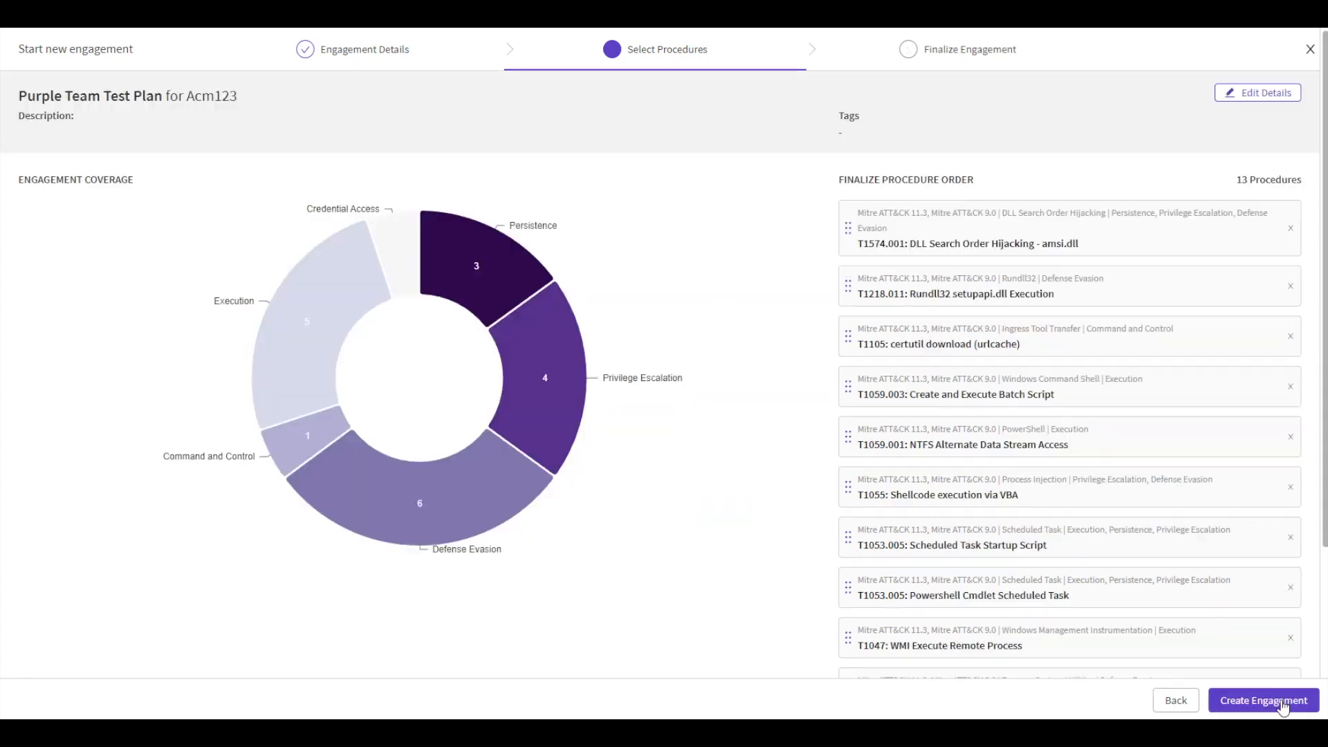
pyautogui.click(1263, 707)
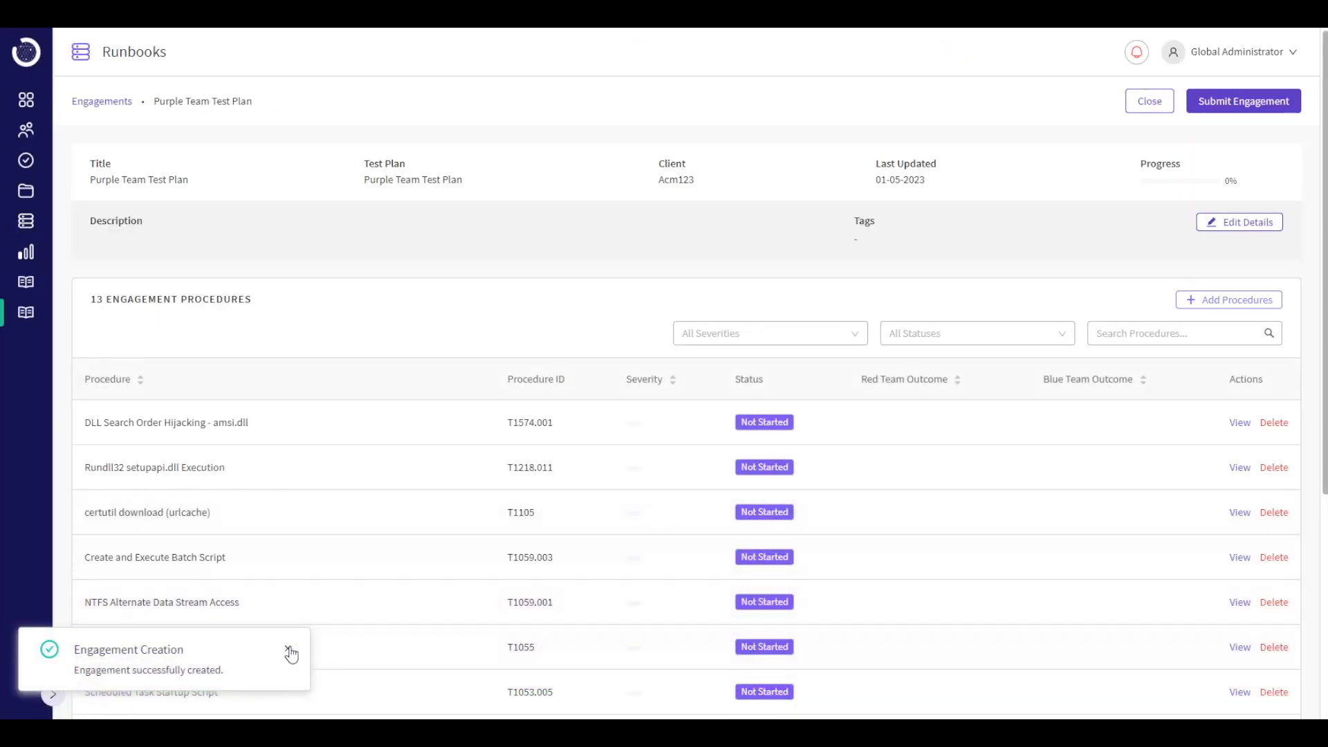
pyautogui.click(288, 648)
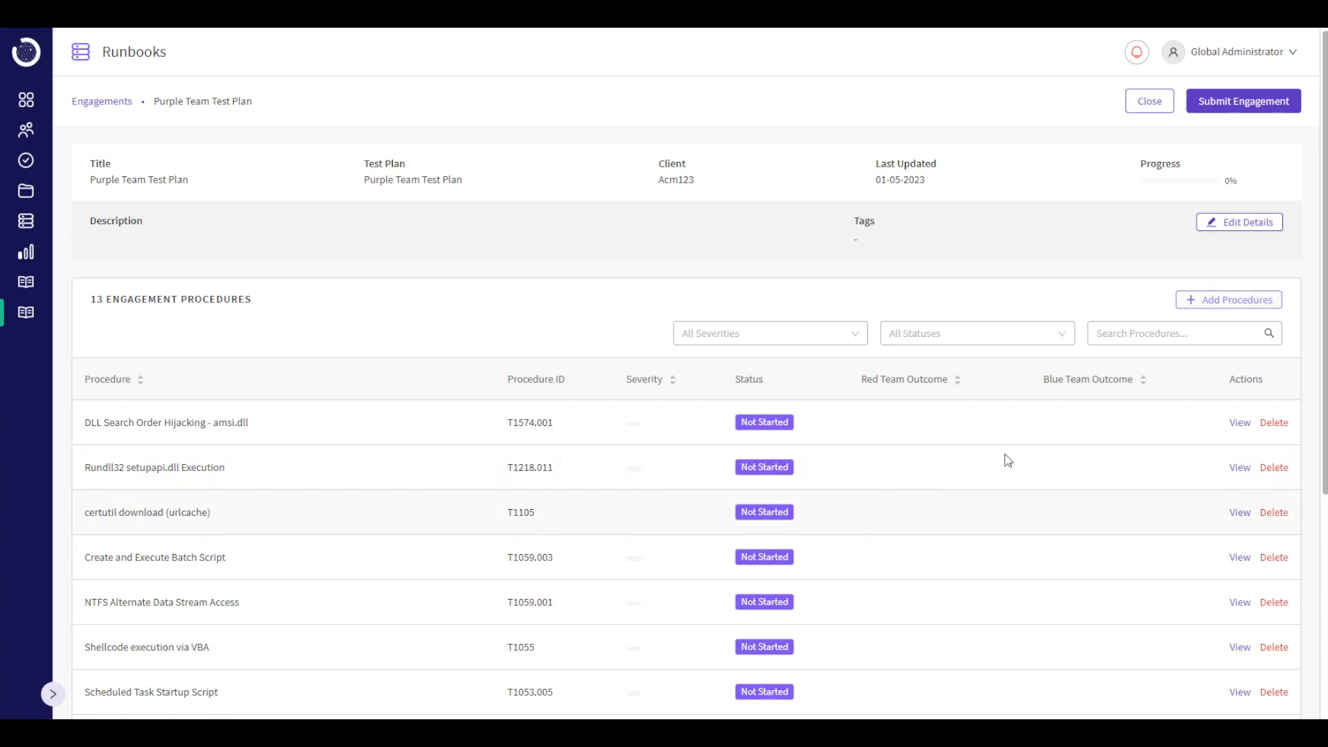
# Open the DLL Search Order Hijacking - amsi.dll procedure and set its status to In Progress.
pyautogui.click(1239, 423)
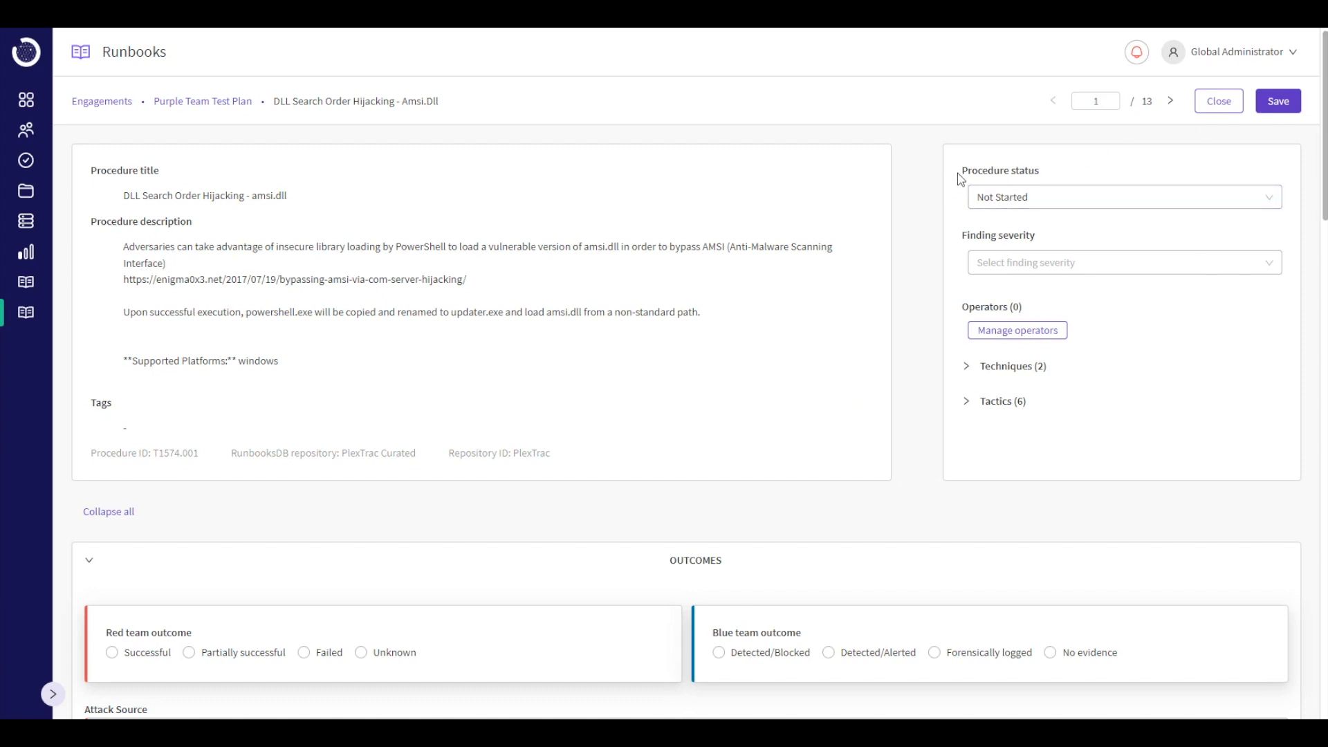
pyautogui.click(1076, 200)
pyautogui.click(1010, 253)
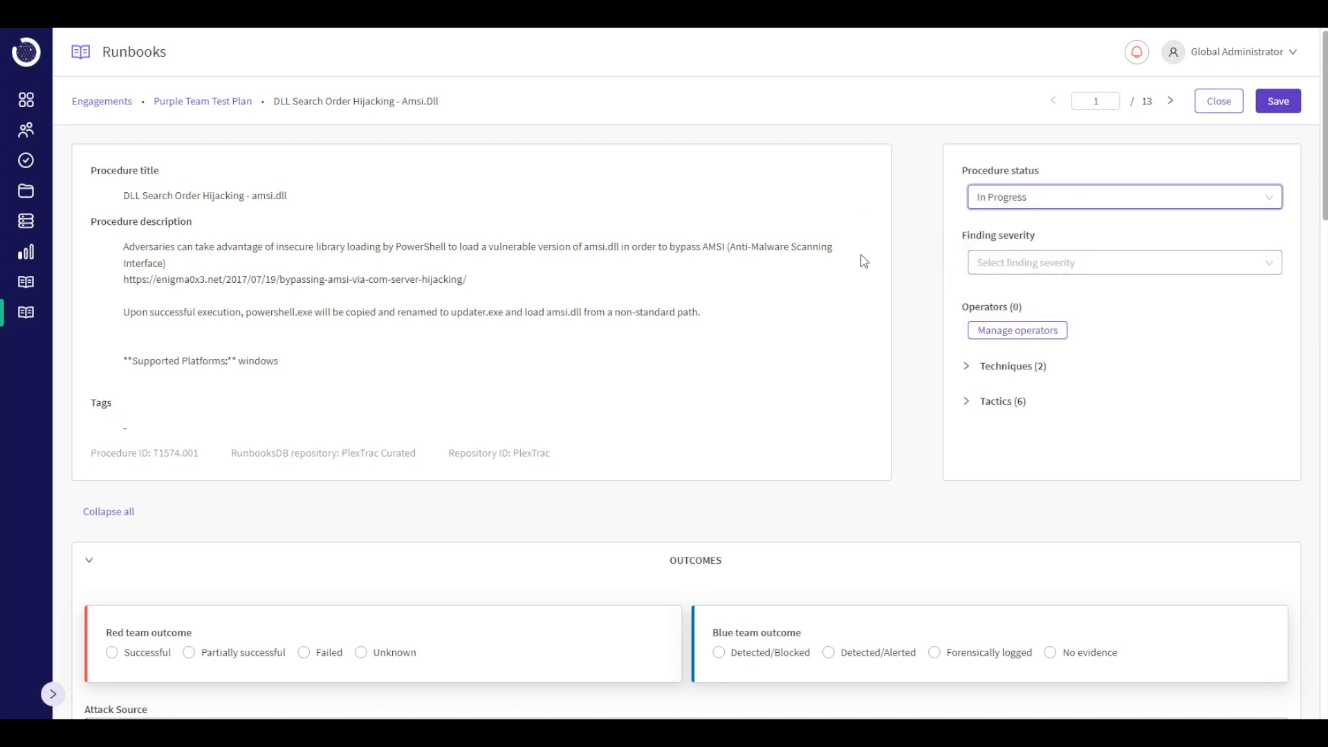
# Review the procedure's techniques and tactics and its red and blue team operator assignments.
pyautogui.click(967, 367)
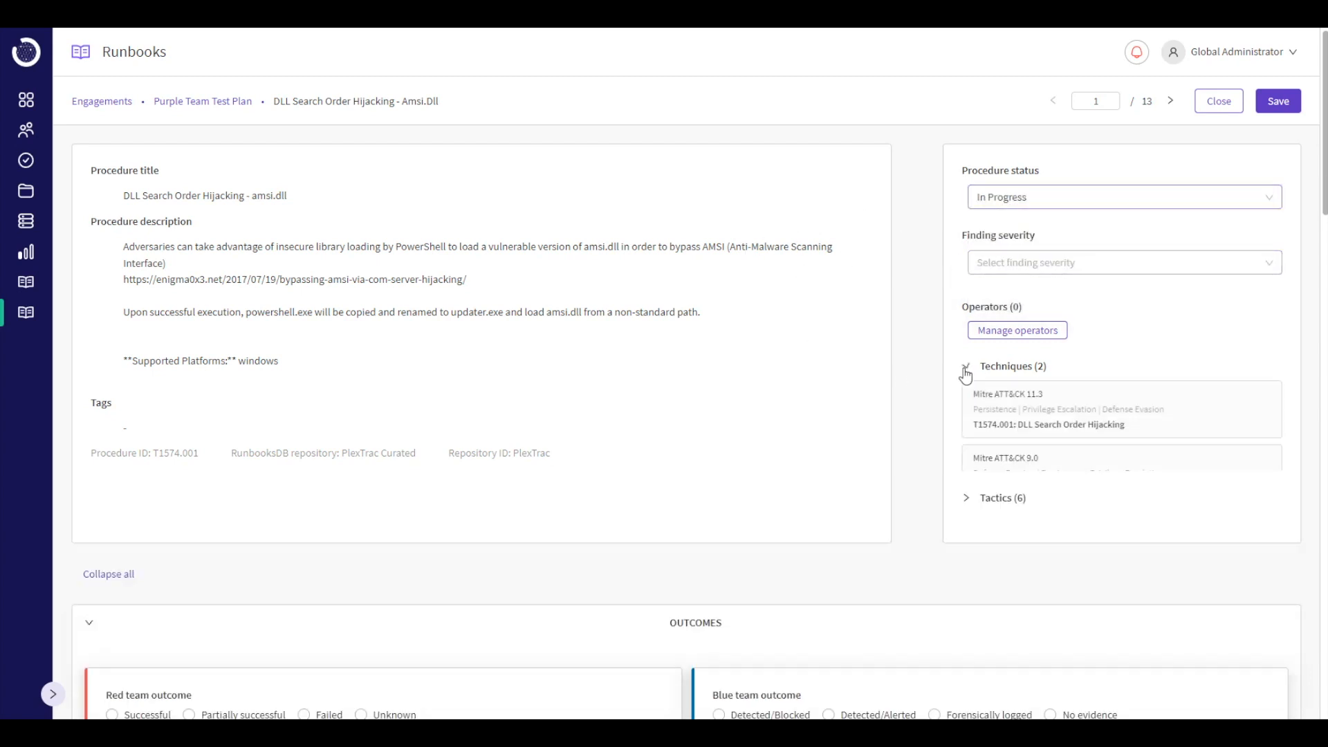
pyautogui.click(974, 537)
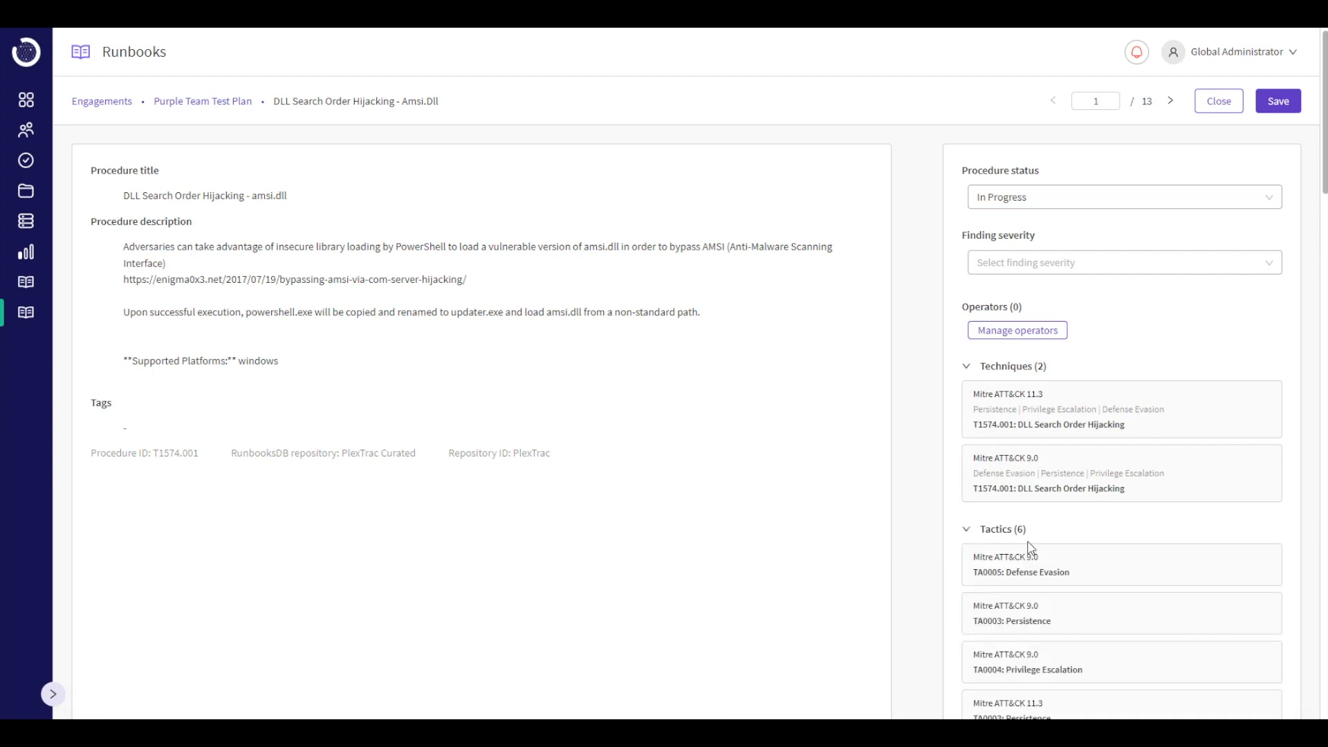
pyautogui.scroll(-2, 975, 534)
pyautogui.click(967, 377)
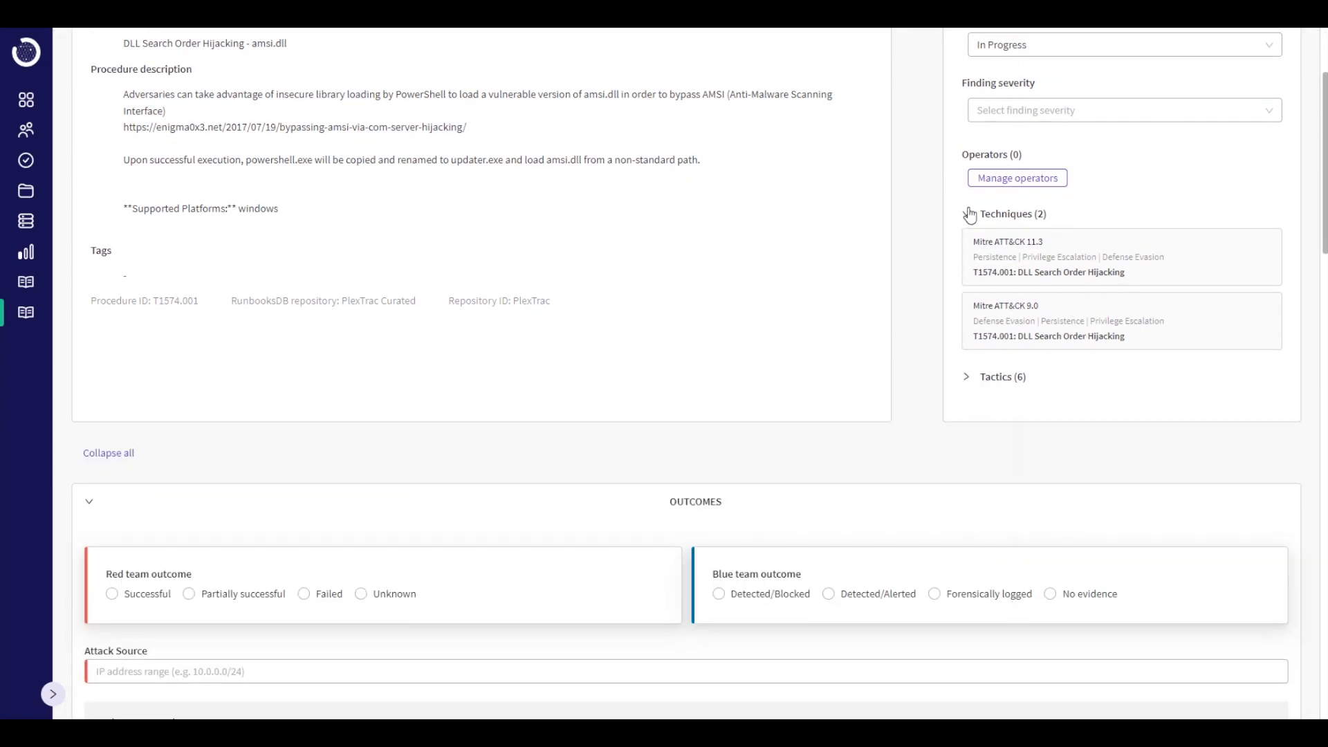
pyautogui.click(966, 214)
pyautogui.click(1018, 178)
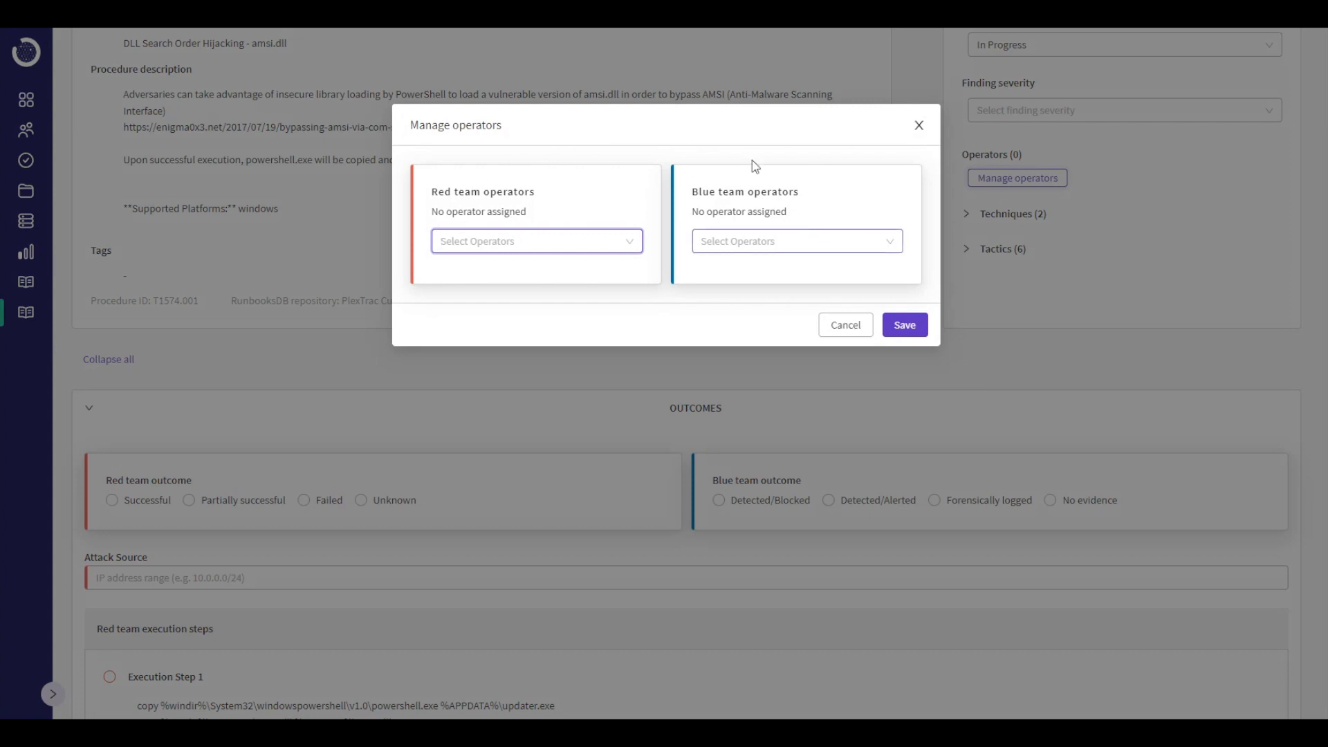
pyautogui.click(920, 130)
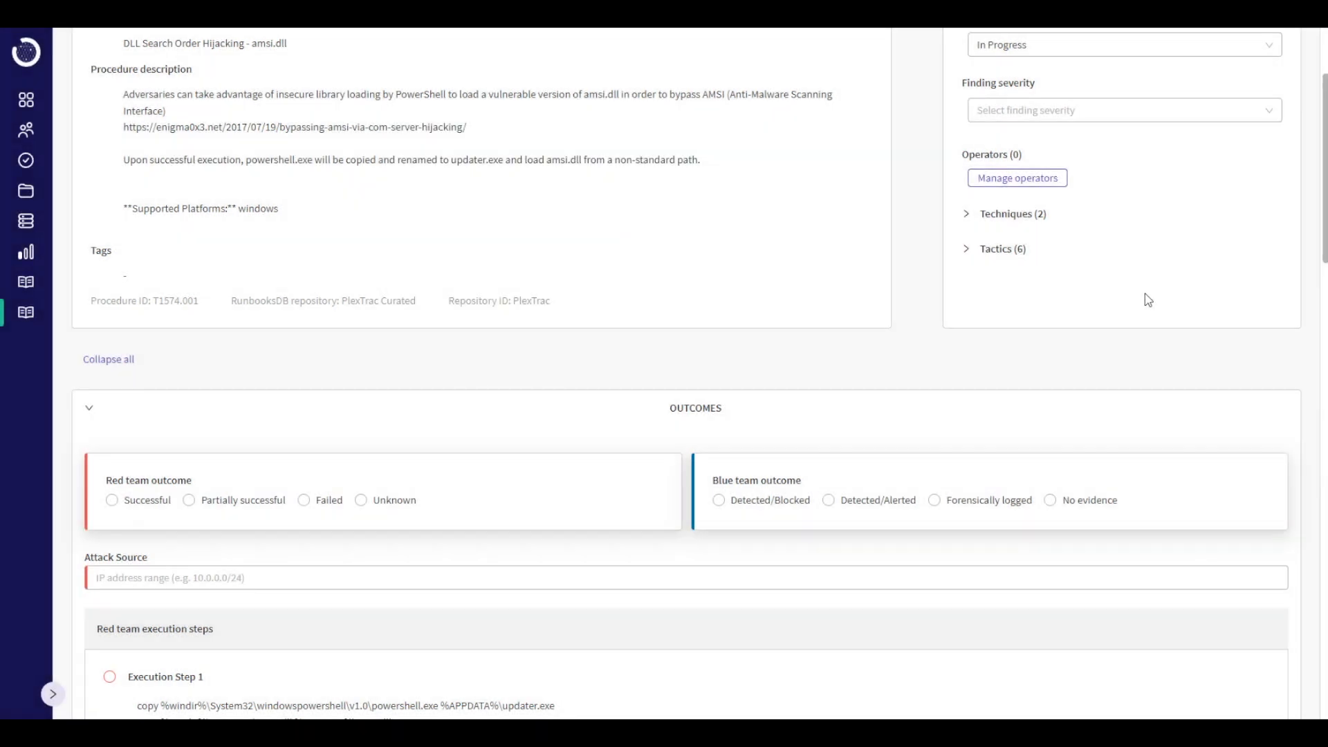
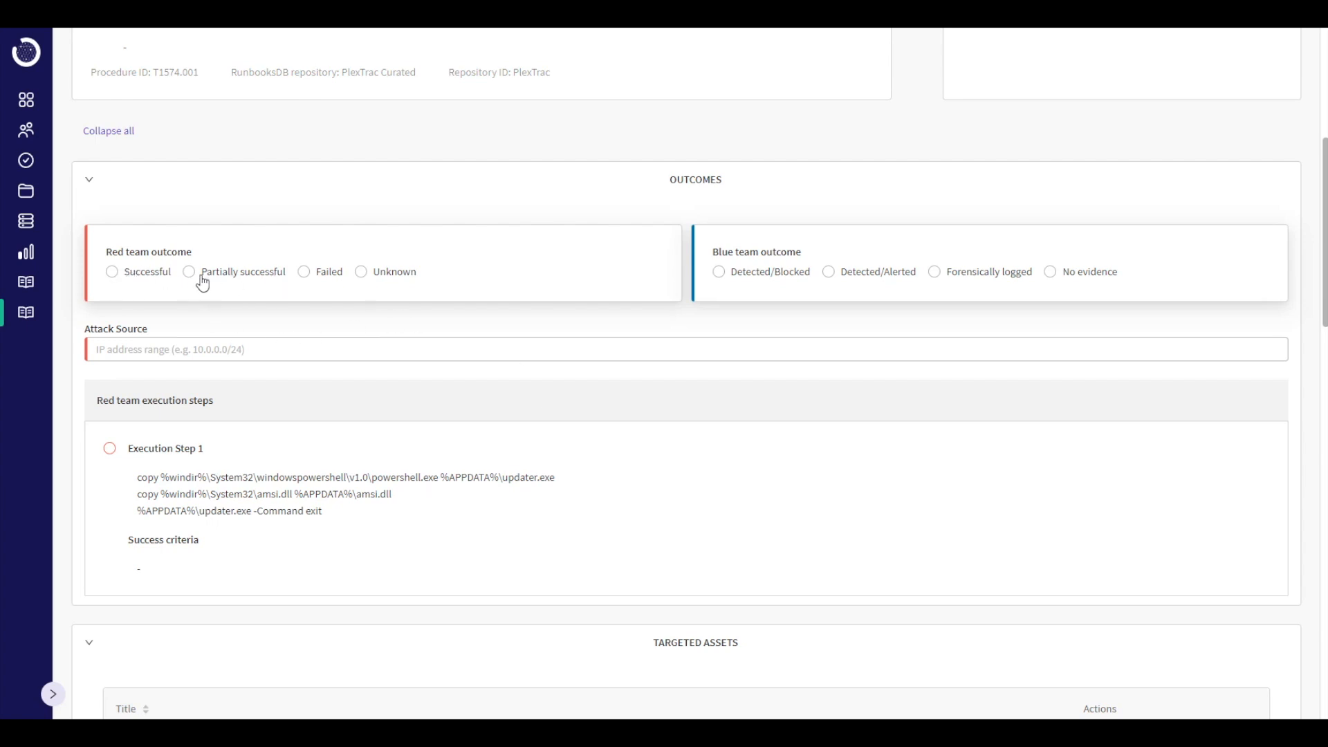
# Set the procedure's red team outcome to Partially successful and mark Execution Step 1 as done.
pyautogui.click(110, 448)
# Add targeted assets 192.168.1.101 and 192.168.1.172, with red team outcomes Successful and Failed respectively.
pyautogui.scroll(-5, 335, 490)
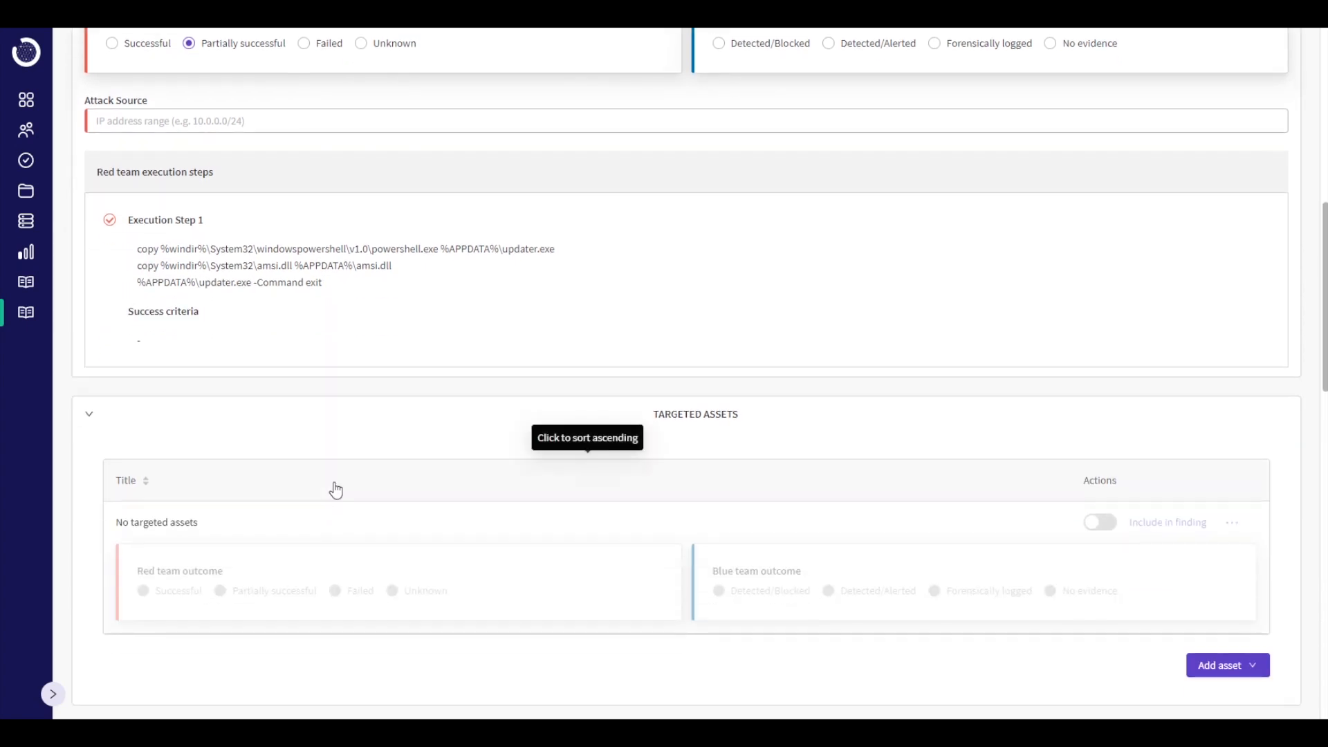
pyautogui.click(1216, 595)
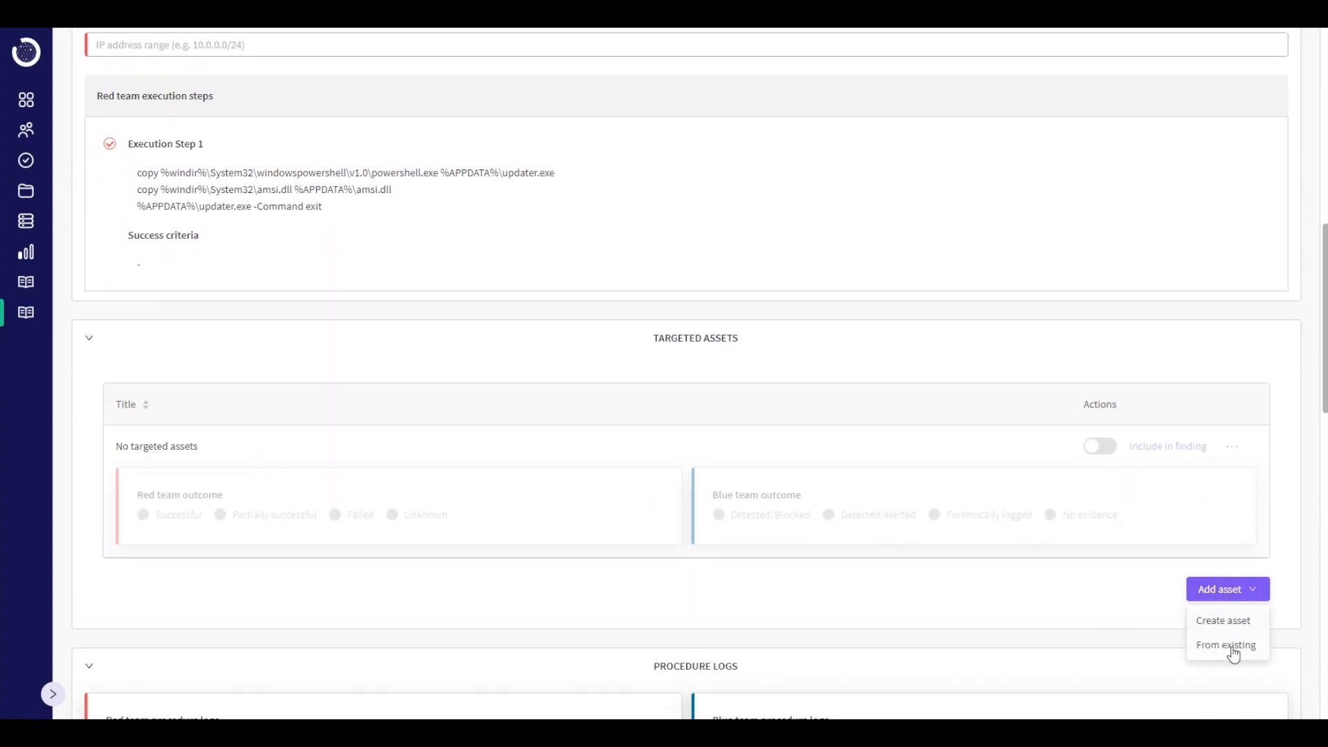
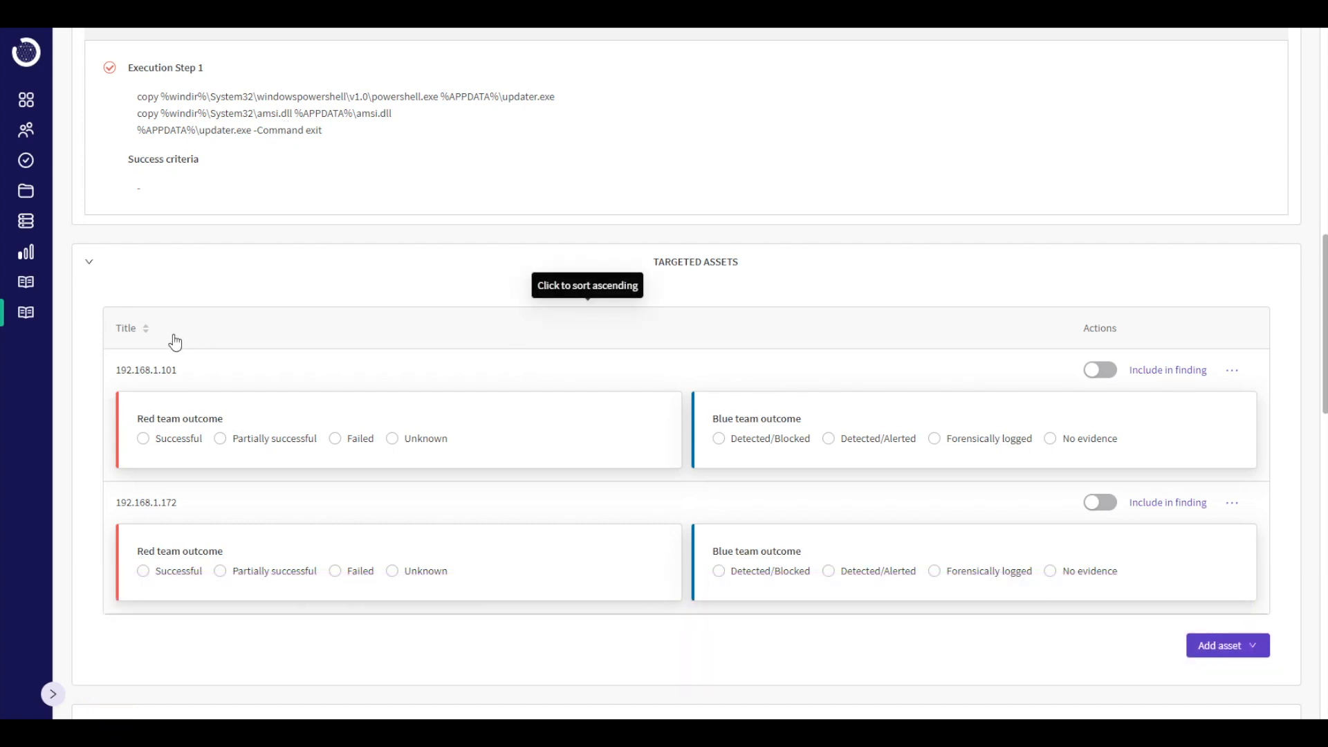
pyautogui.click(142, 440)
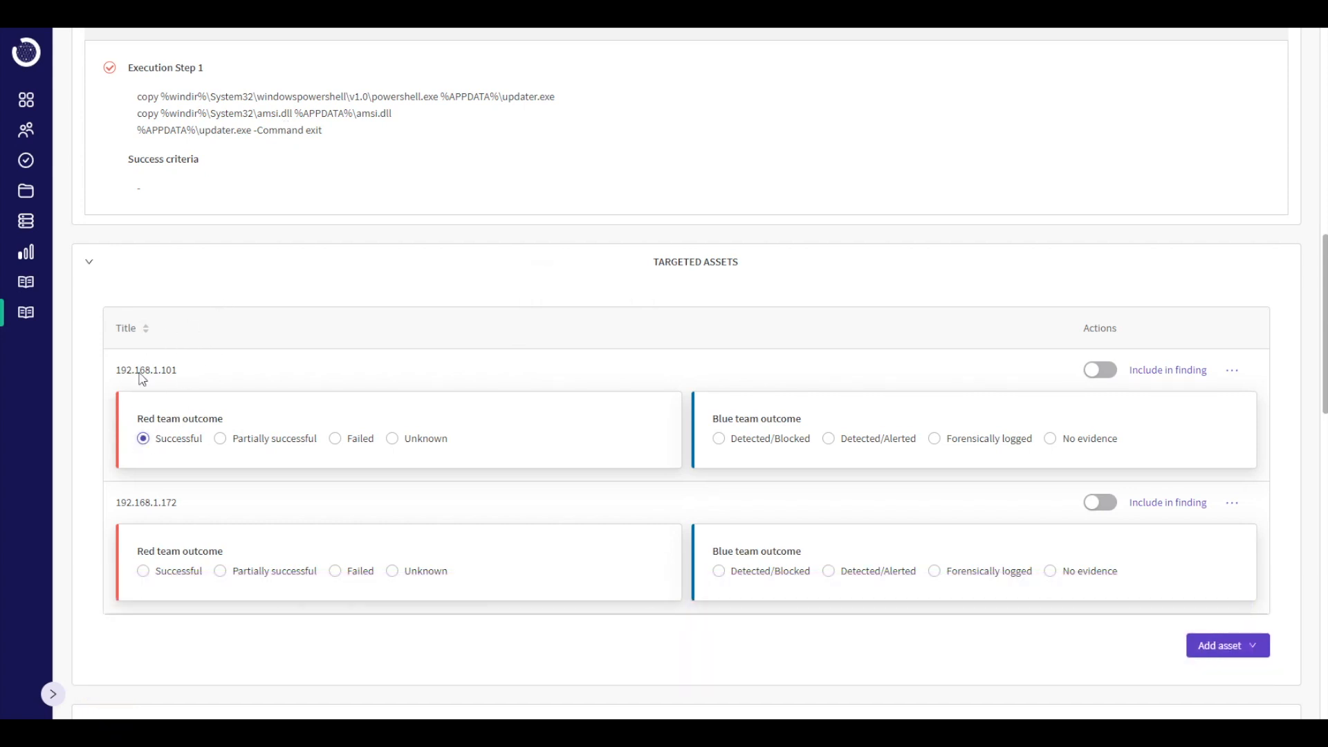
pyautogui.click(351, 573)
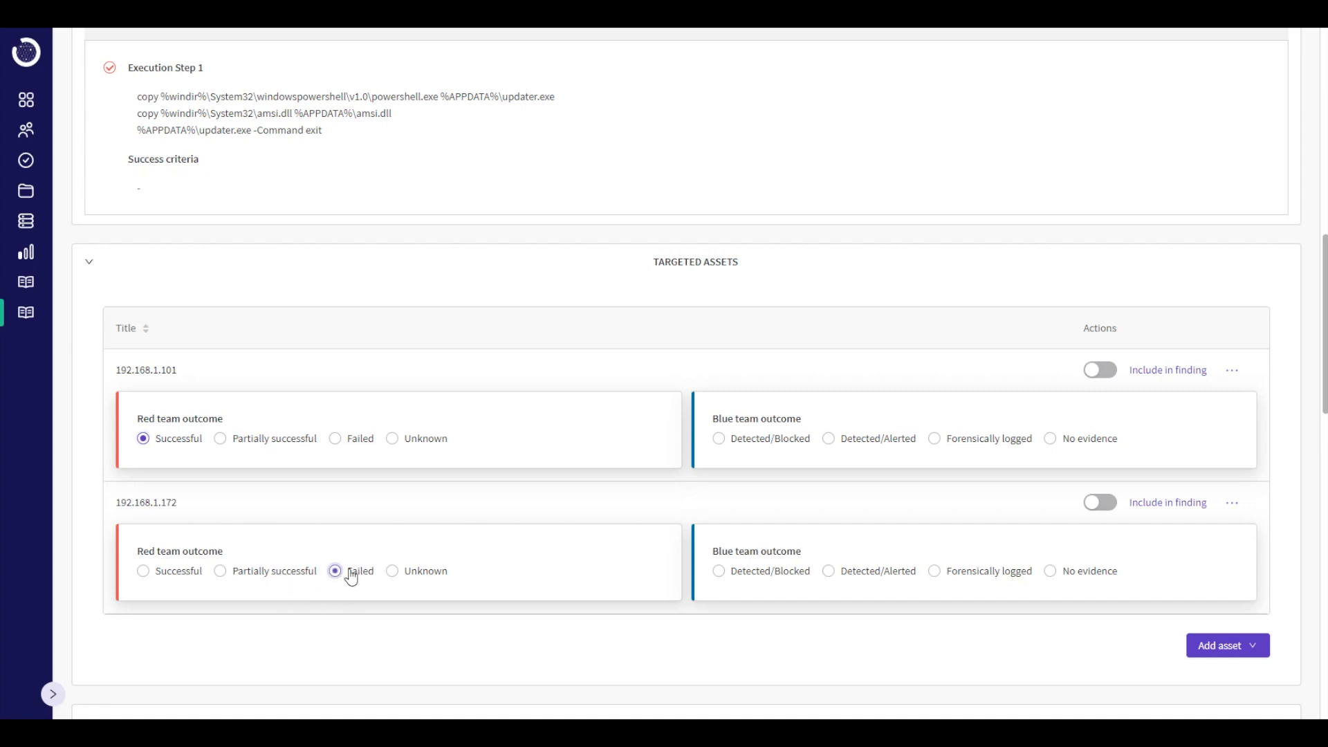
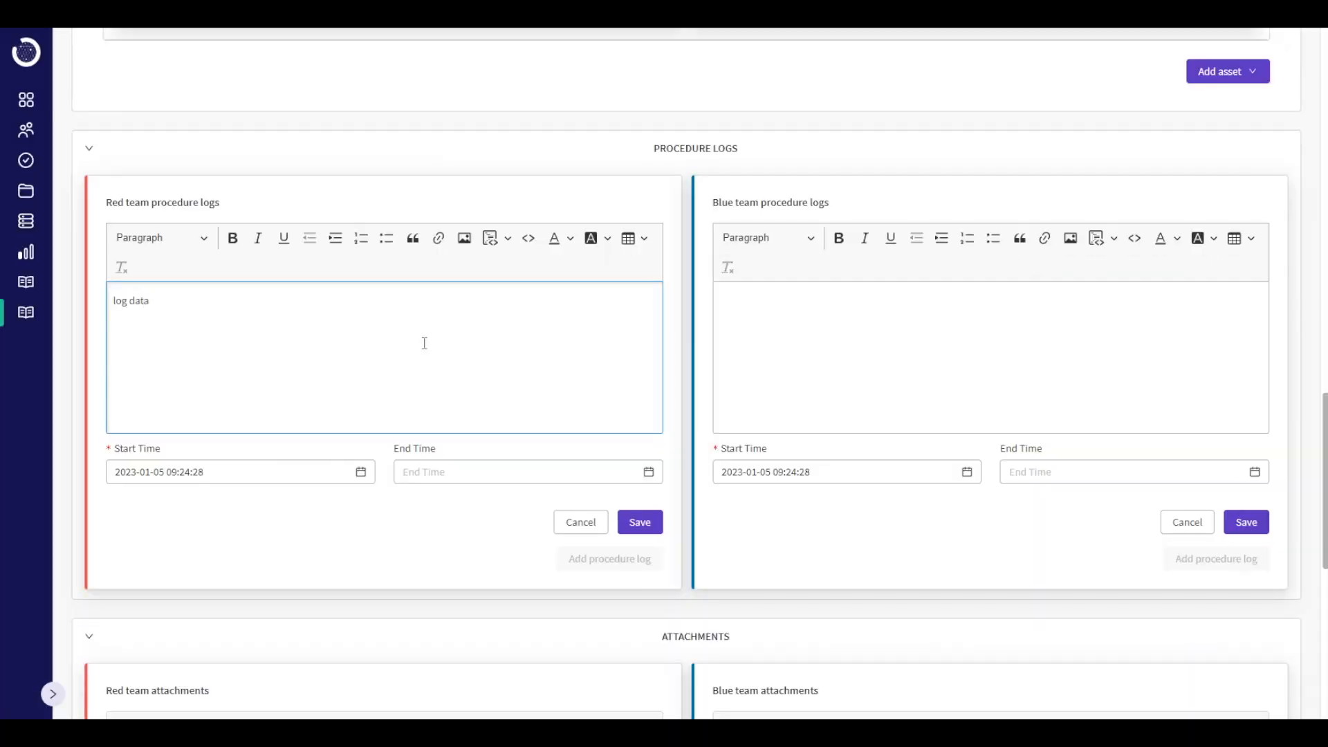
pyautogui.click(523, 470)
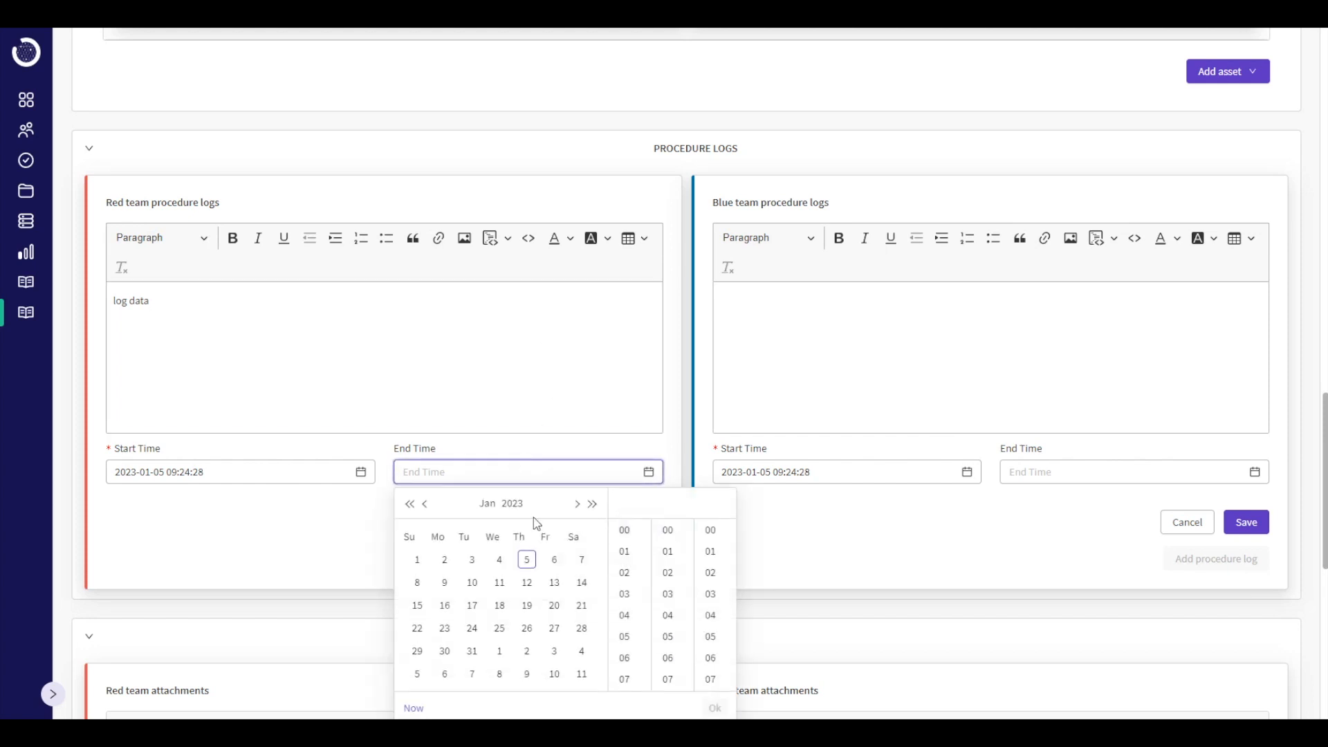
pyautogui.click(527, 561)
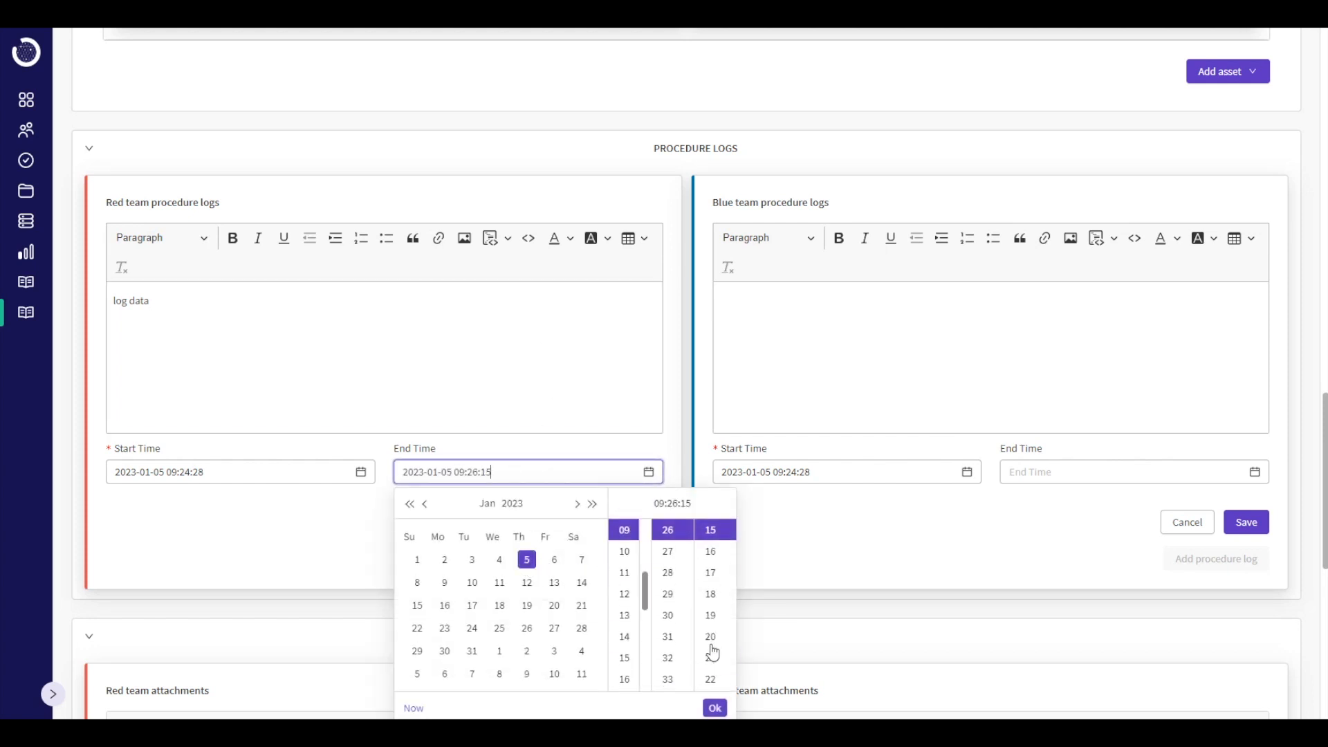
pyautogui.click(715, 708)
pyautogui.click(631, 529)
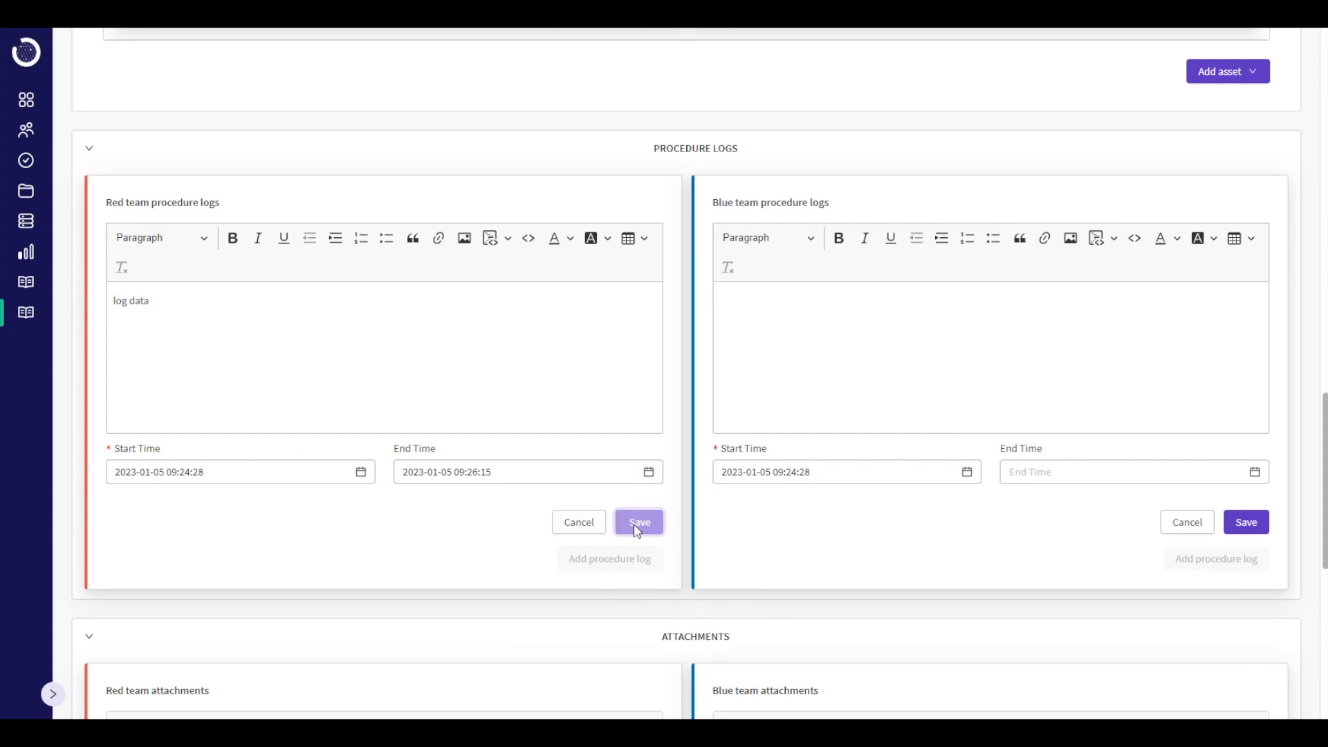
# Set the procedure's overall blue team outcome to Detected/Blocked.
pyautogui.scroll(-6, 636, 533)
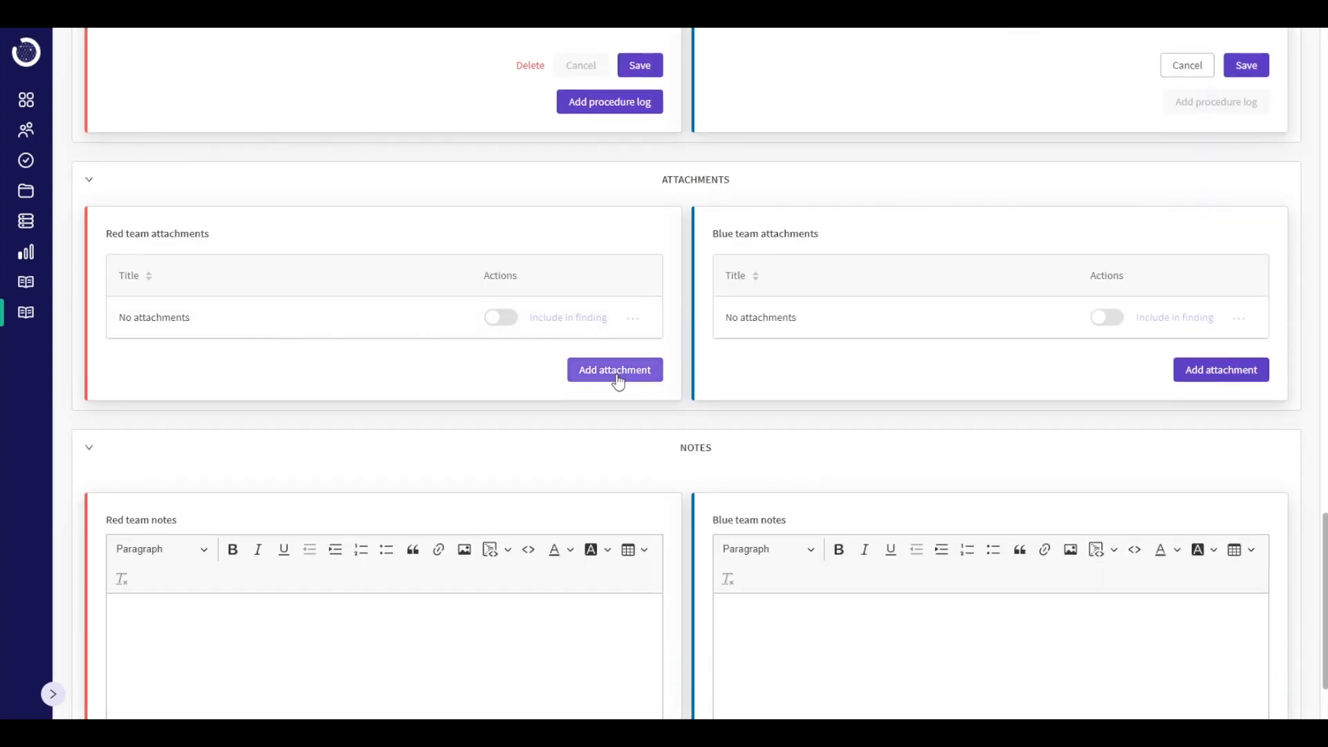
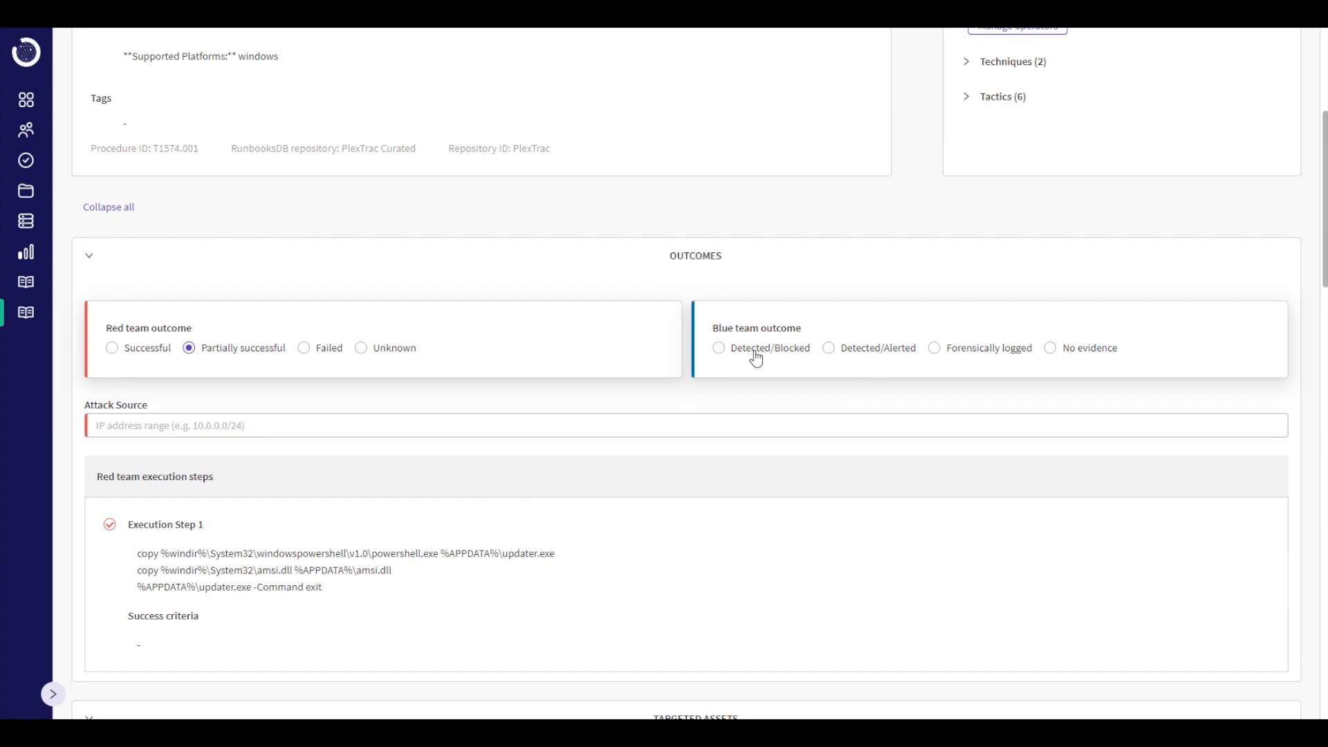
pyautogui.click(754, 353)
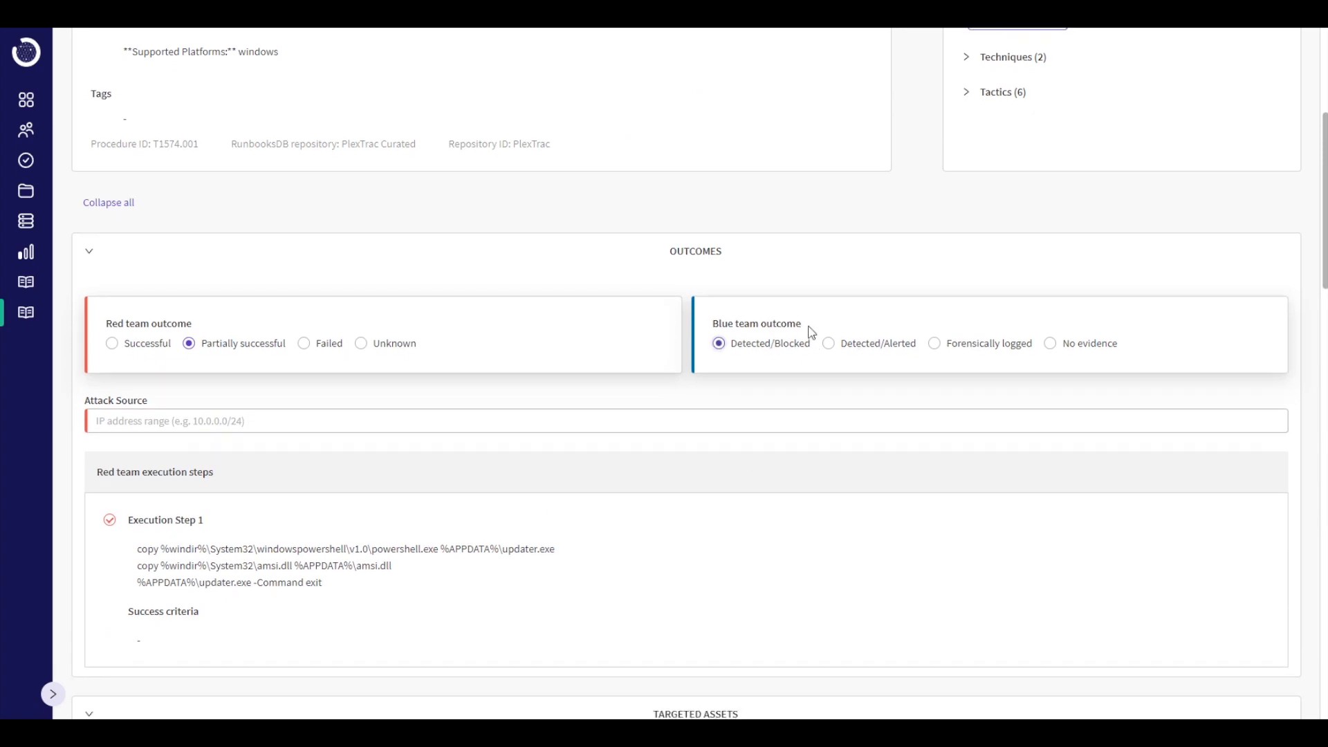
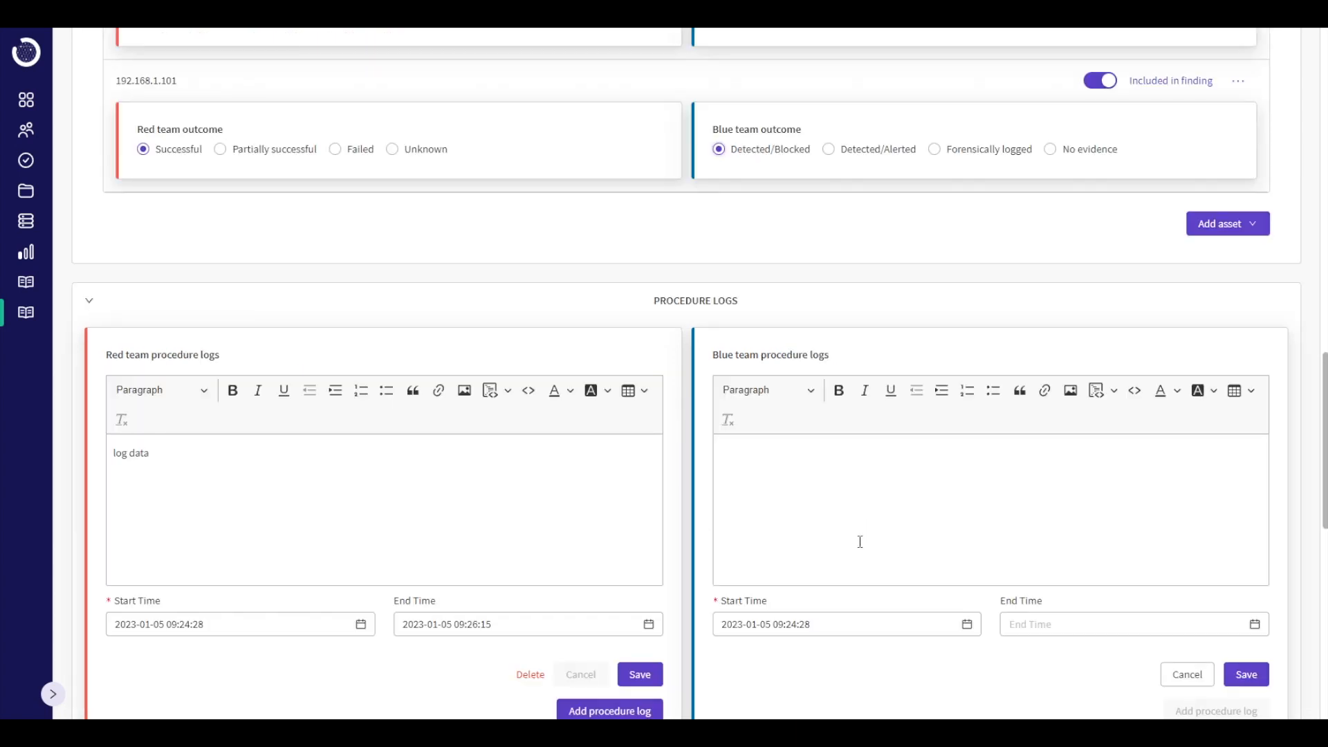
pyautogui.scroll(-5, 837, 475)
pyautogui.scroll(-5, 847, 474)
pyautogui.scroll(8, 875, 510)
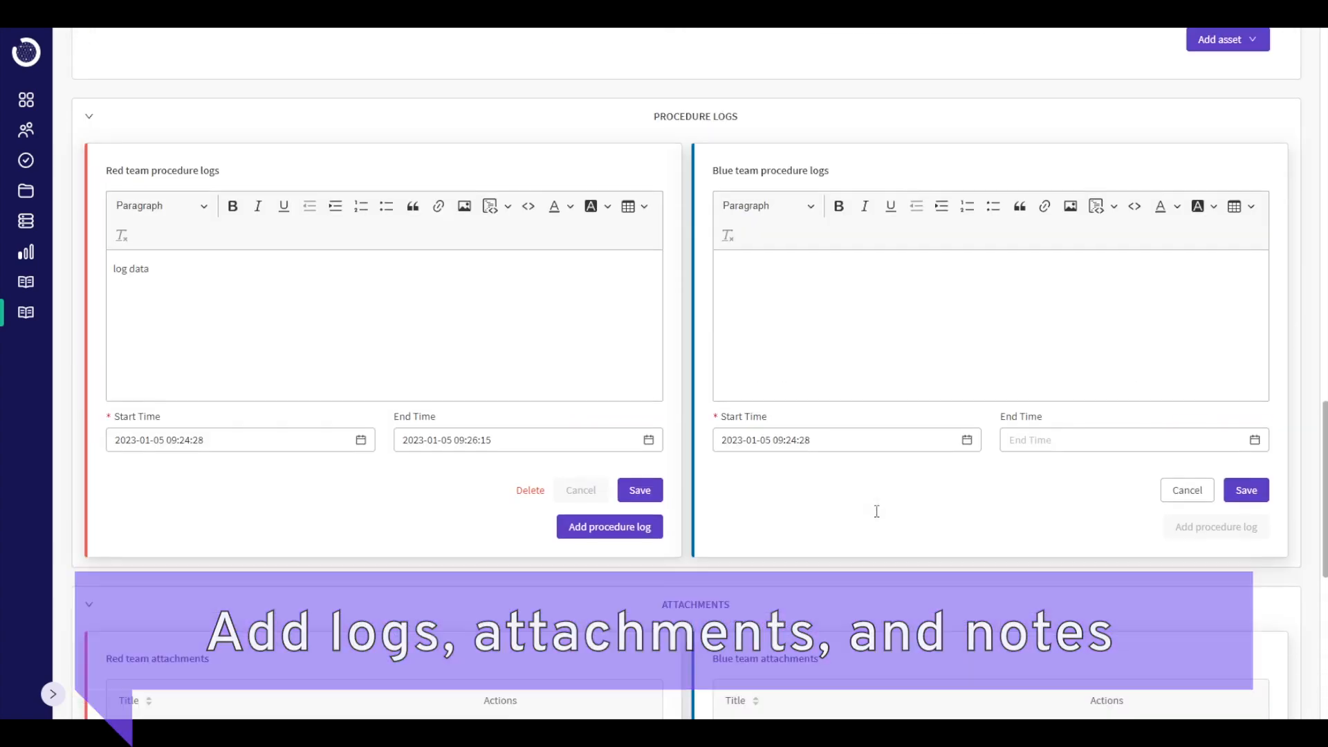
# Set the Rundll32 setupapi.dll Execution procedure's status to Completed and its finding severity to High, and save it.
pyautogui.scroll(15, 877, 511)
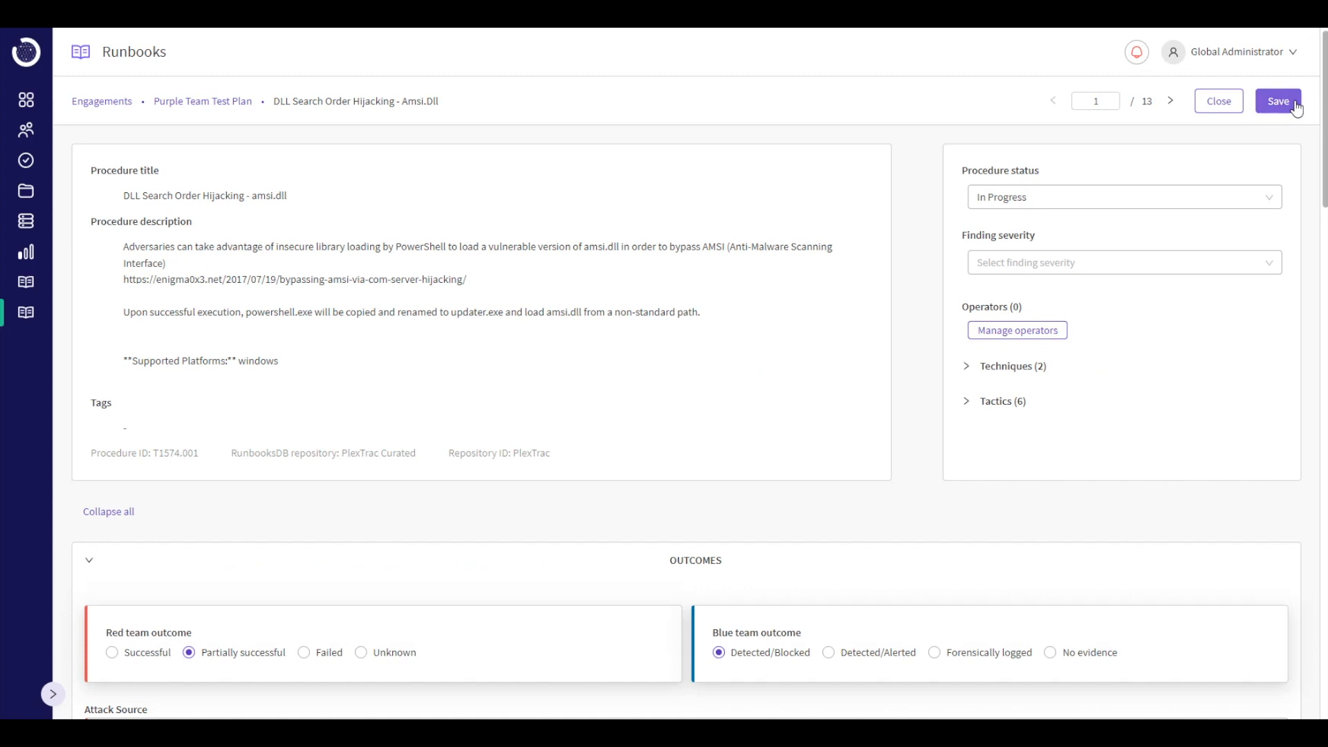
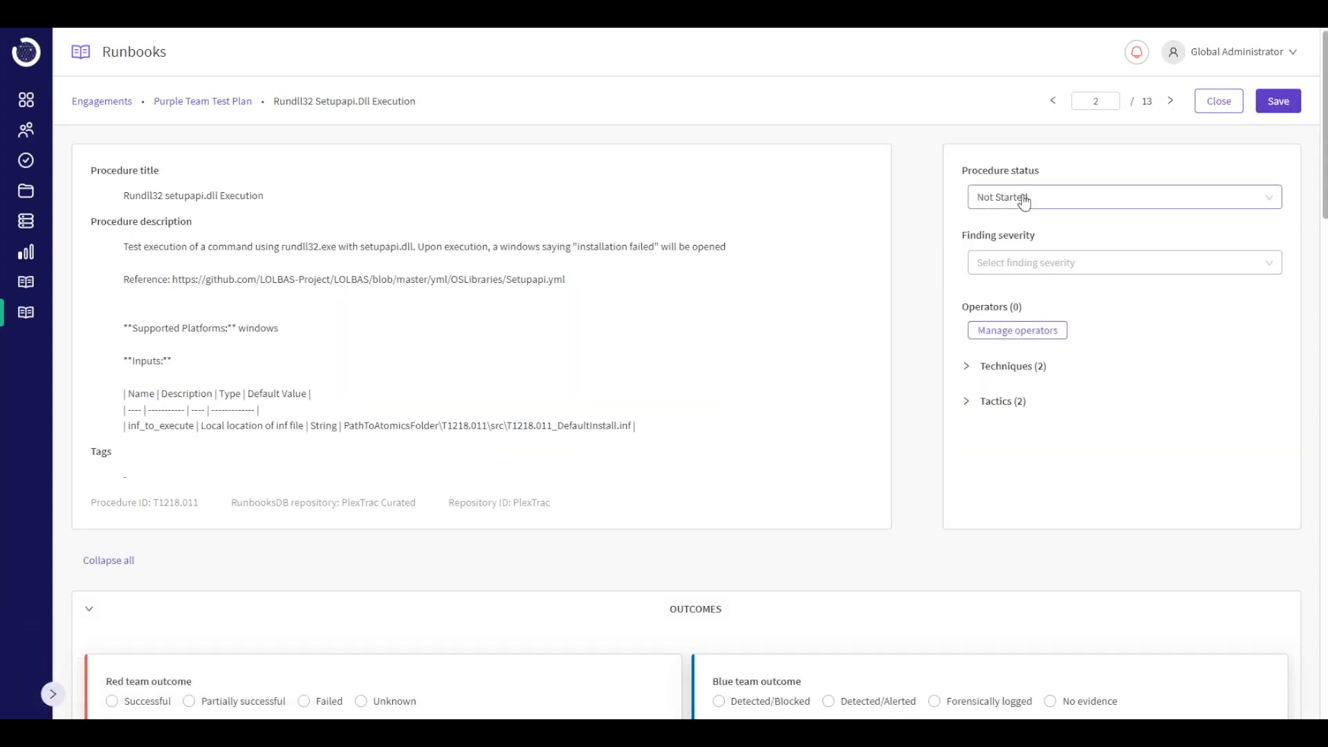
pyautogui.click(1024, 200)
pyautogui.click(1005, 274)
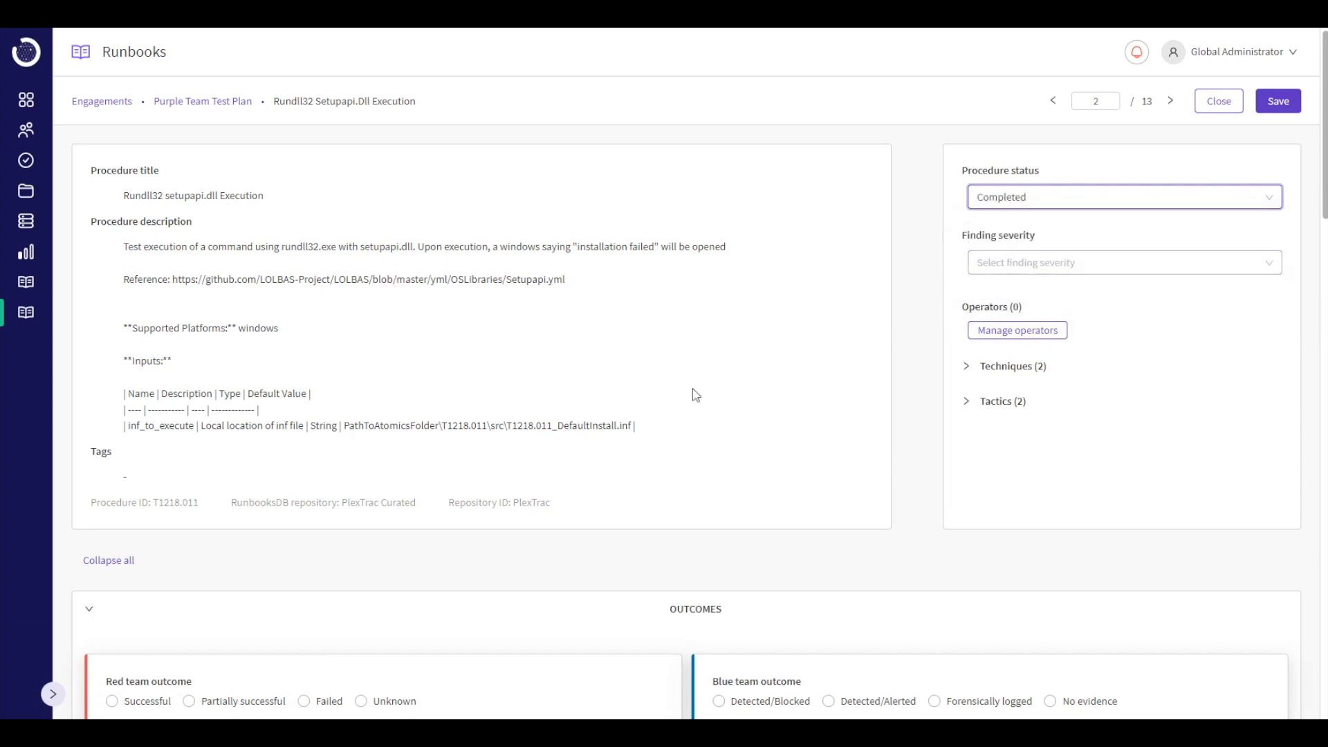
pyautogui.click(1057, 262)
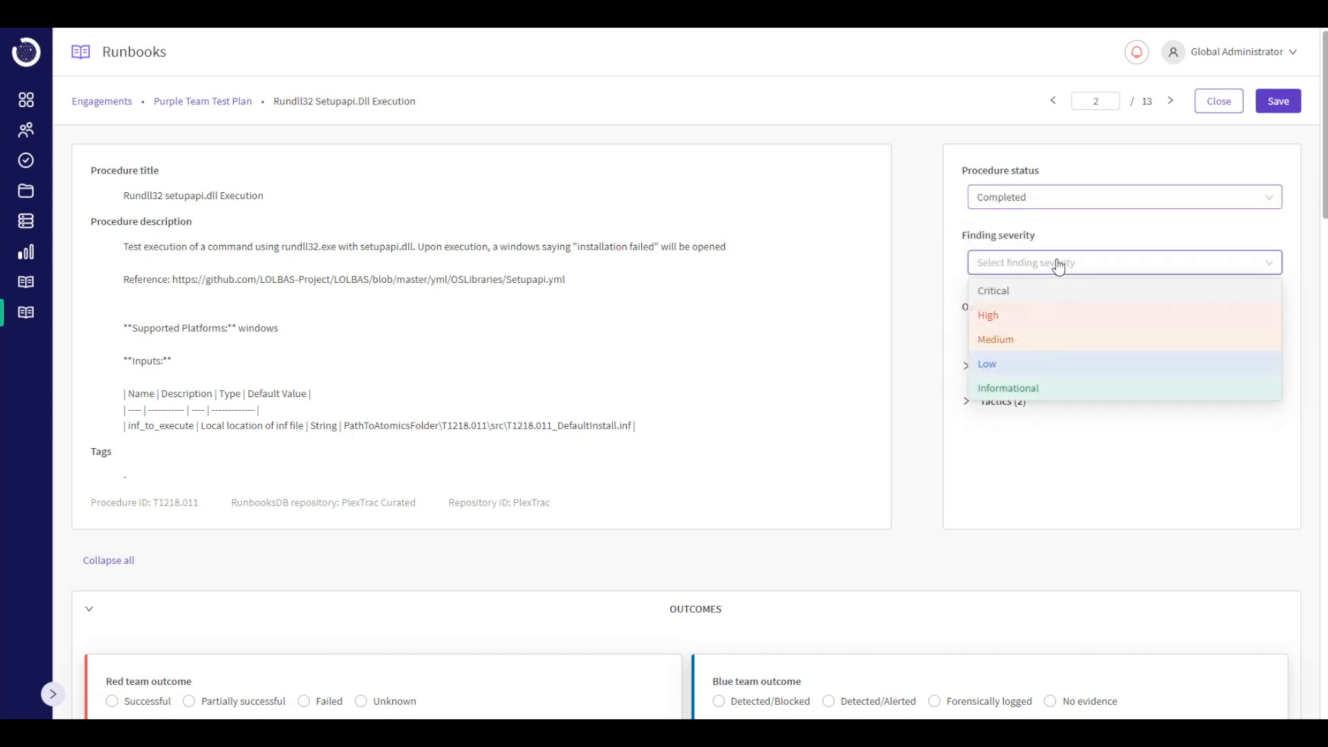
pyautogui.click(1004, 320)
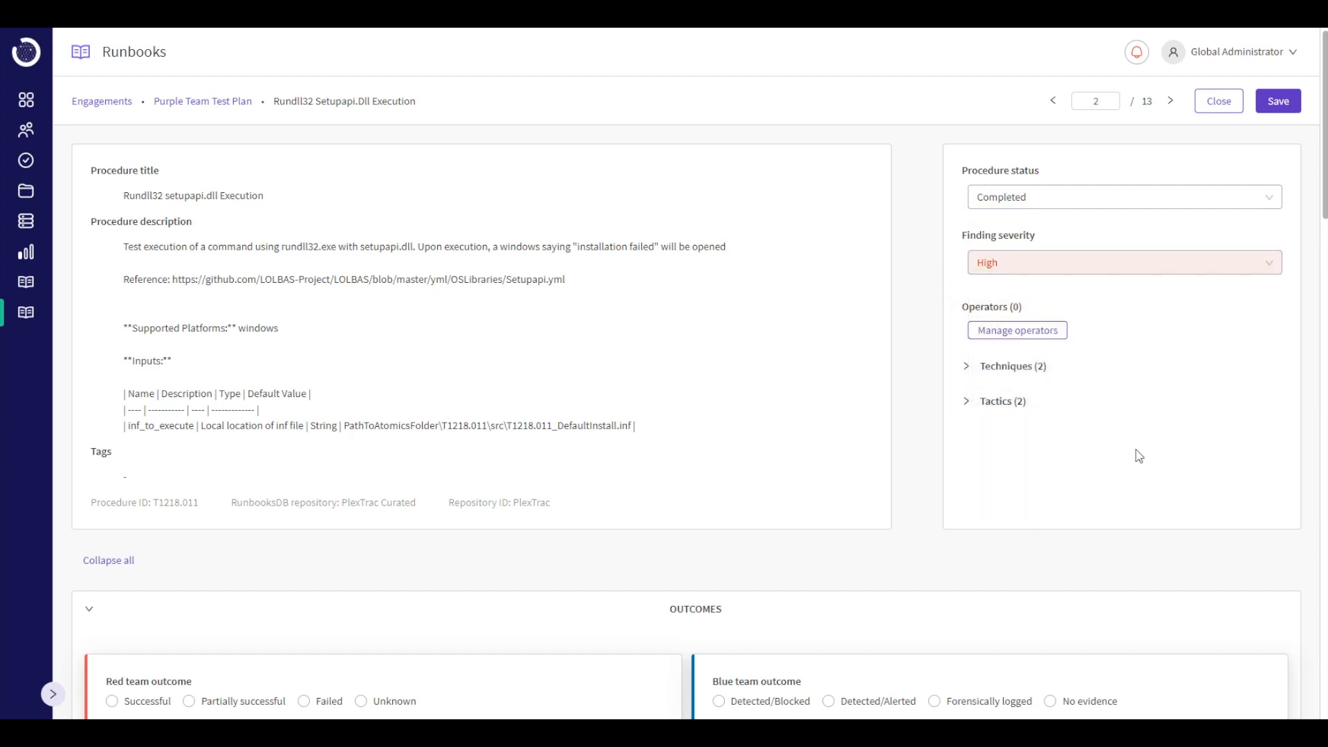
pyautogui.click(1280, 101)
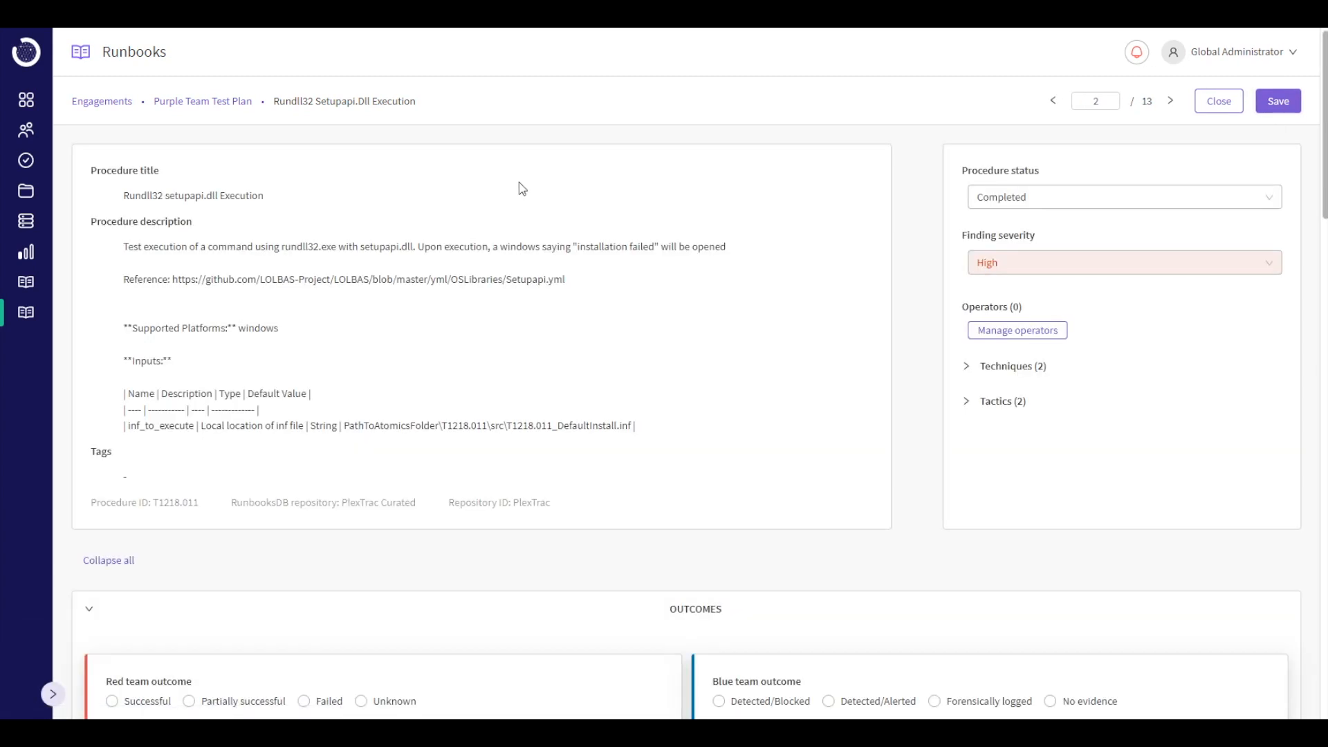
# Open the in-progress Purple Team Test Plan engagement for Acm123 from the engagements list, and submit it.
pyautogui.click(104, 101)
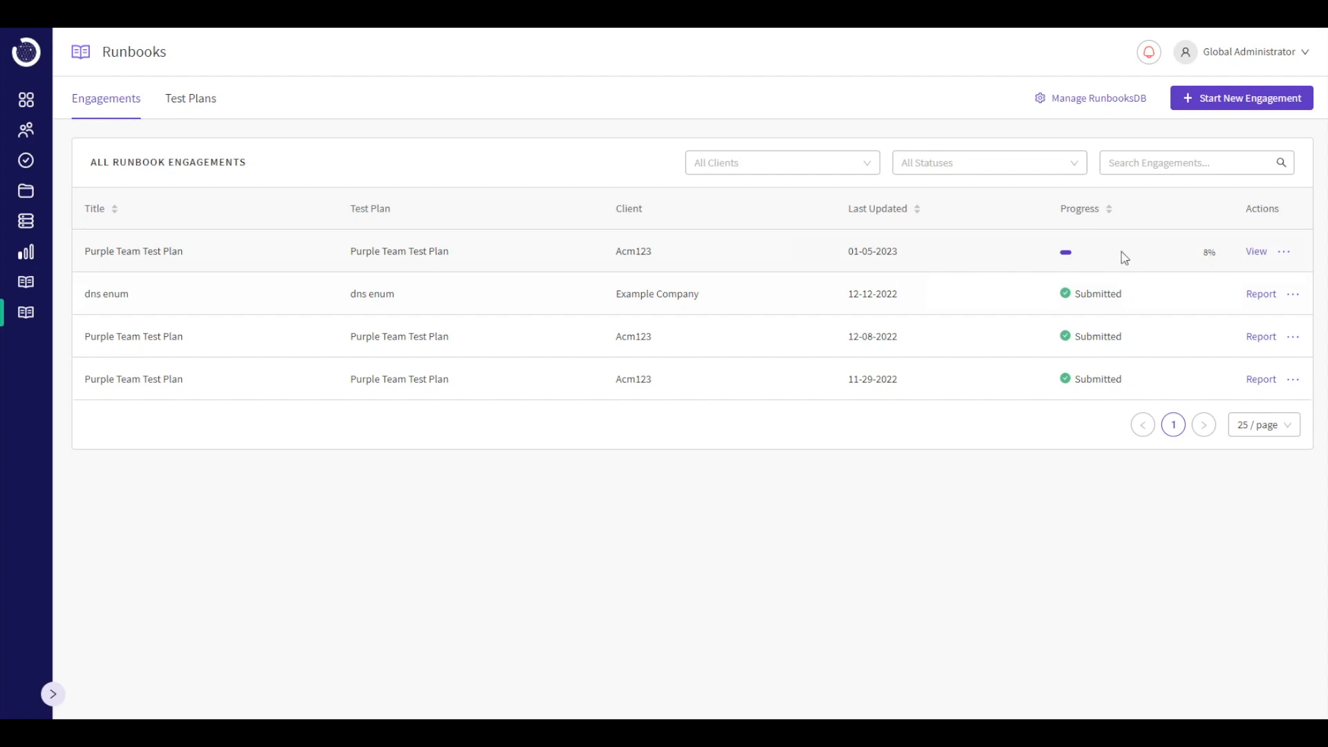
pyautogui.click(1255, 253)
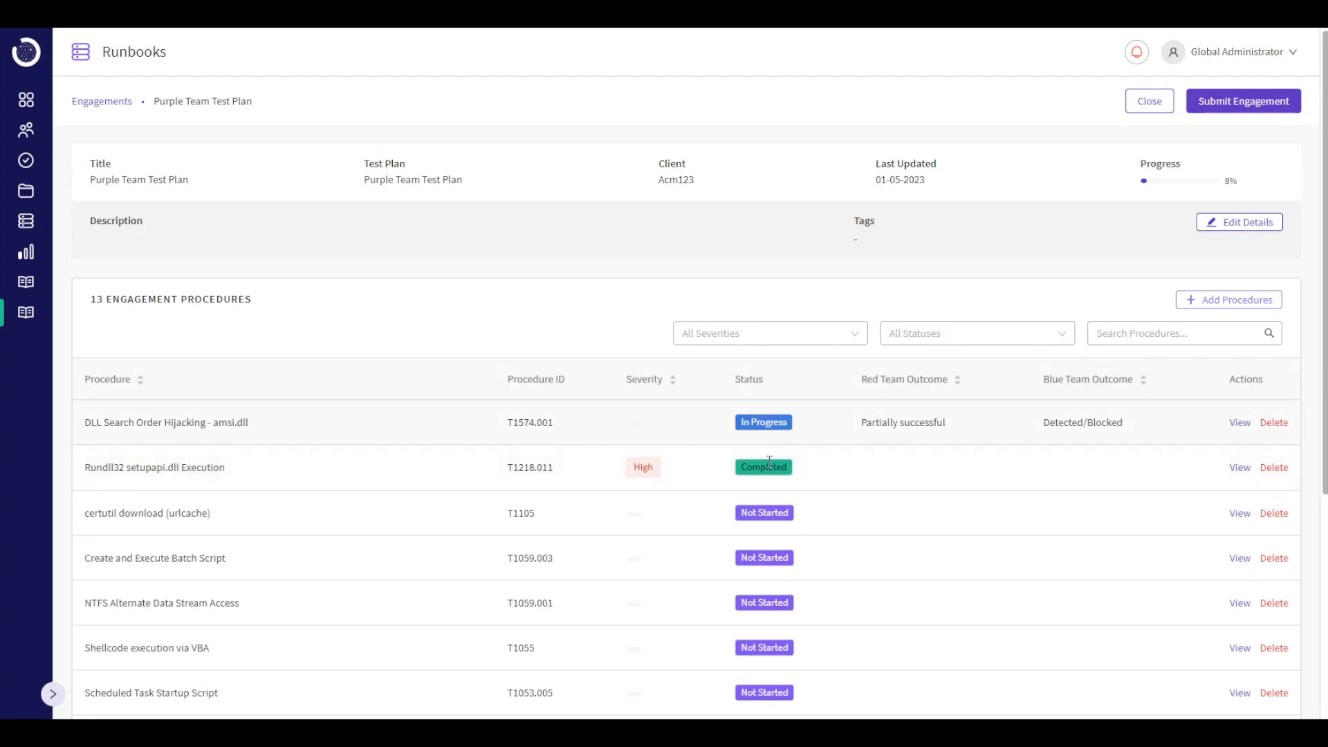
pyautogui.scroll(-5, 754, 519)
pyautogui.scroll(5, 765, 542)
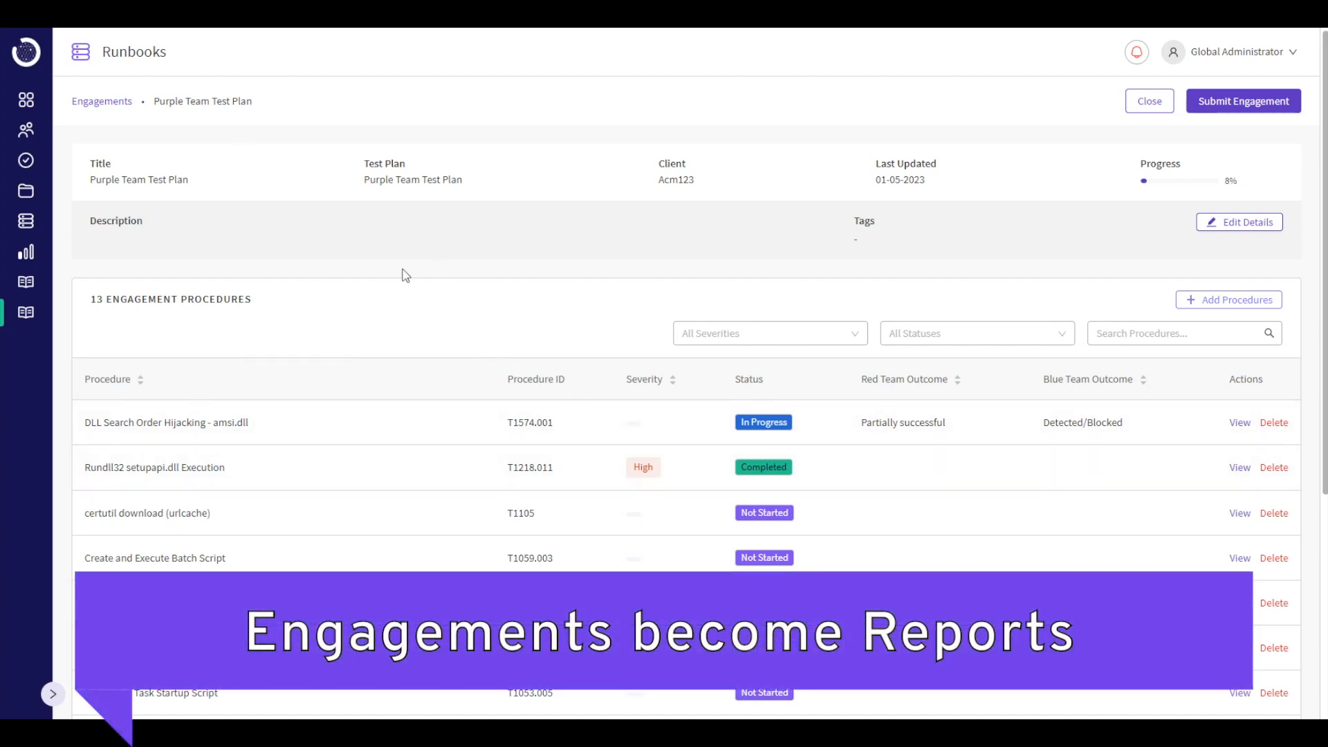
pyautogui.click(1244, 101)
pyautogui.click(746, 238)
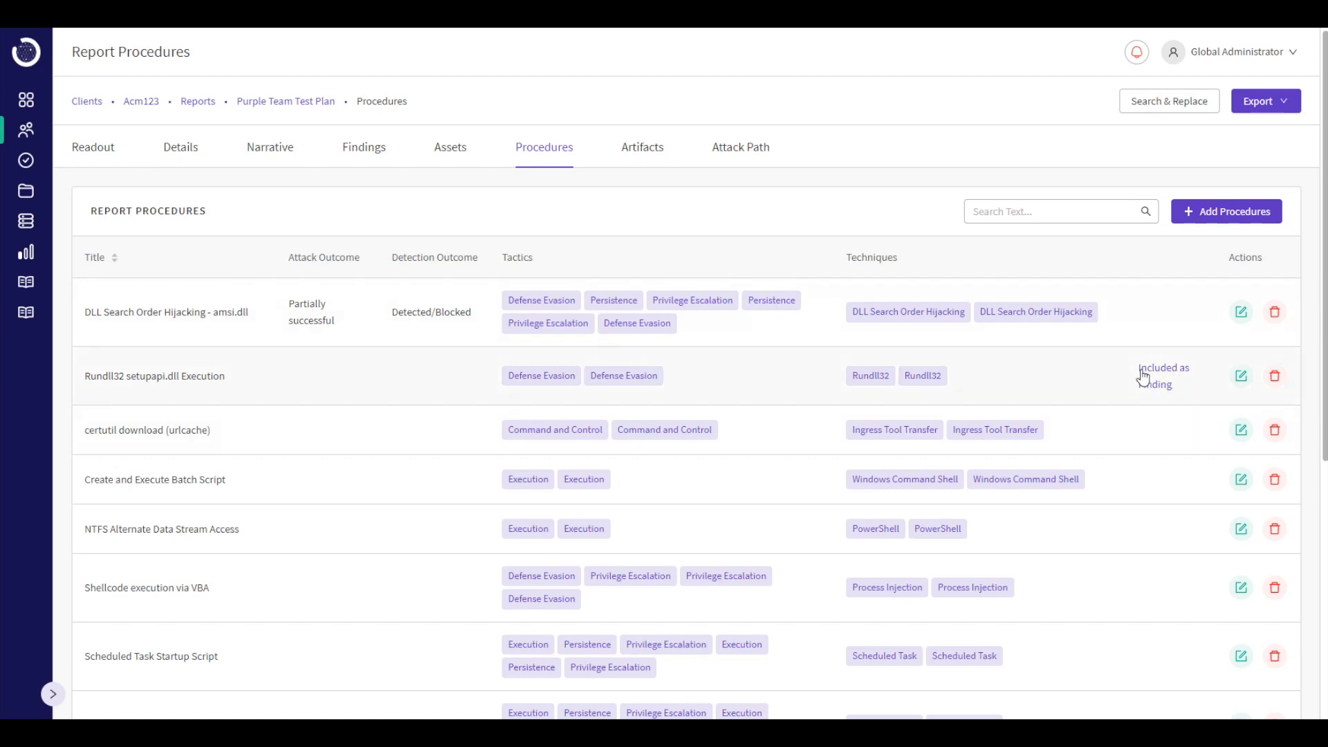
# Examine the report's certutil download and DLL Search Order Hijacking procedures, and the Rundll32 setupapi.dll finding's details and affected assets.
pyautogui.click(1241, 431)
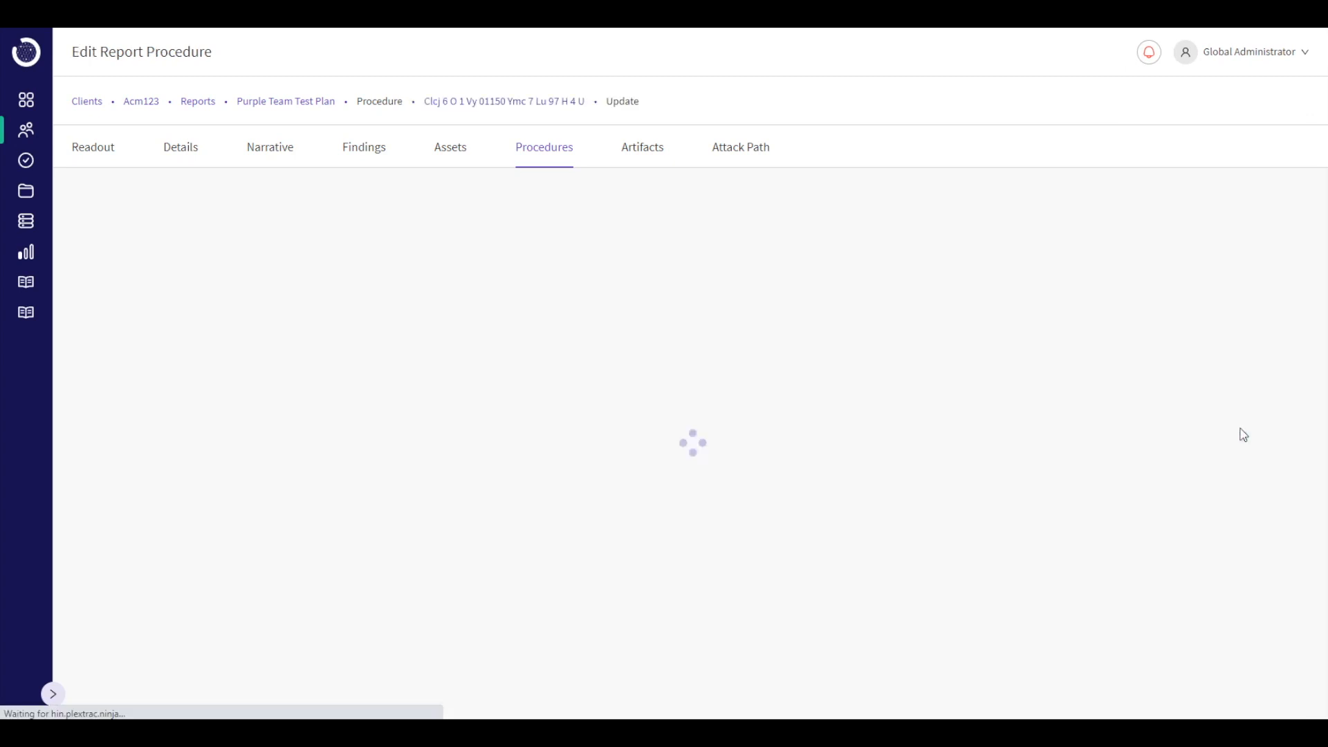
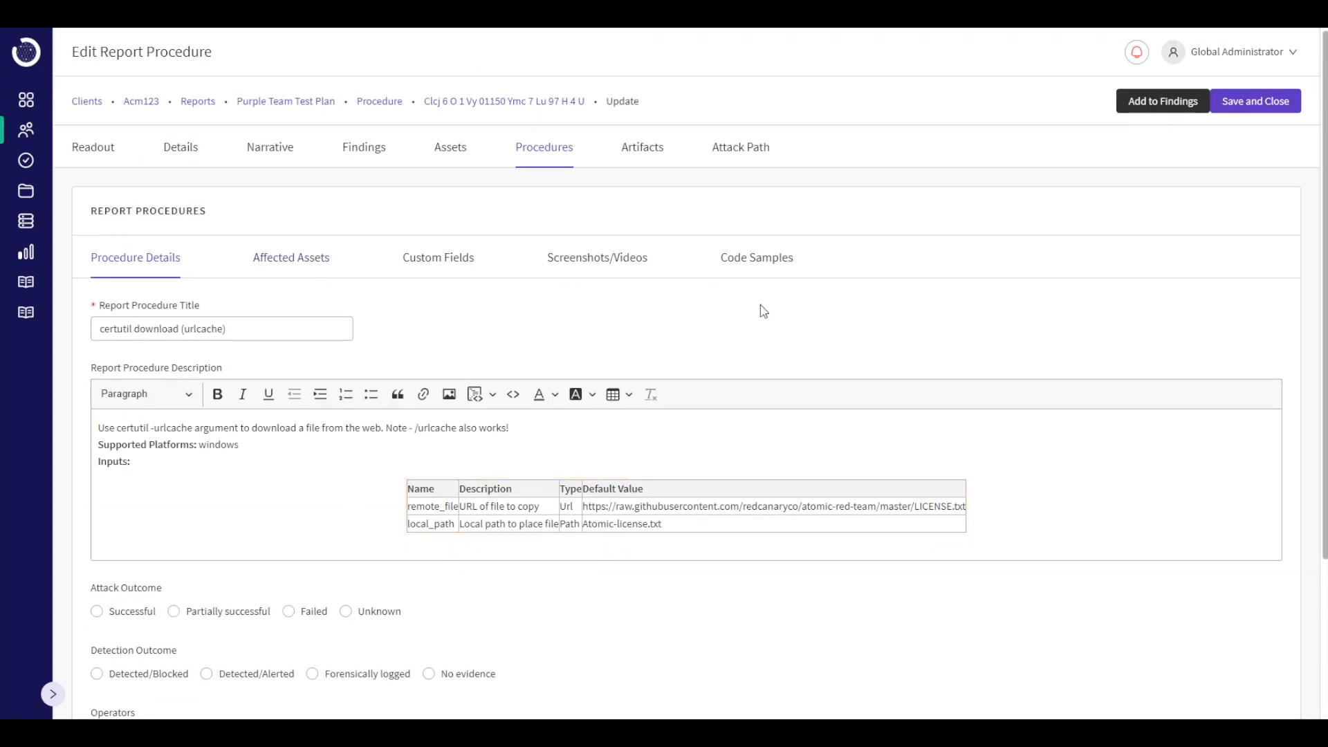
pyautogui.click(365, 148)
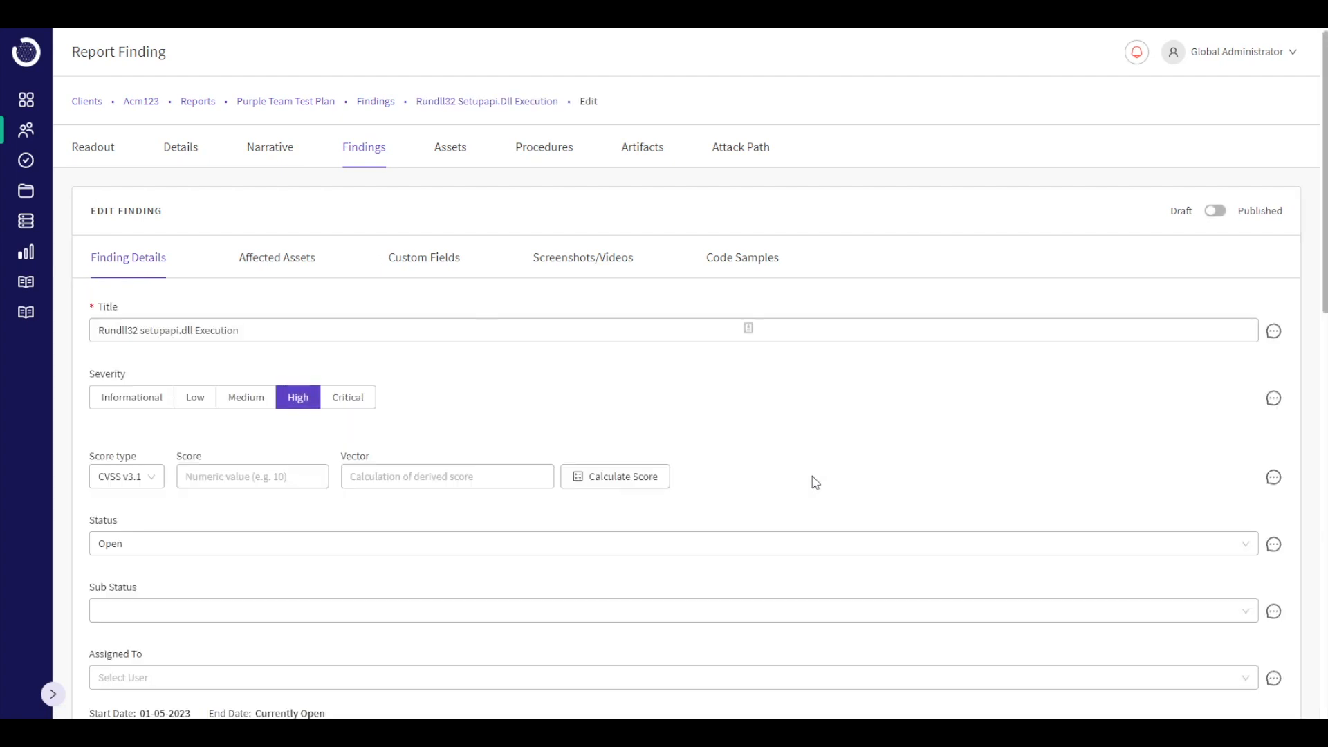
pyautogui.scroll(-3, 814, 480)
pyautogui.click(479, 380)
pyautogui.scroll(-4, 478, 384)
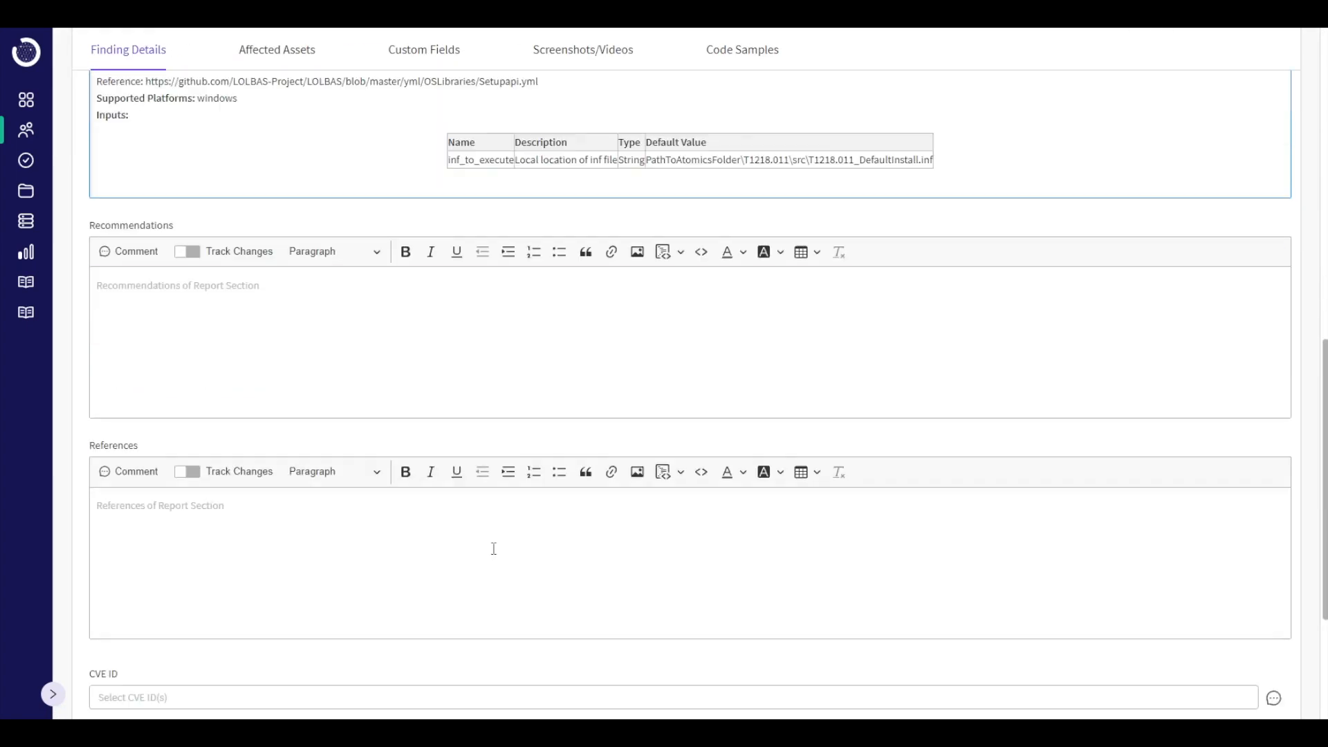
pyautogui.scroll(10, 498, 551)
pyautogui.click(296, 258)
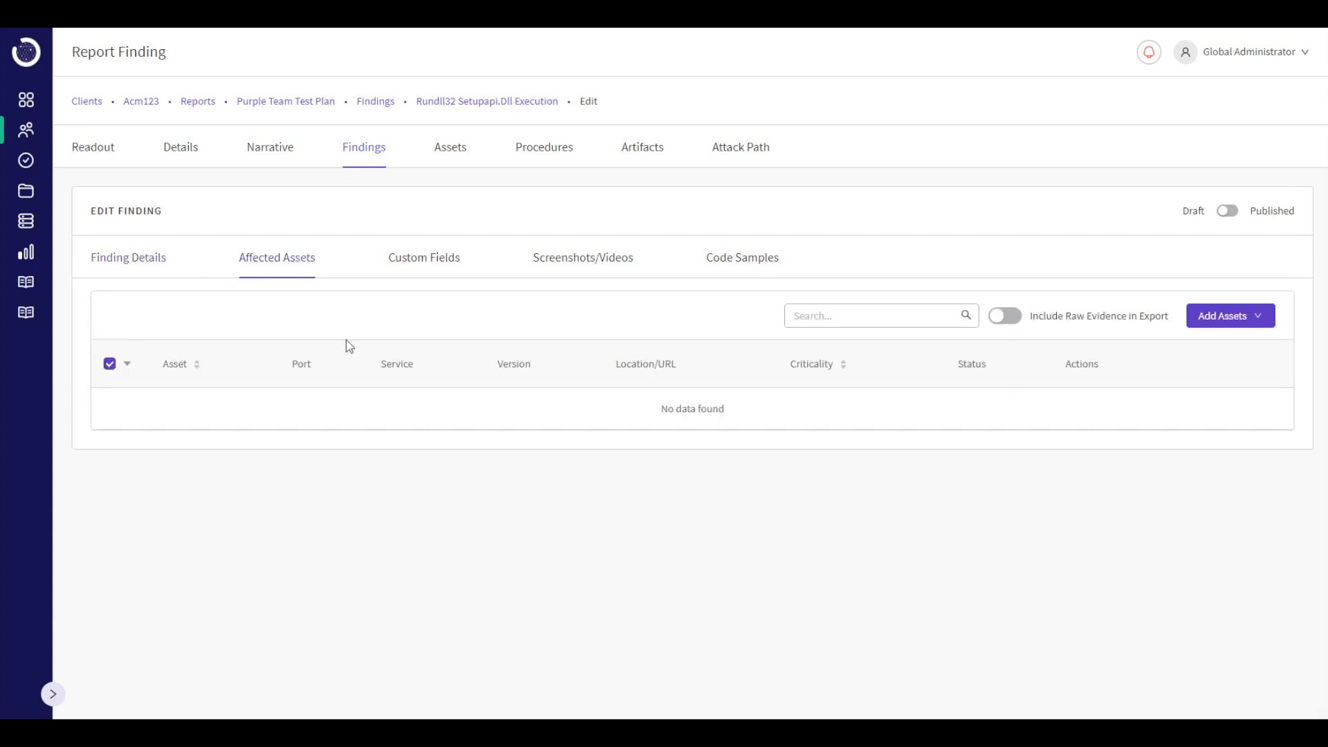
pyautogui.click(556, 146)
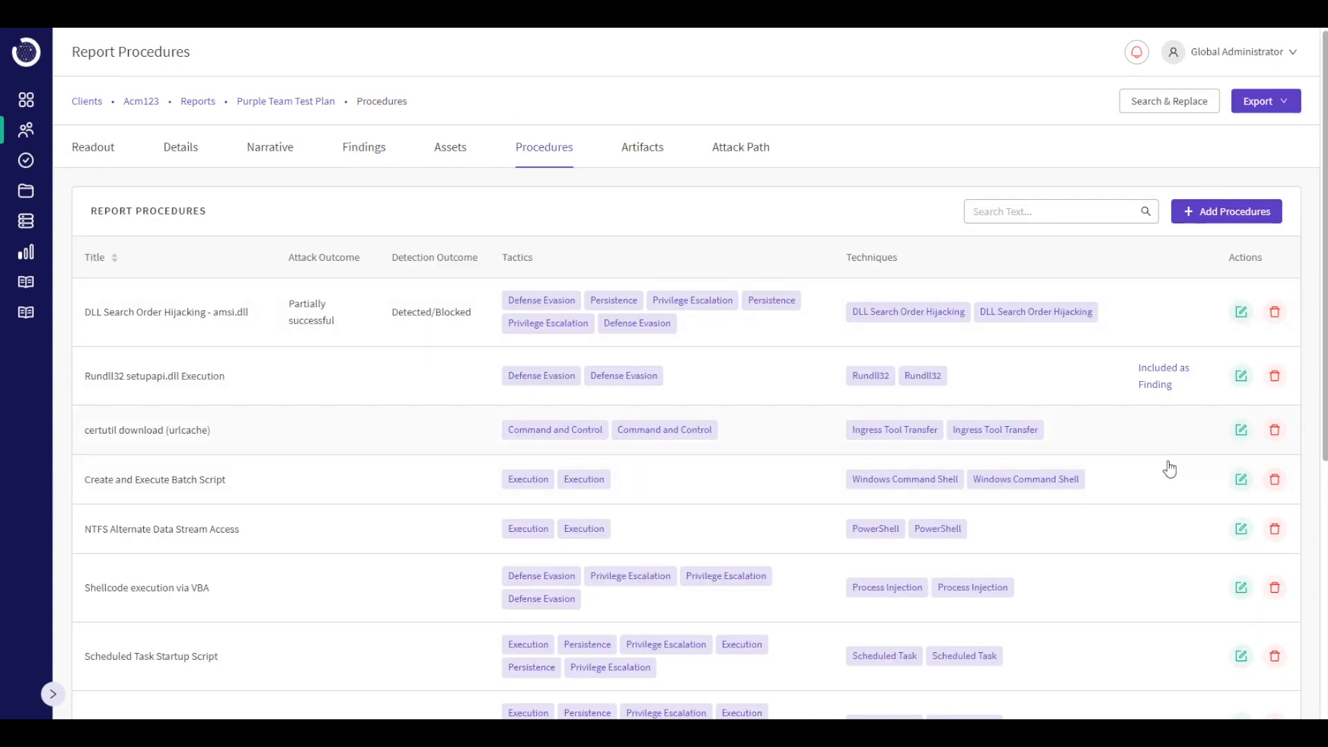
pyautogui.click(1241, 313)
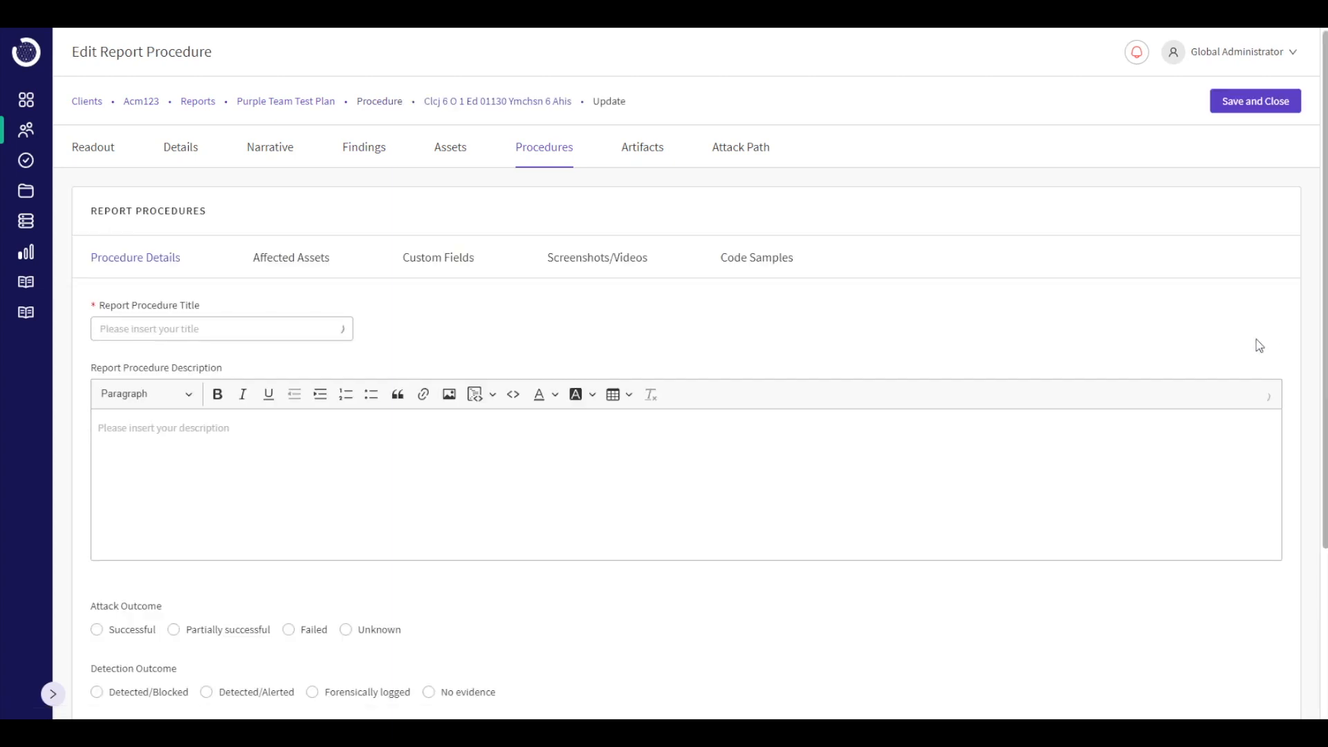
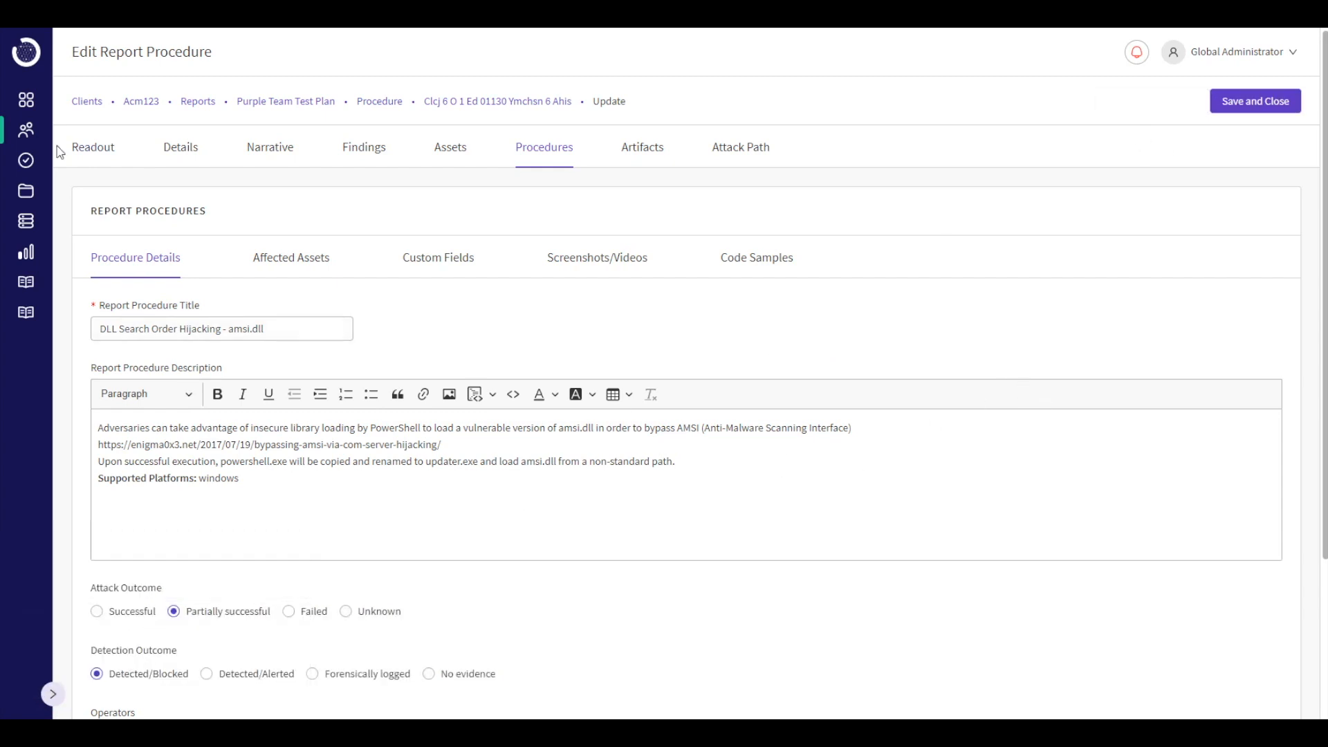
# Review the runbook engagements and test plans, and the settings of the Purple Team repository in RunbooksDB.
pyautogui.click(59, 319)
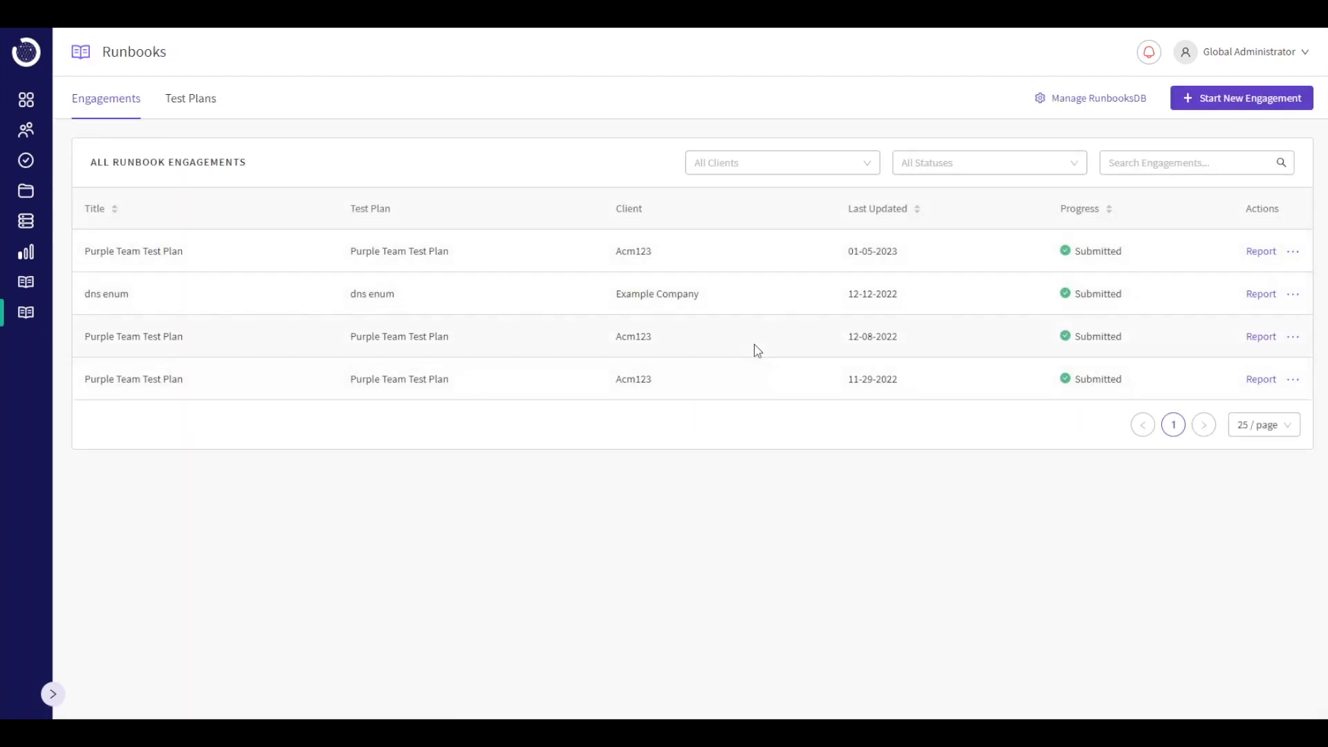
pyautogui.click(201, 100)
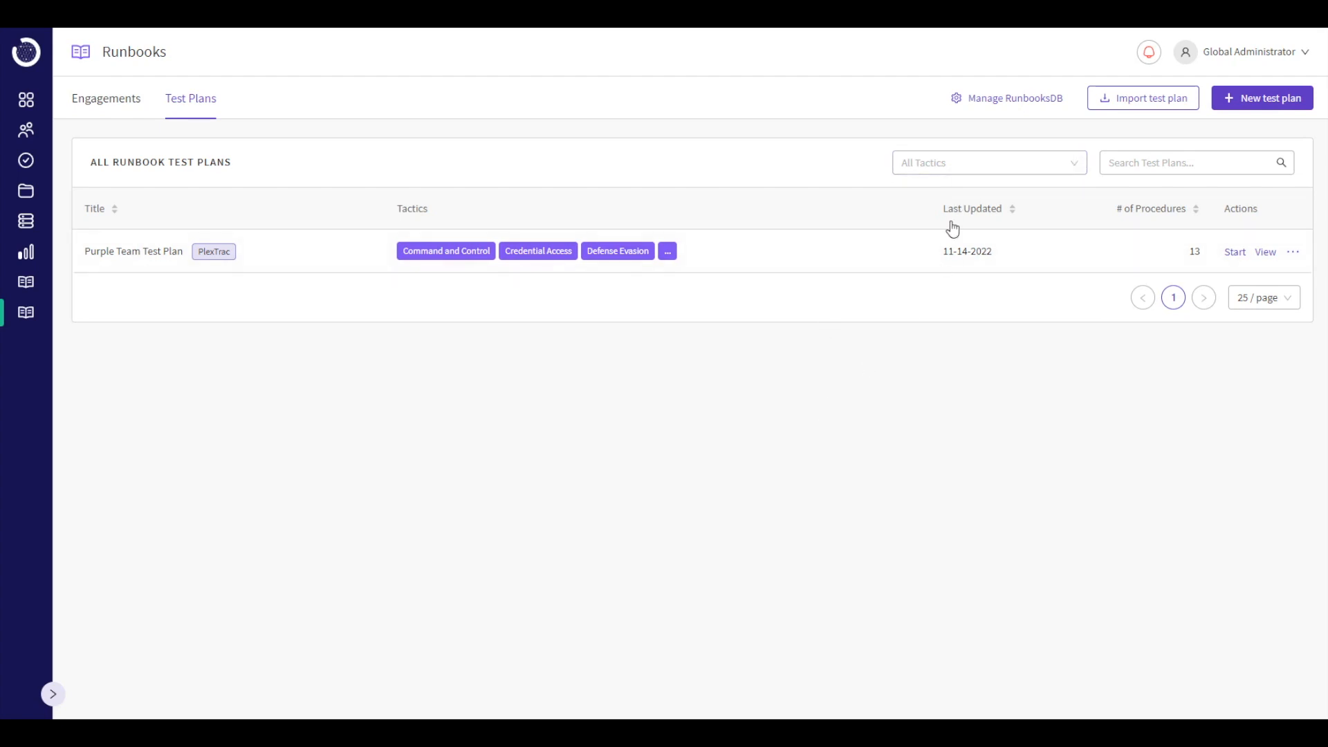
pyautogui.click(1032, 97)
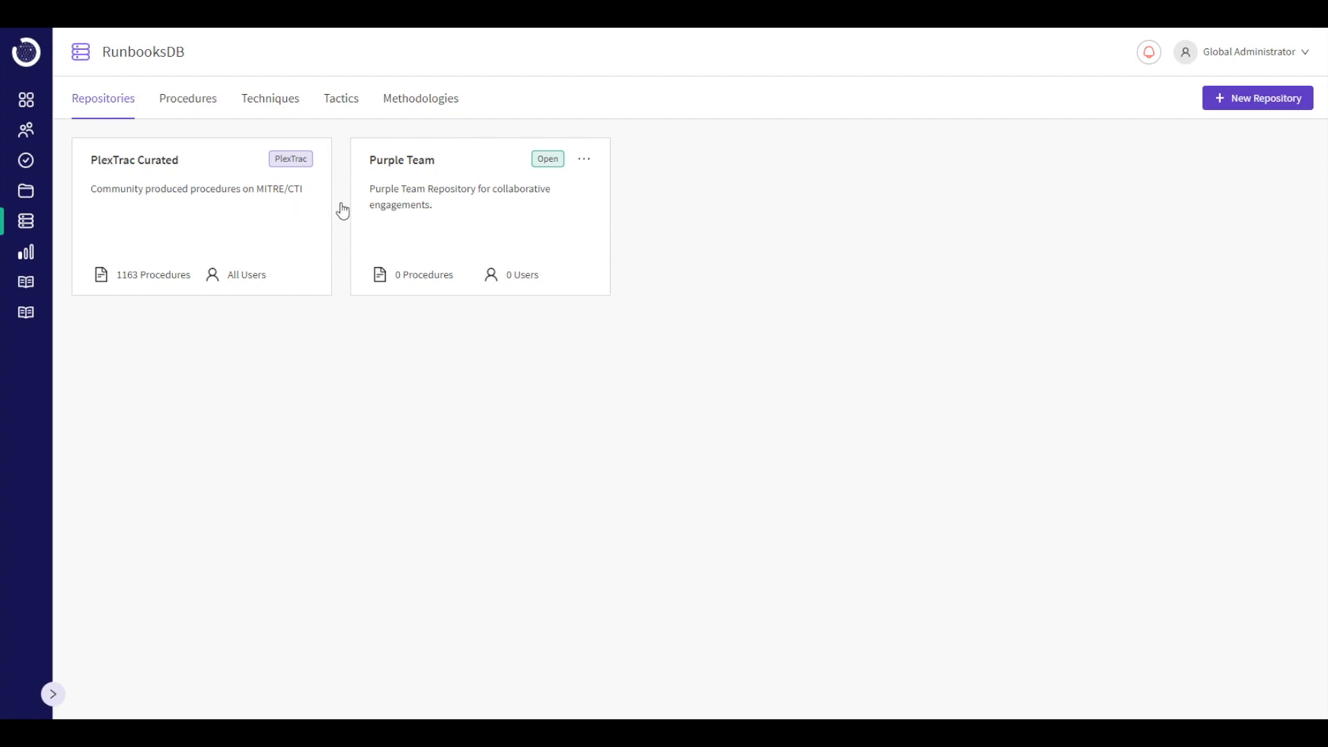
pyautogui.click(459, 214)
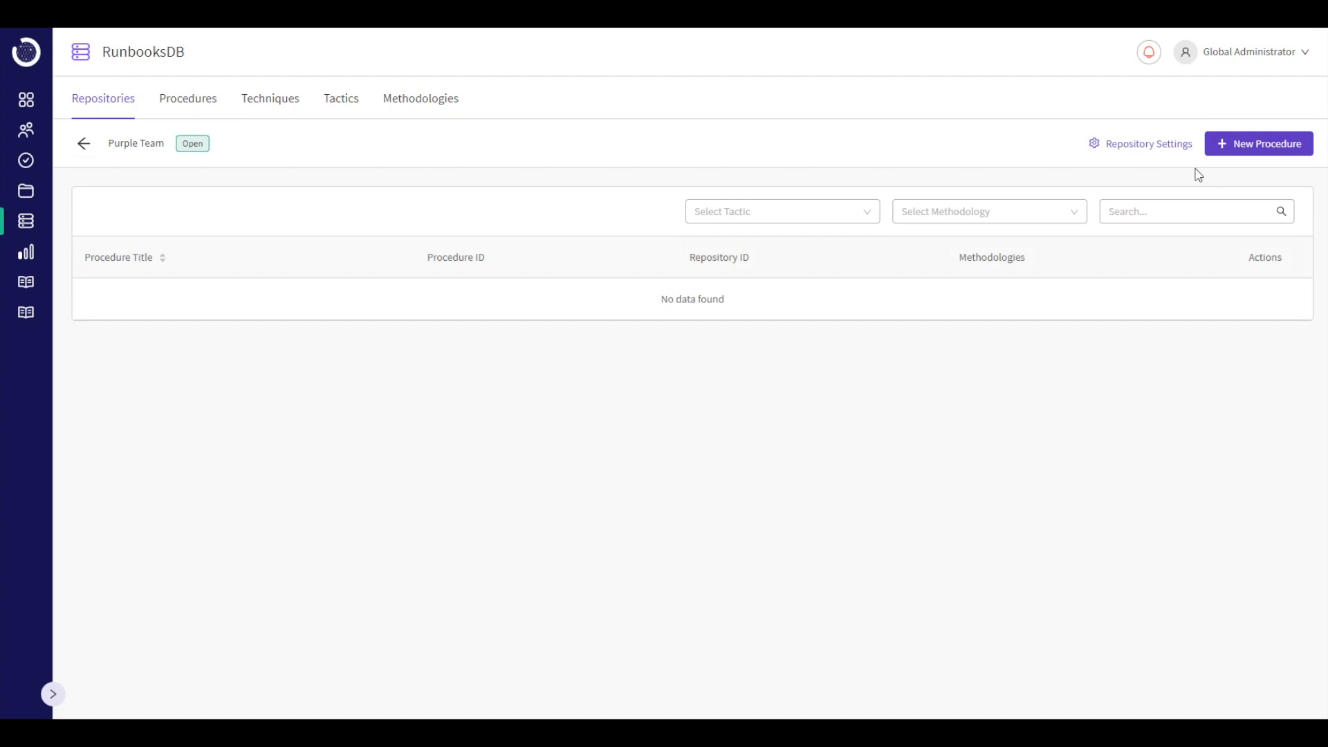
pyautogui.click(1160, 146)
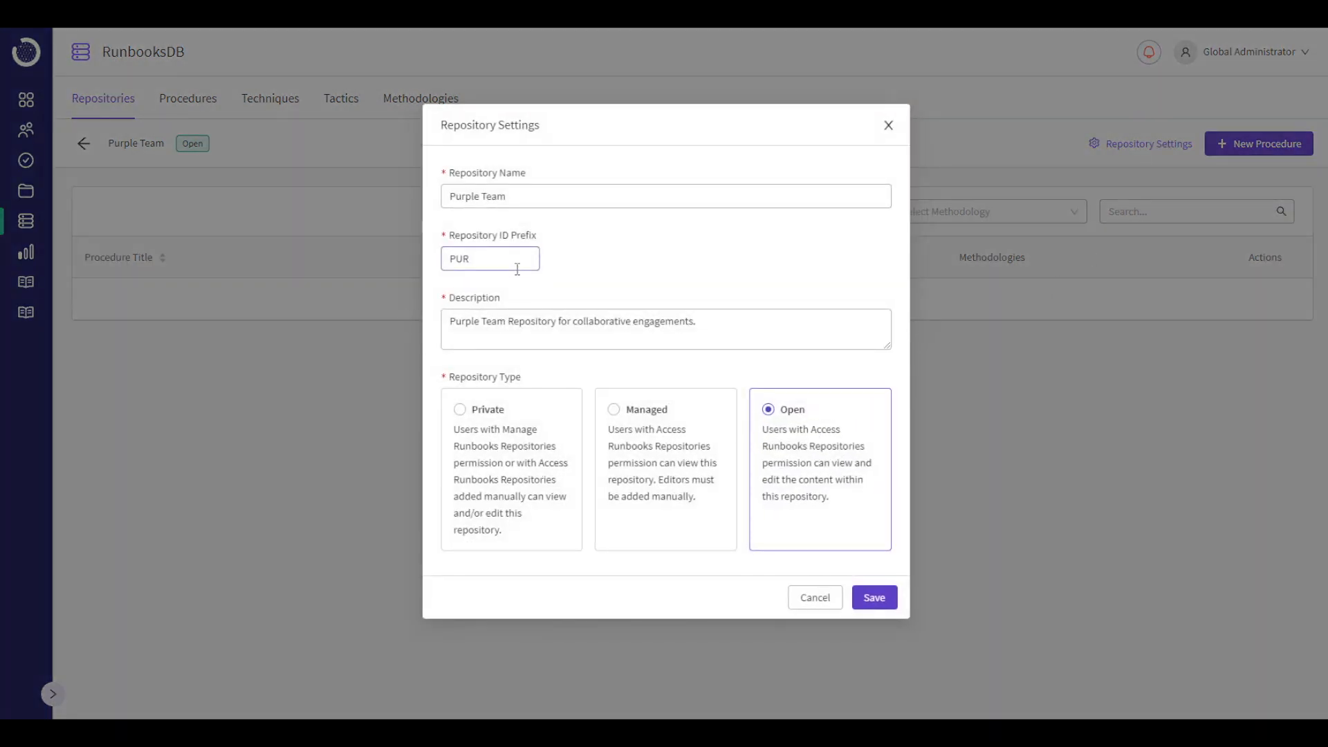
pyautogui.click(888, 126)
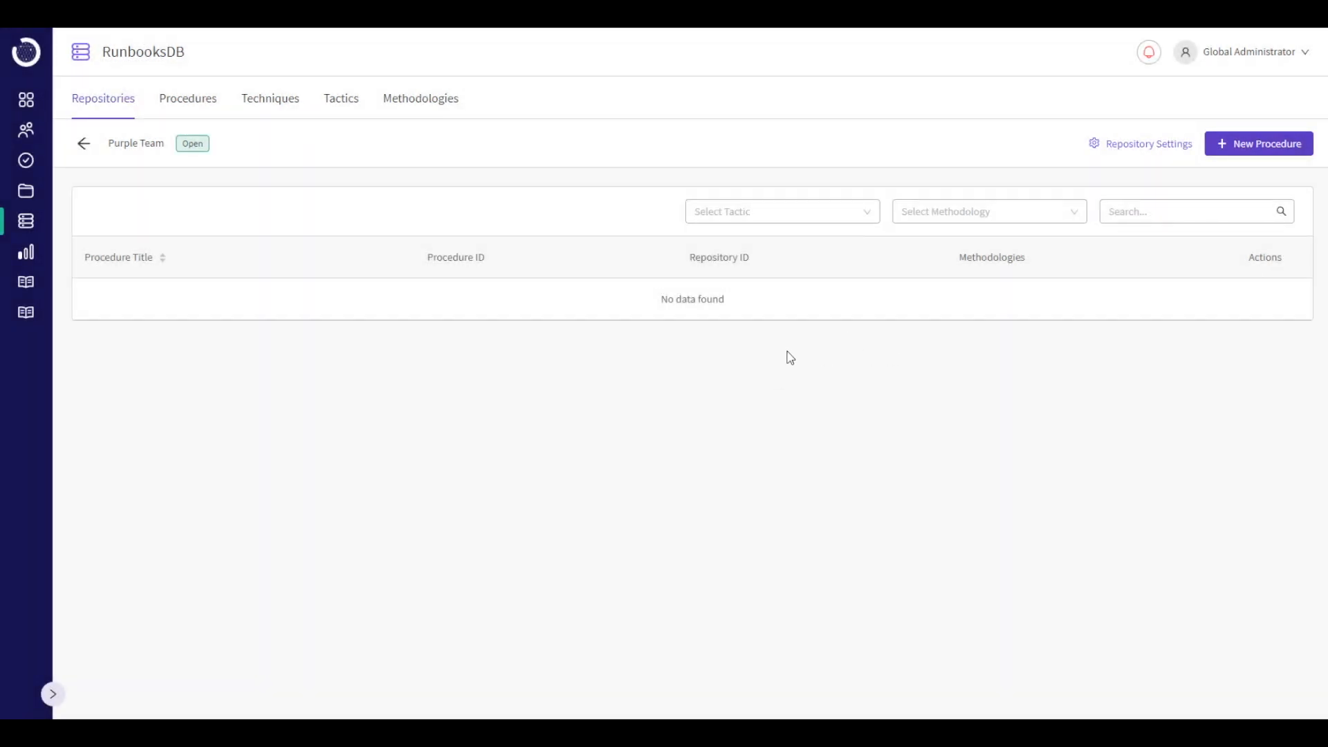
pyautogui.click(82, 144)
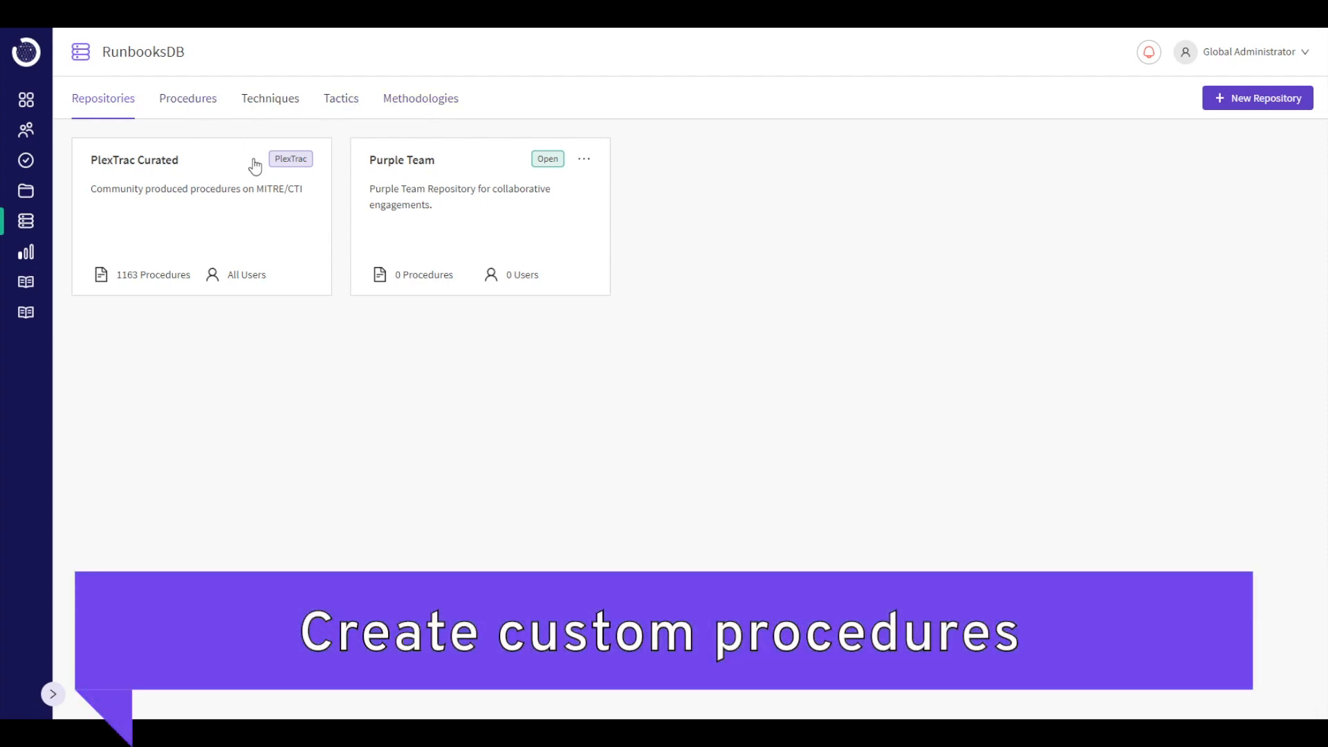
# Start a new RunbooksDB procedure titled "Custom Recon" with the ID RCN-101 in the Purple Team (PUR) repository.
pyautogui.click(194, 105)
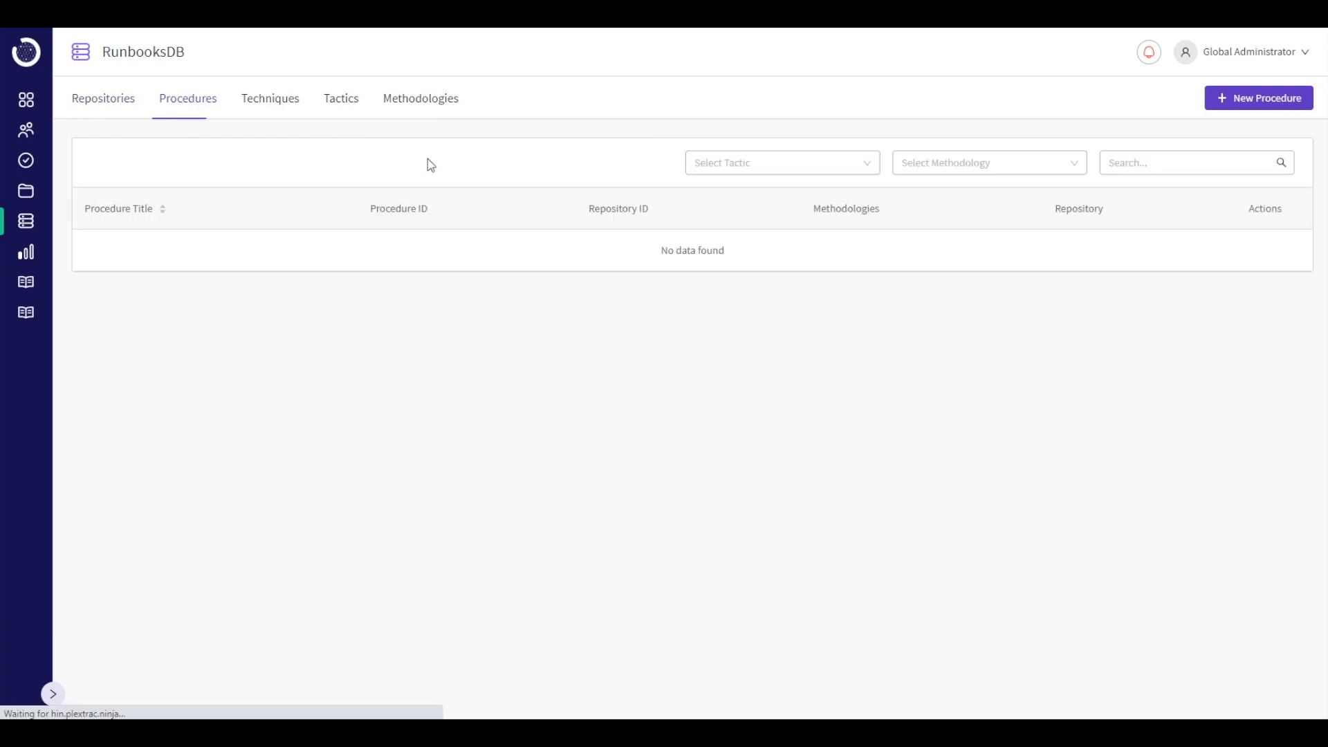
pyautogui.click(1288, 98)
pyautogui.click(205, 196)
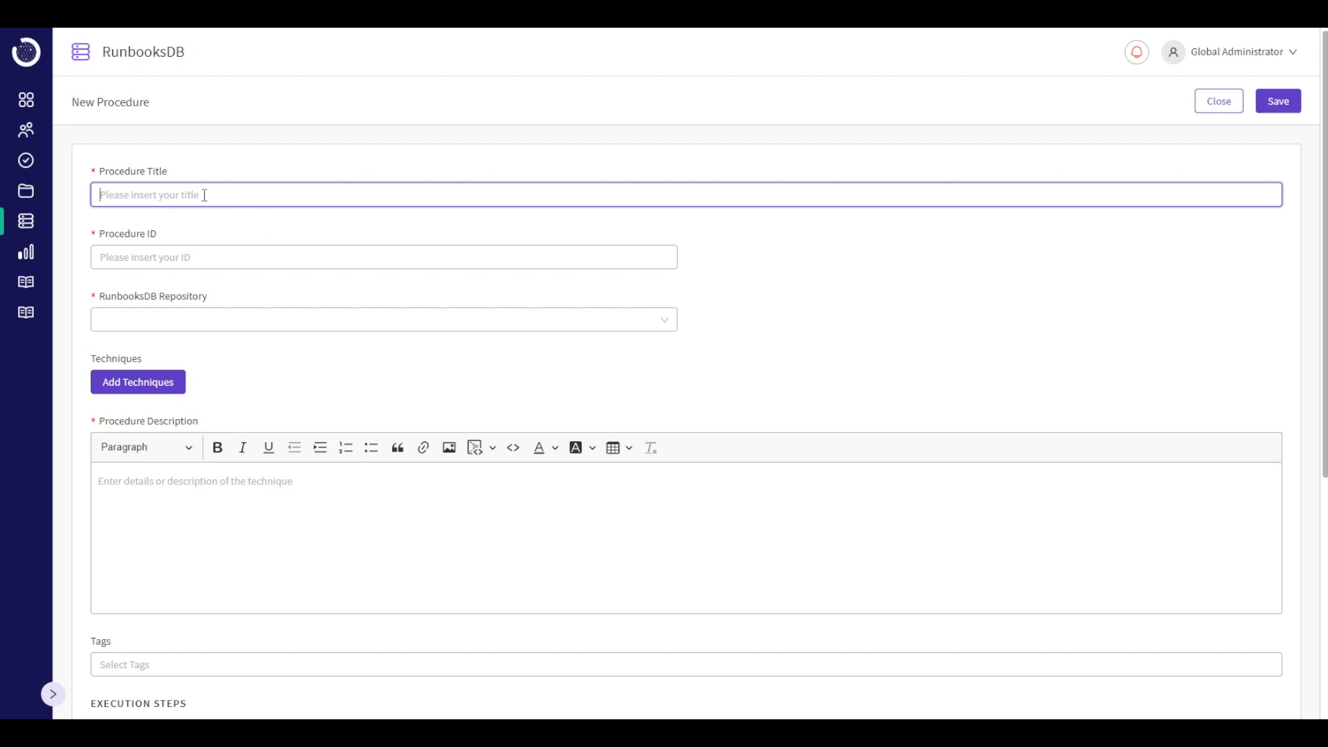
pyautogui.write('Custom Recon')
pyautogui.click(264, 252)
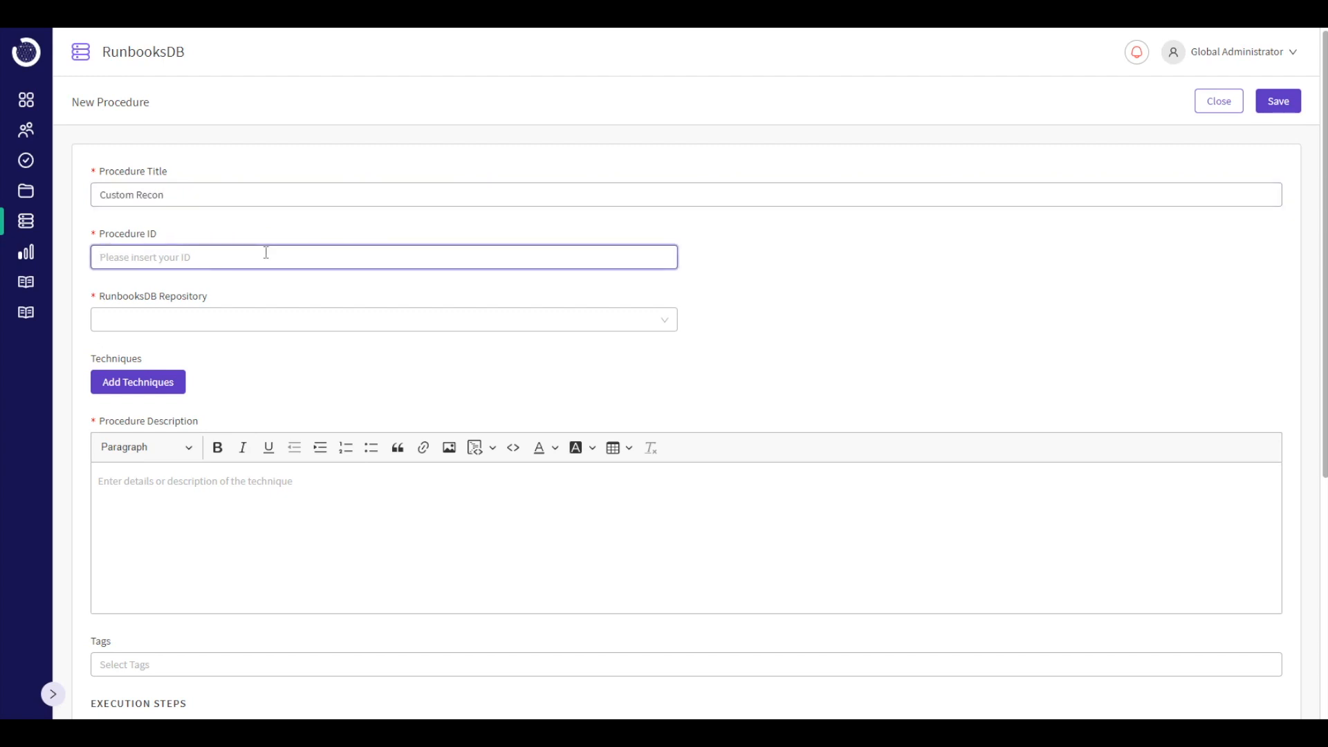
pyautogui.write('RCN-101')
pyautogui.click(416, 320)
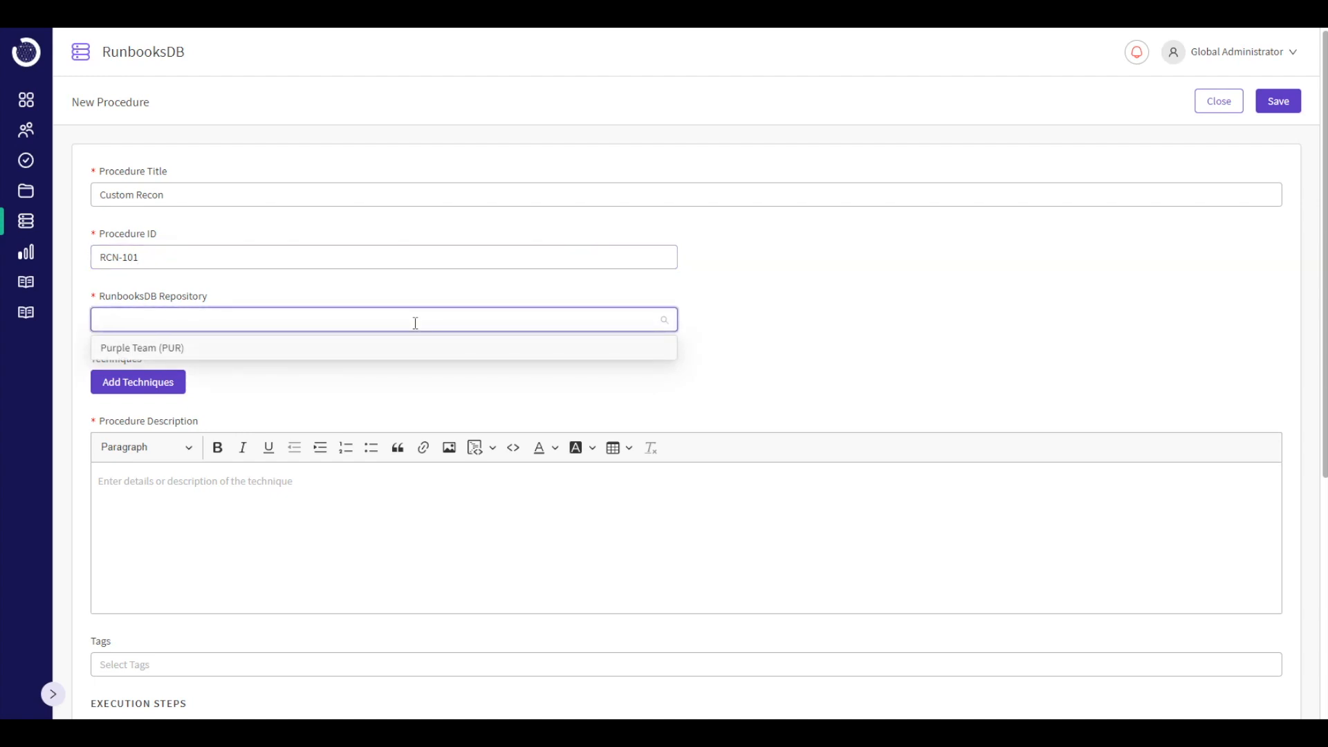
pyautogui.click(170, 347)
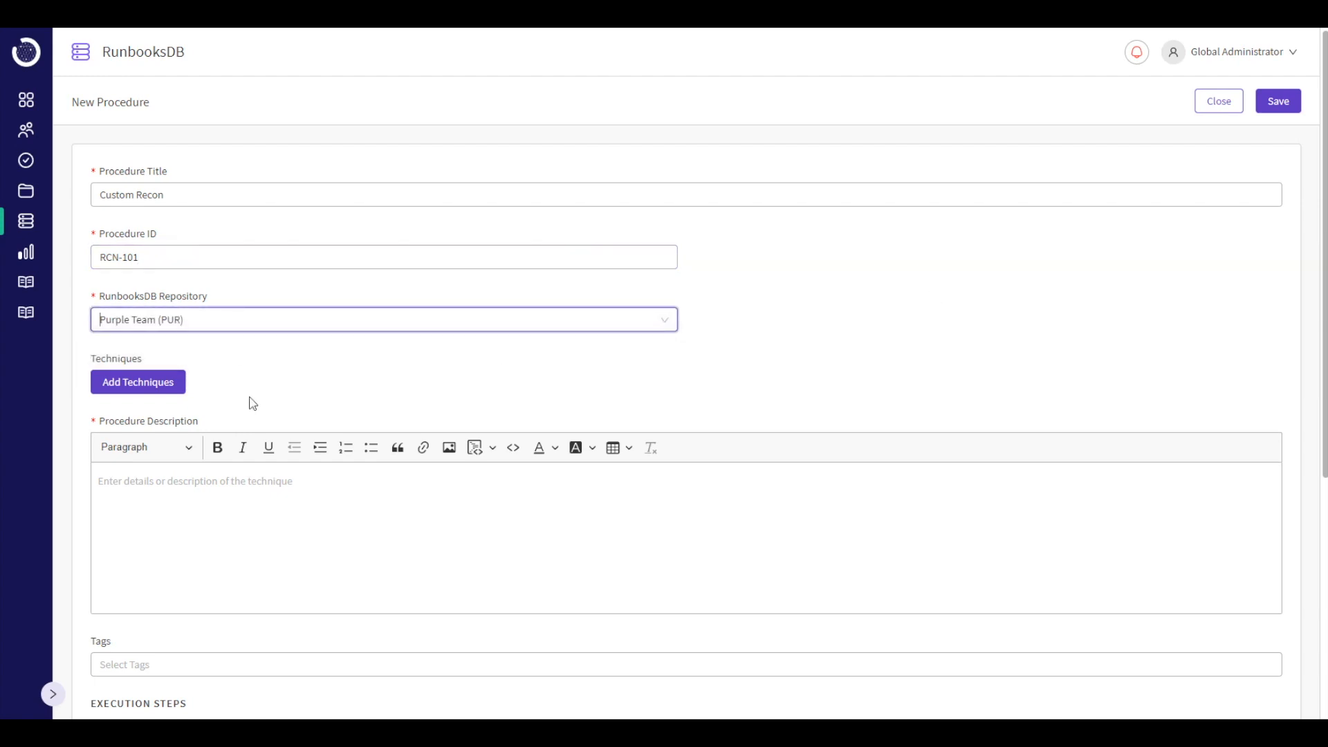
# Describe the procedure as "This is a custom procedure" and enter the execution steps "run specific tool <instructions here>" and "step two of custom proc".
pyautogui.click(160, 382)
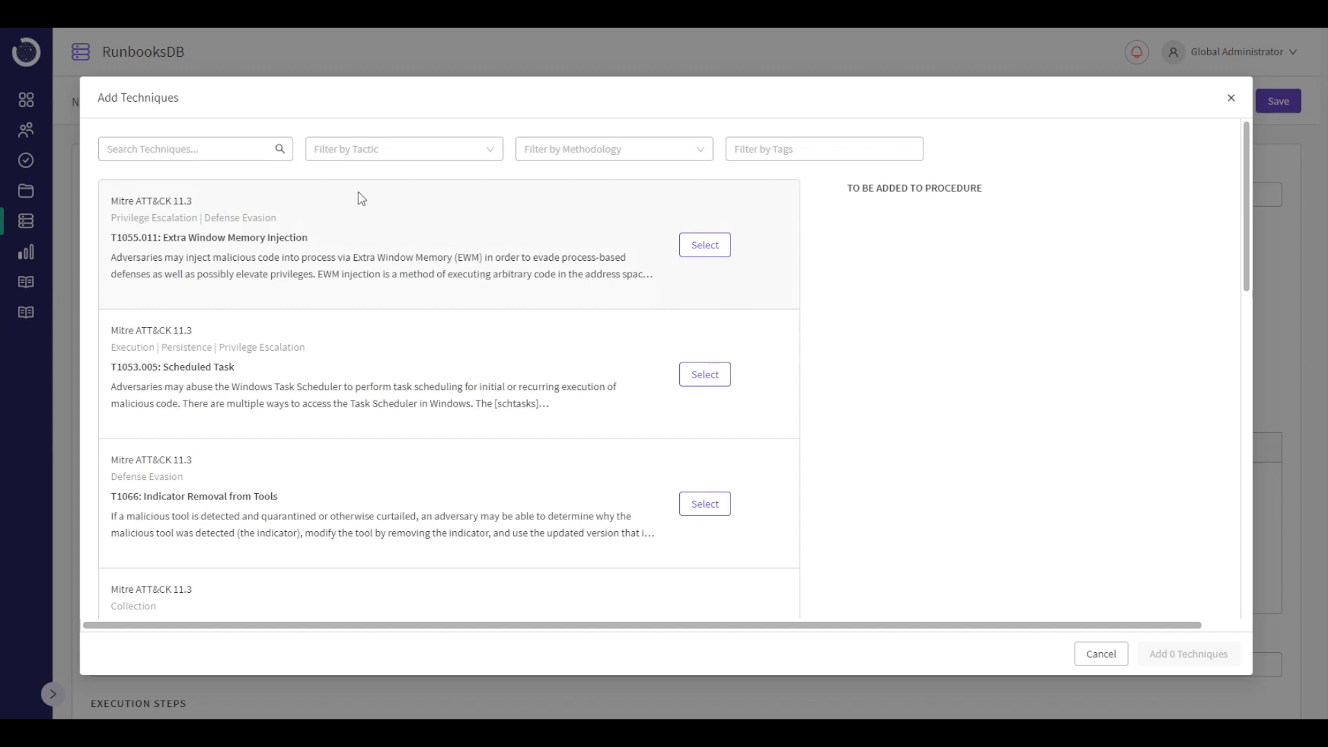
pyautogui.click(1231, 98)
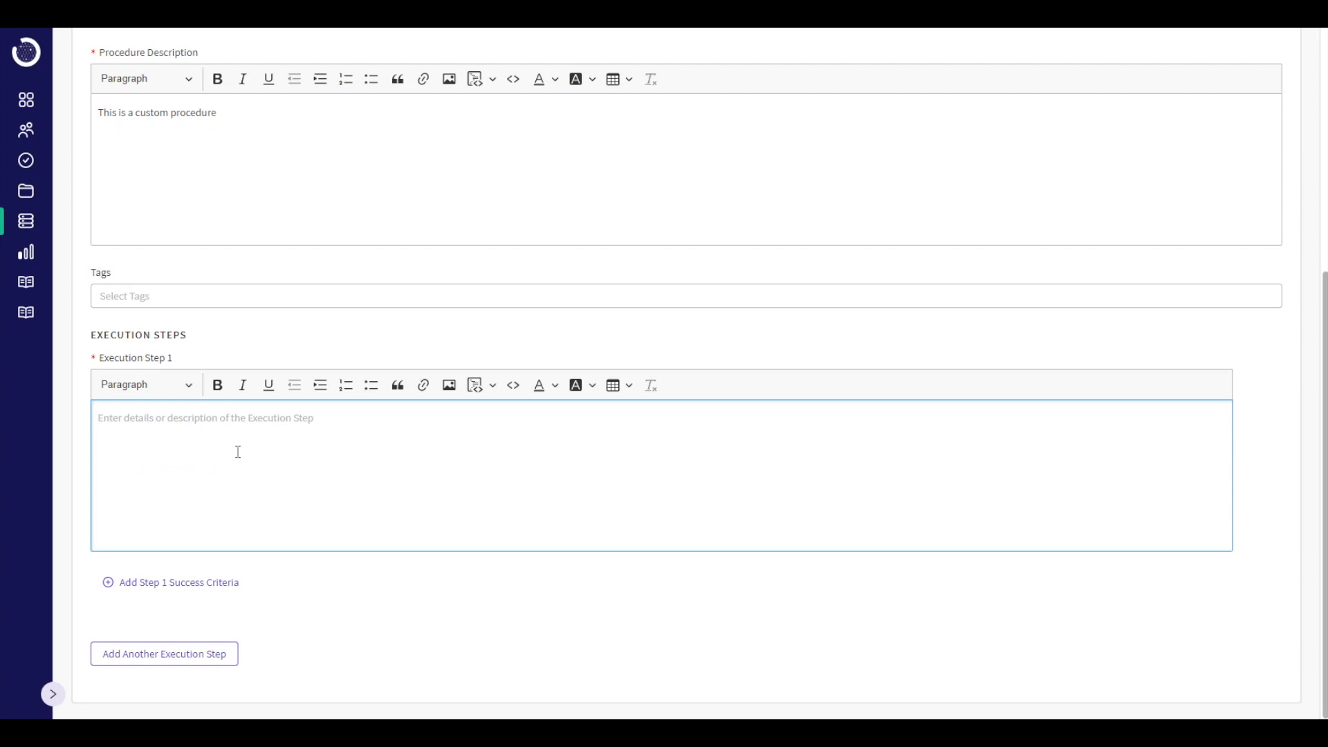
pyautogui.write('run specific tool <instructions here>')
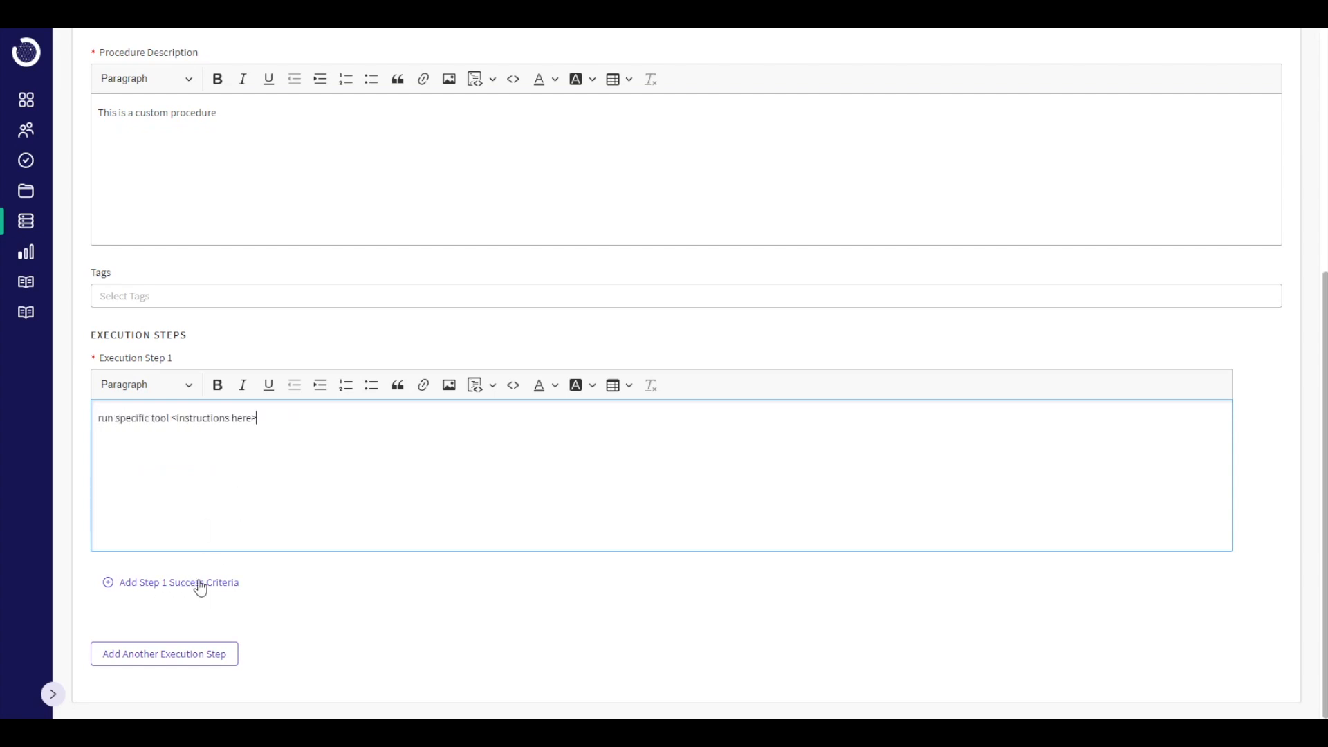
pyautogui.click(178, 655)
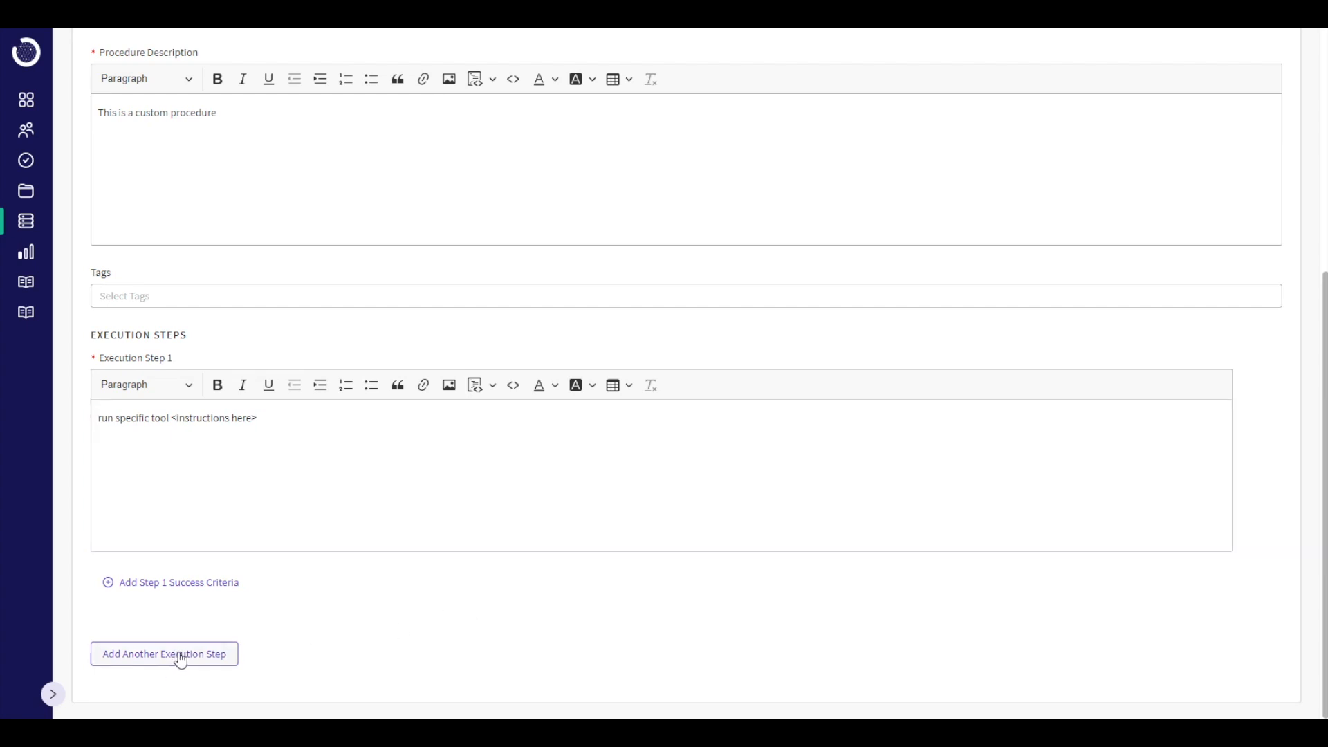
# Save the Custom Recon procedure without techniques.
pyautogui.scroll(5, 207, 204)
pyautogui.click(1279, 101)
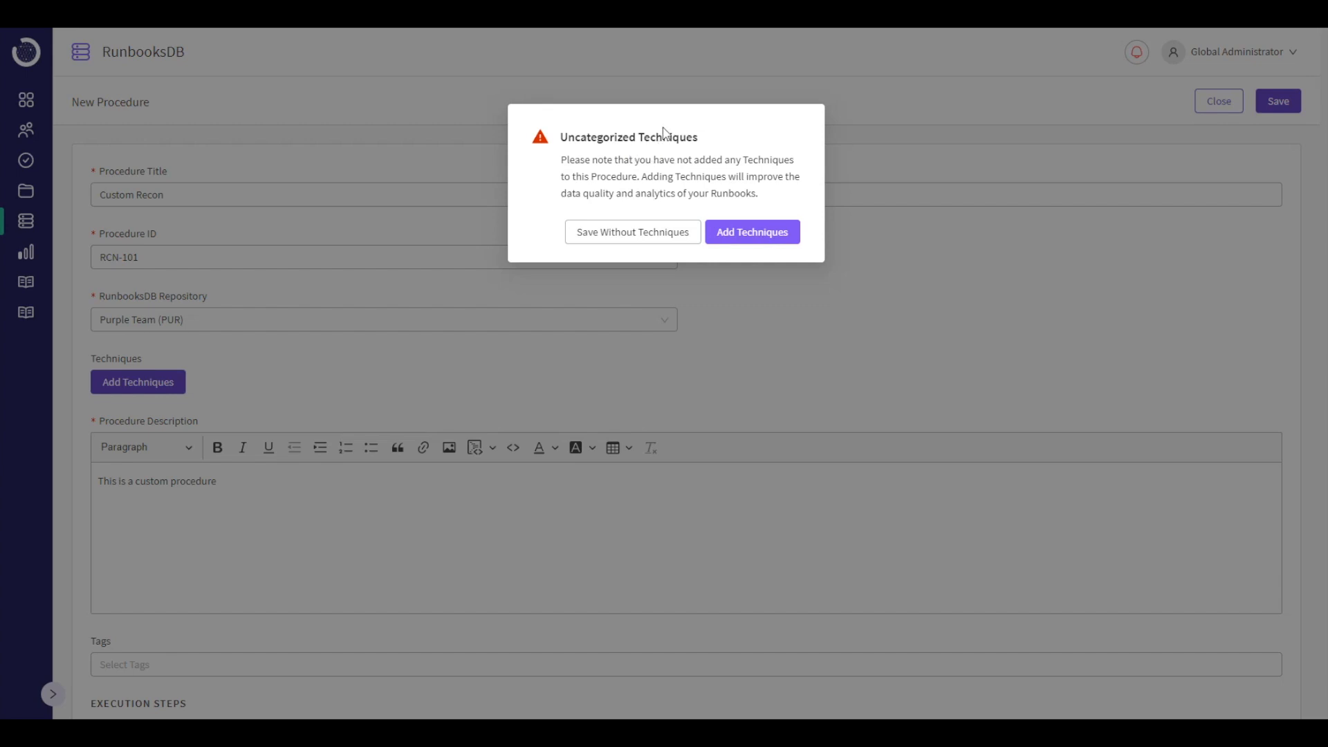
pyautogui.click(614, 233)
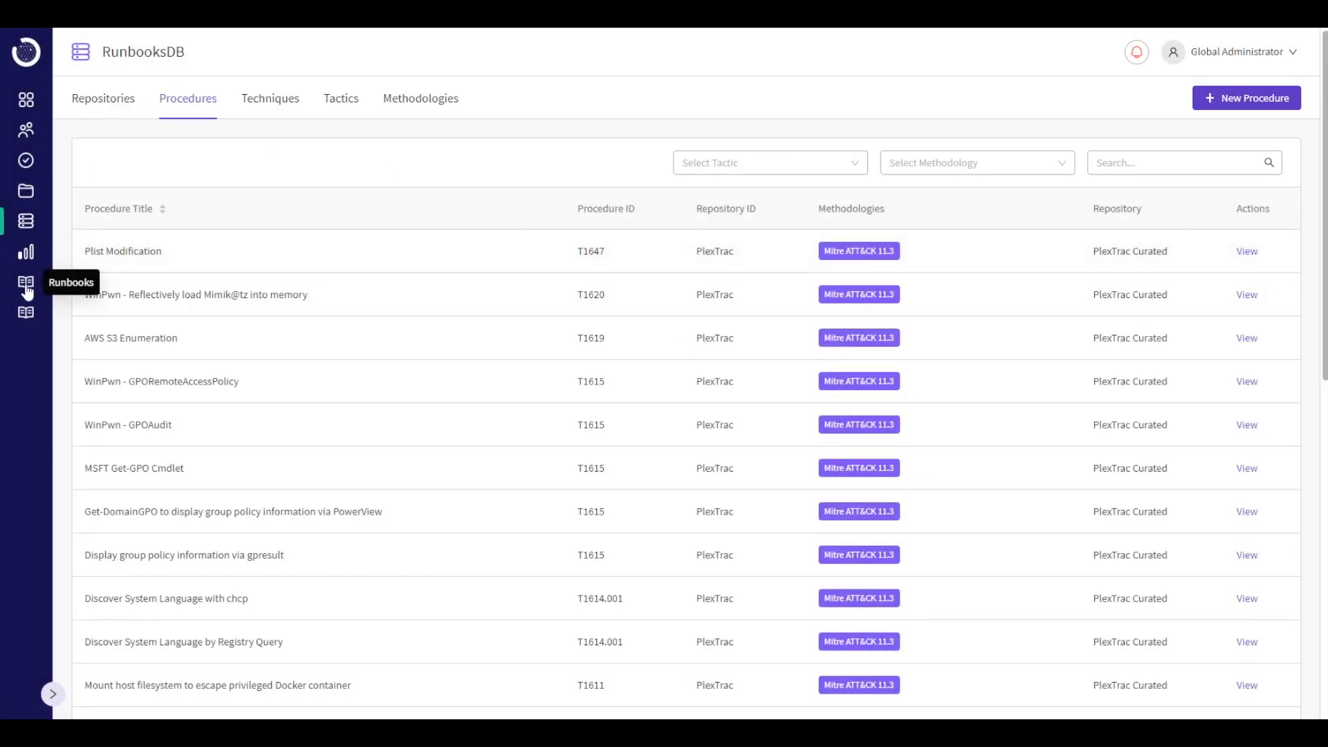
# Create a new runbook test plan from scratch titled "Demo Testplan" and continue to its procedure selection.
pyautogui.click(26, 314)
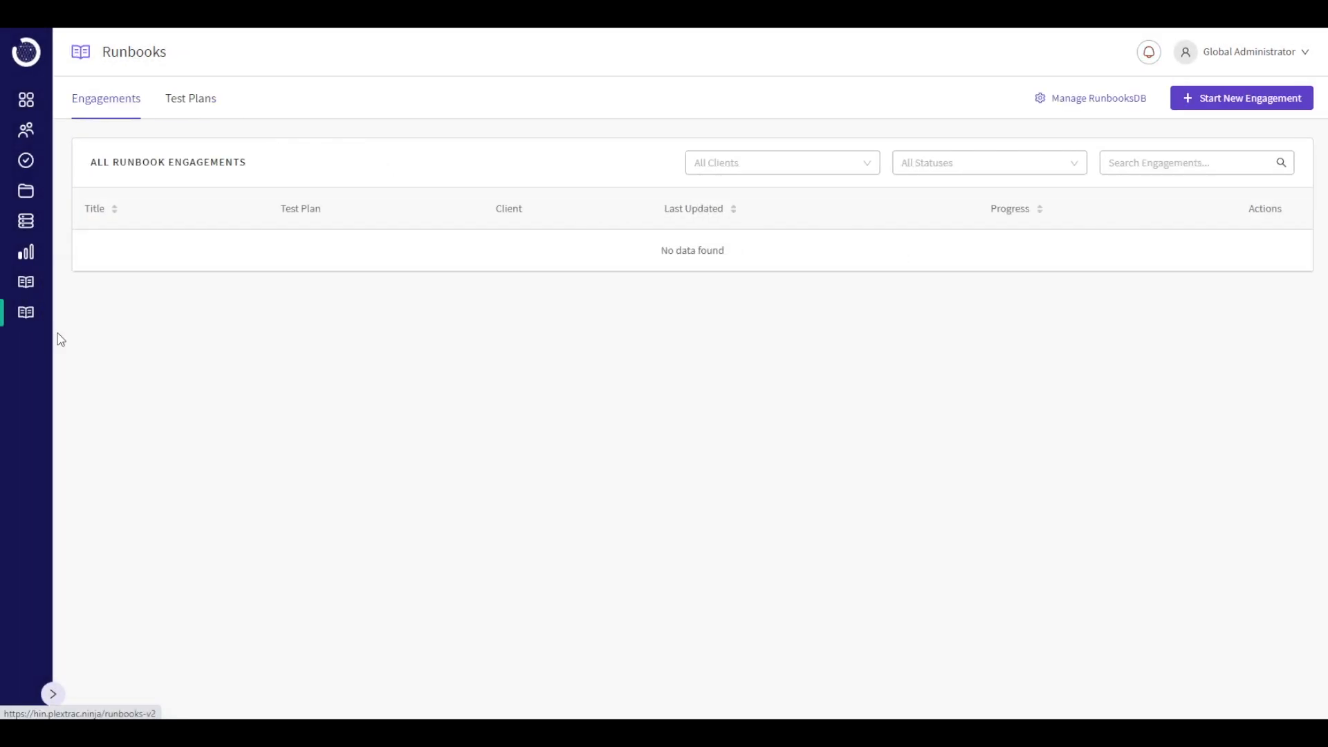
pyautogui.click(193, 103)
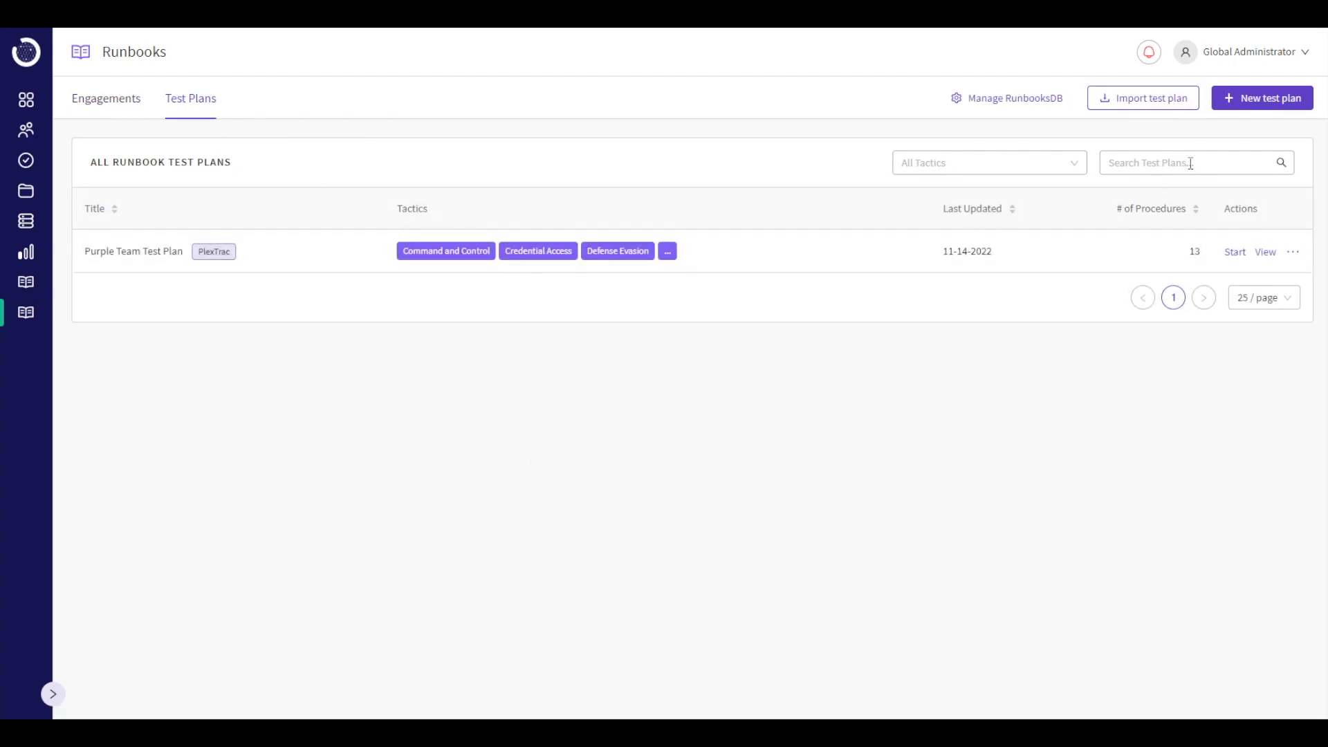
pyautogui.click(1282, 101)
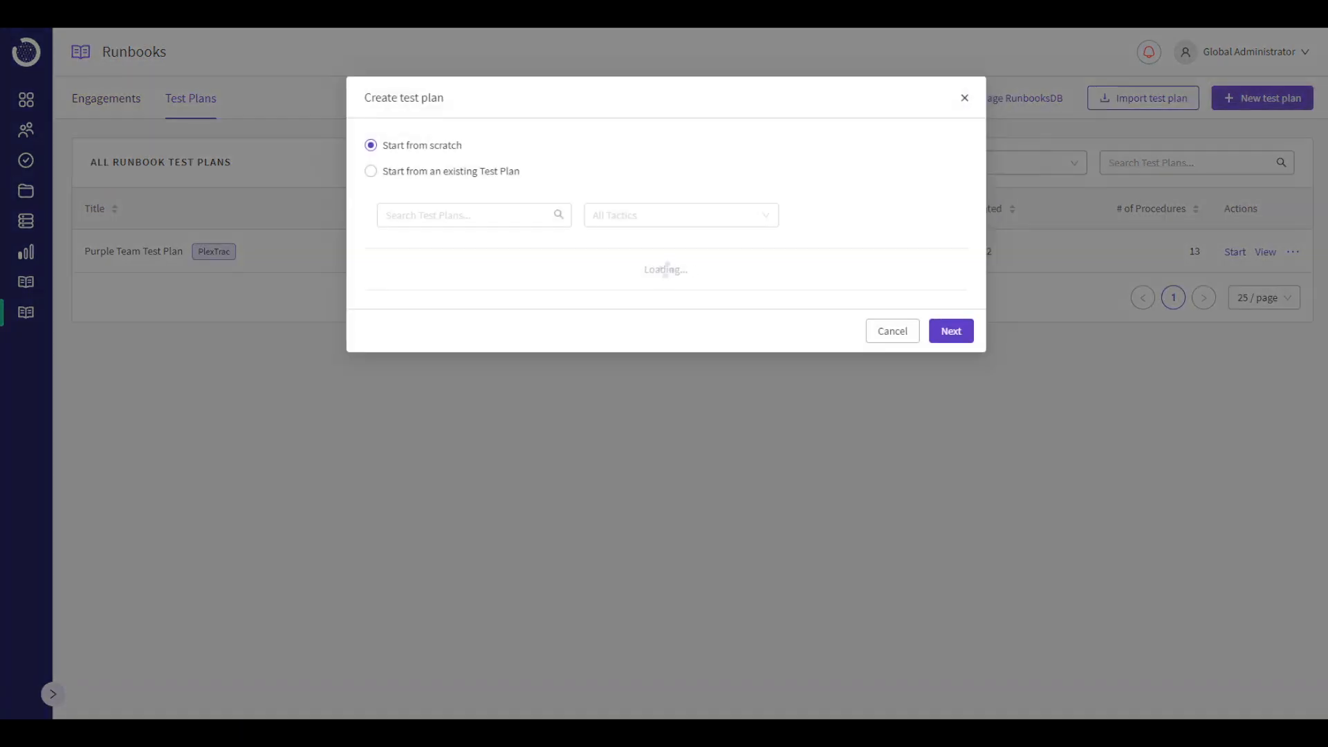
pyautogui.click(379, 173)
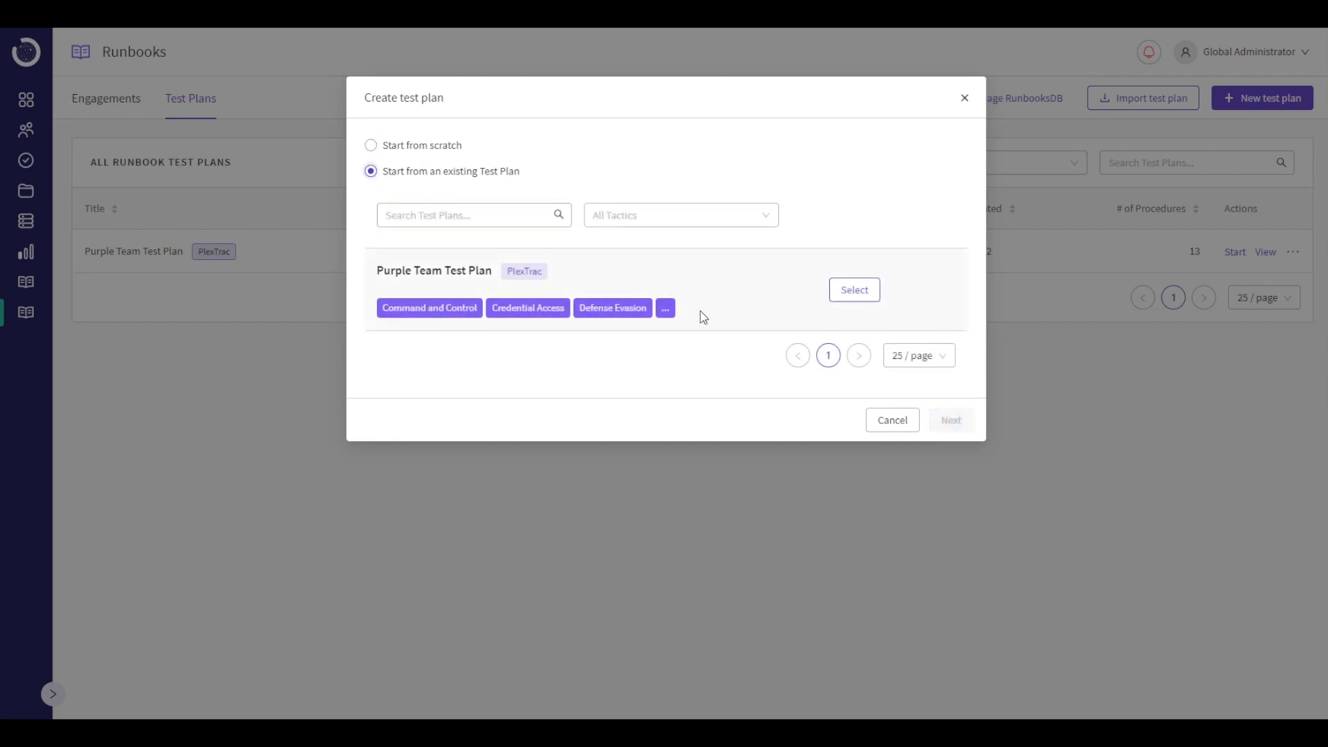
pyautogui.click(407, 146)
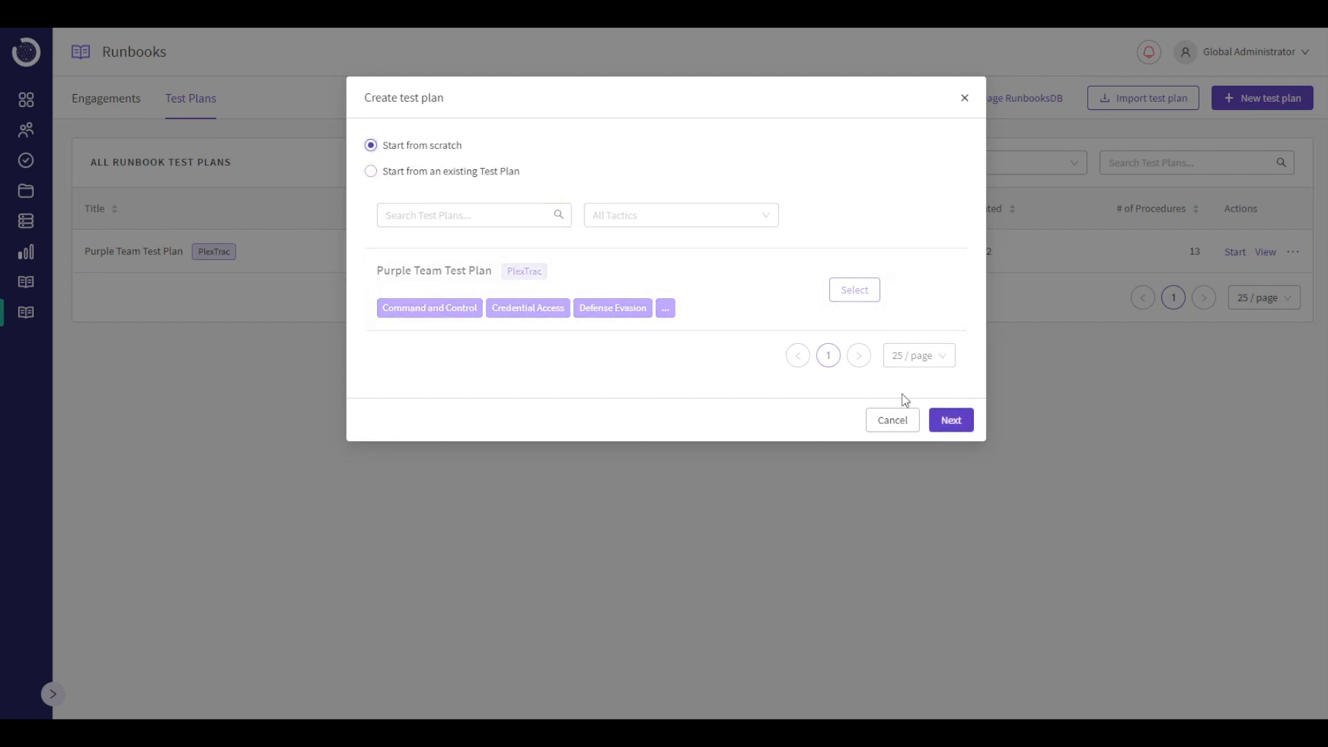
pyautogui.click(953, 420)
pyautogui.write('Demo Testplan')
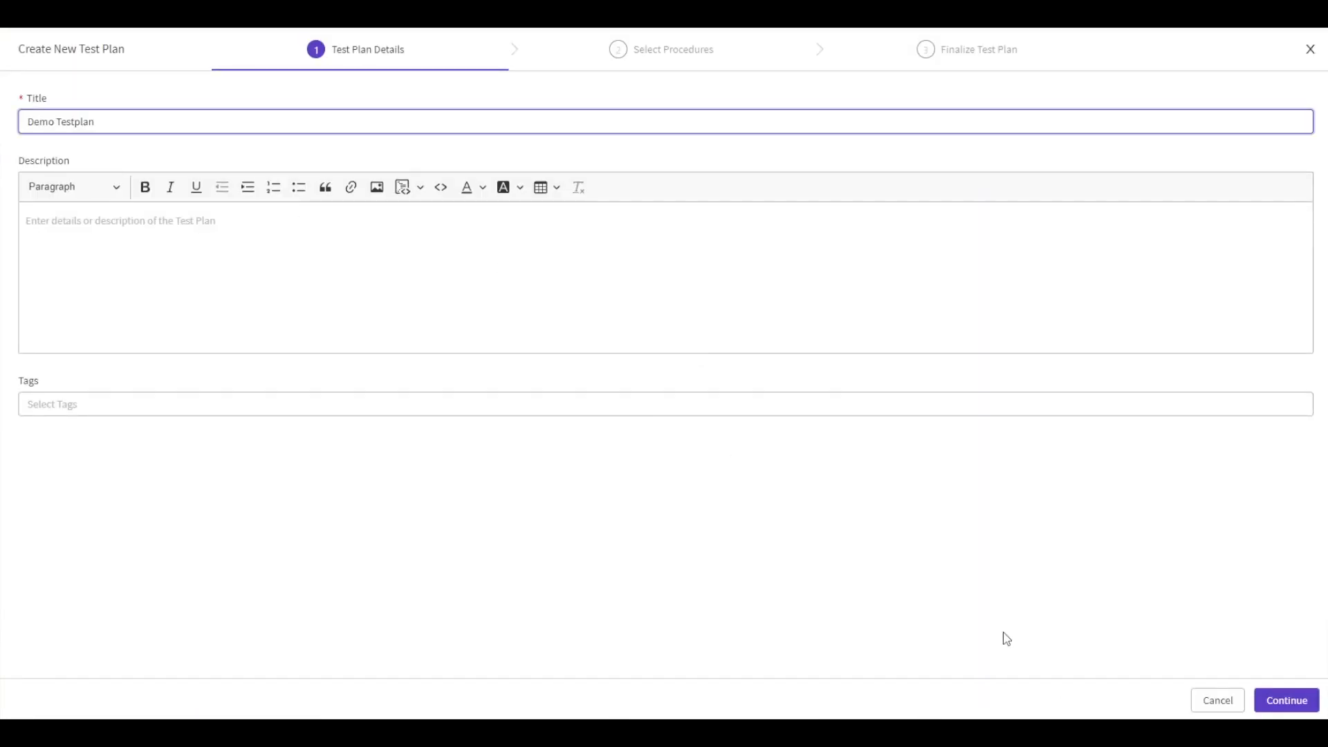
pyautogui.click(1279, 713)
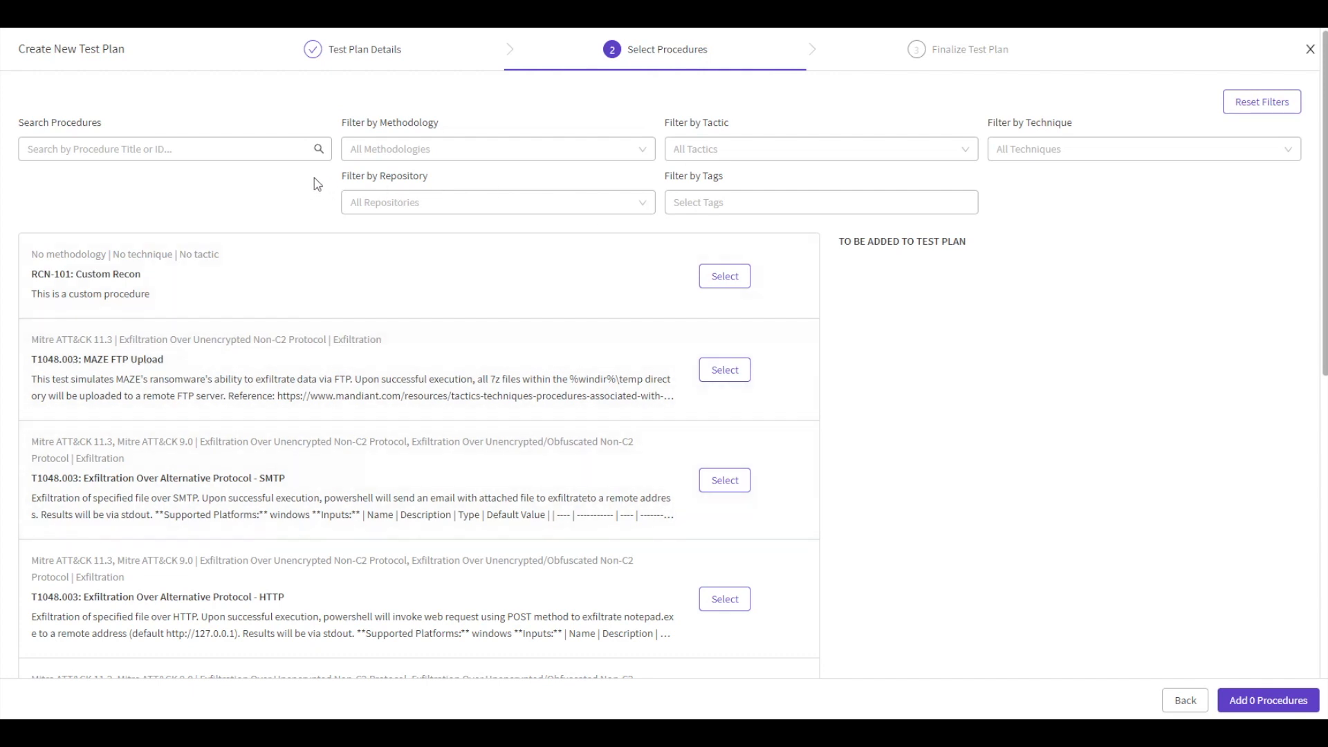
# Filter the procedures by the Persistence (TA0003) tactic and select T1137.002 Office Application Startup Test Persistence for the test plan.
pyautogui.click(1057, 153)
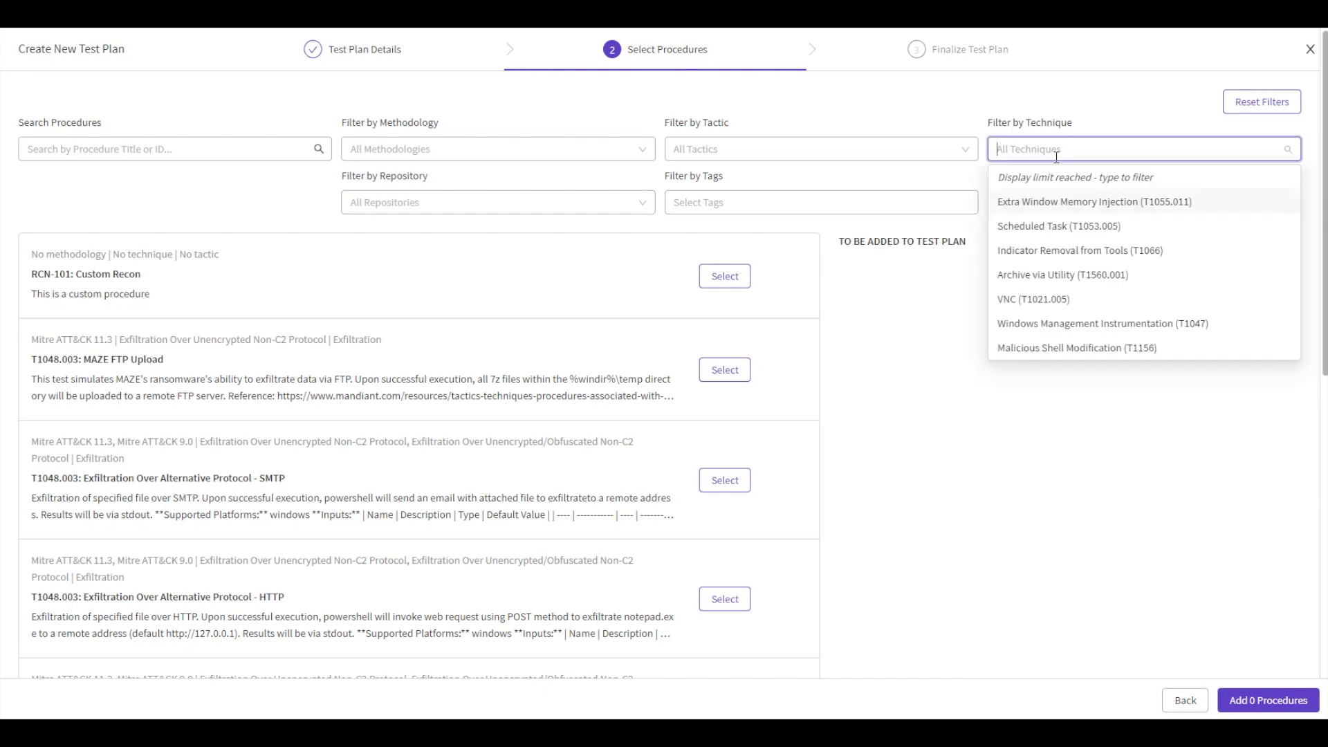
pyautogui.click(934, 146)
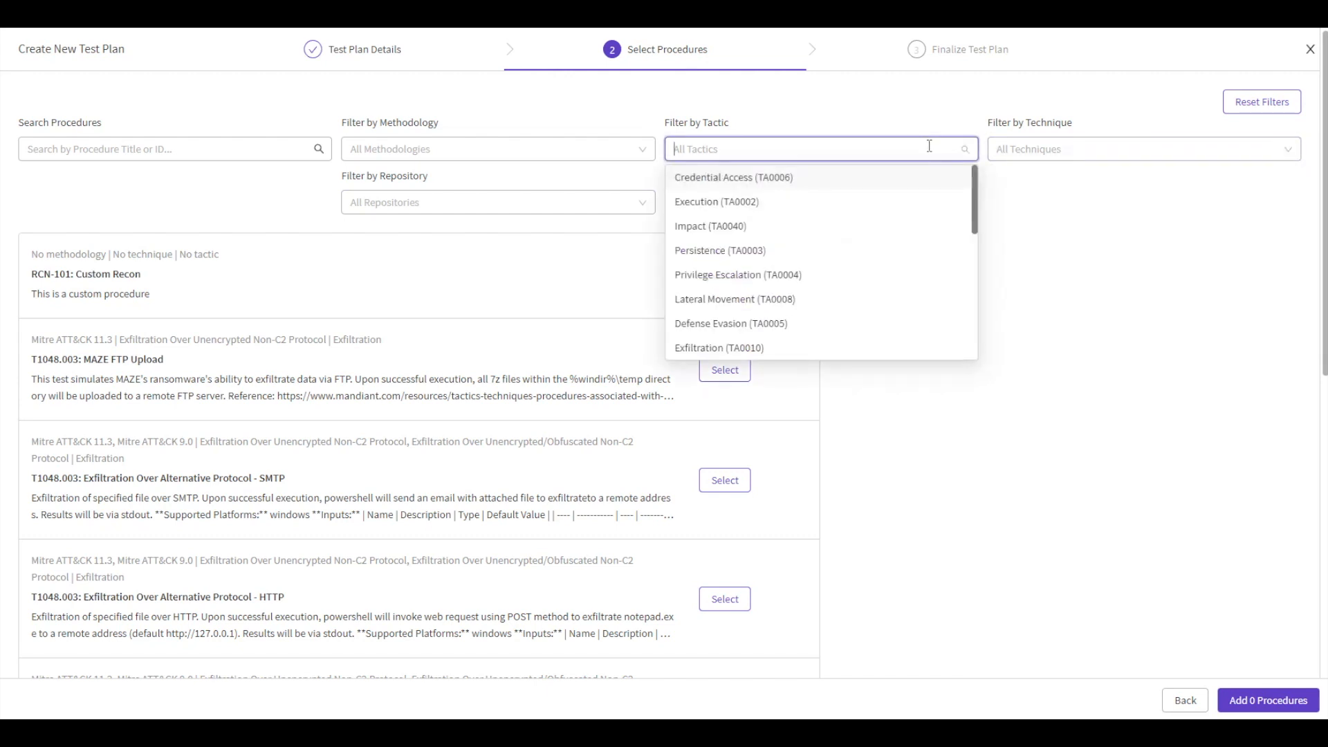
pyautogui.click(722, 251)
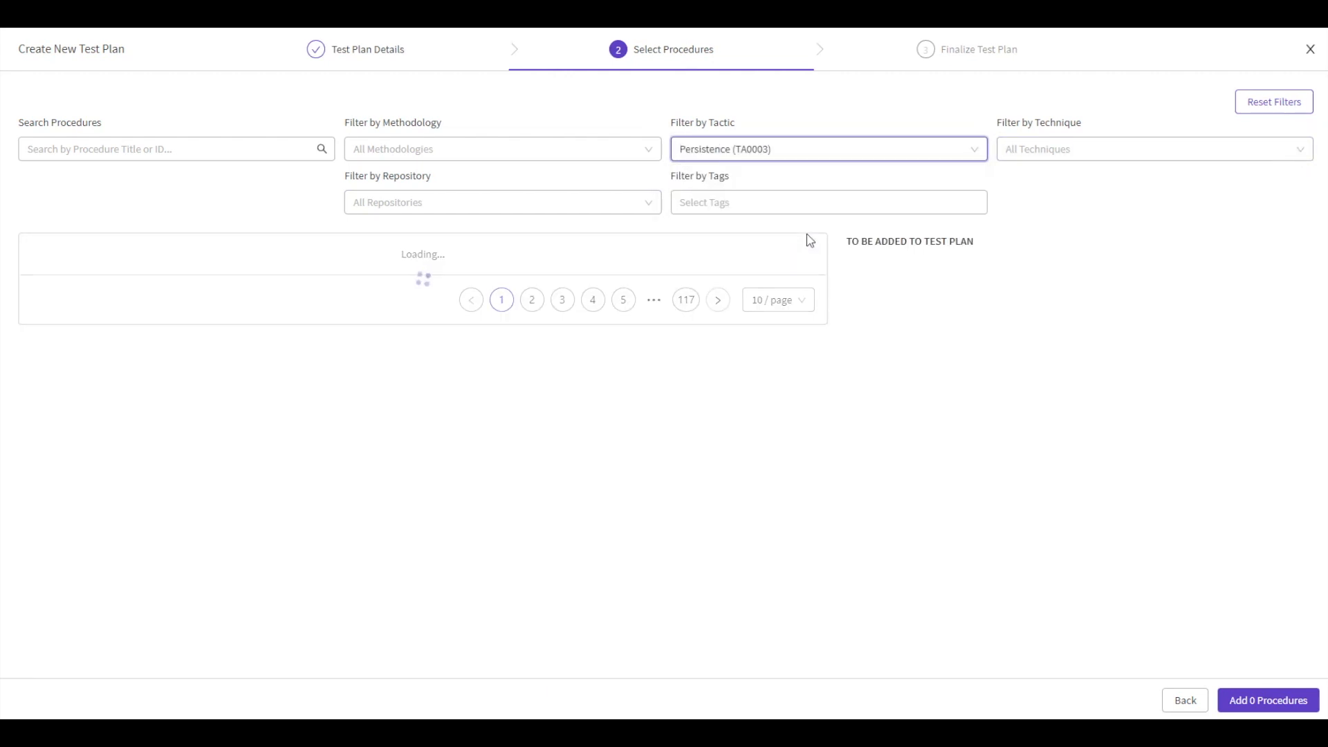
pyautogui.click(728, 287)
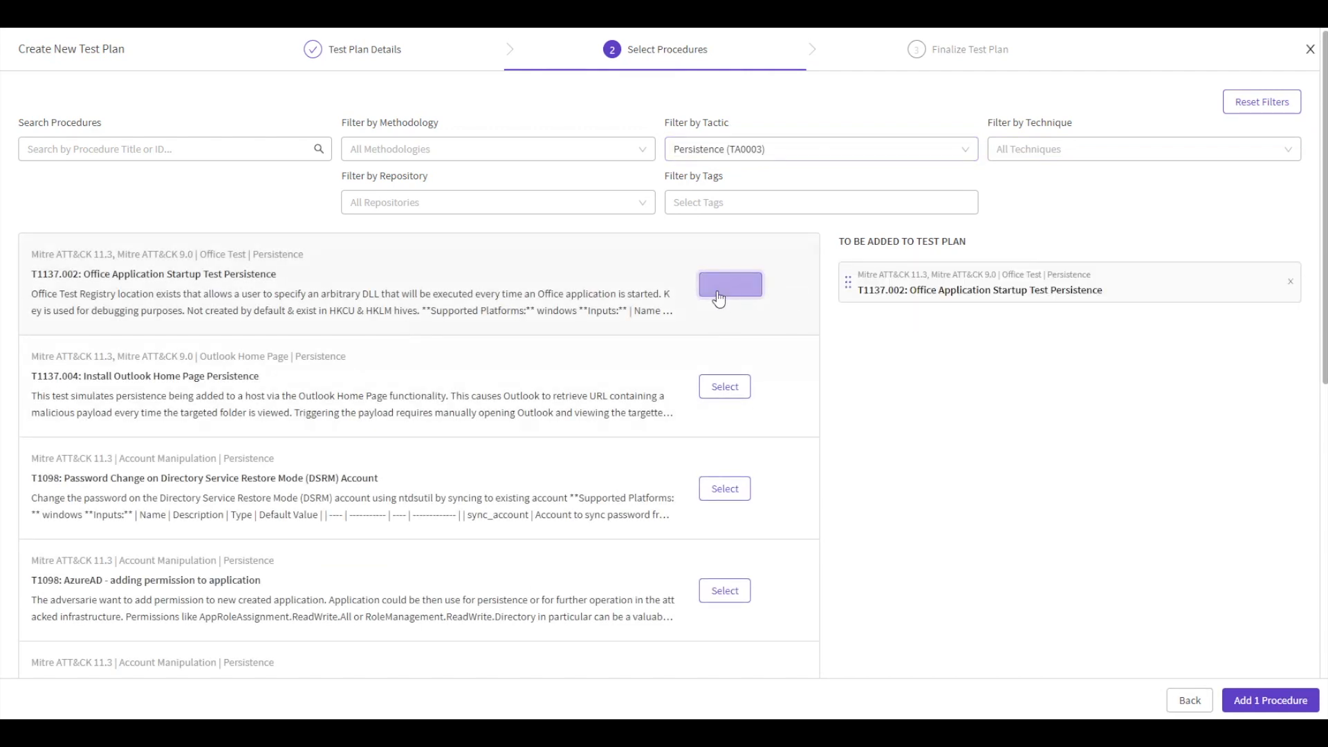
# Filter the procedures by the Exfiltration (TA0010) tactic and select T1048.003 Exfiltration Over Alternative Protocol - SMTP.
pyautogui.click(840, 150)
pyautogui.click(706, 348)
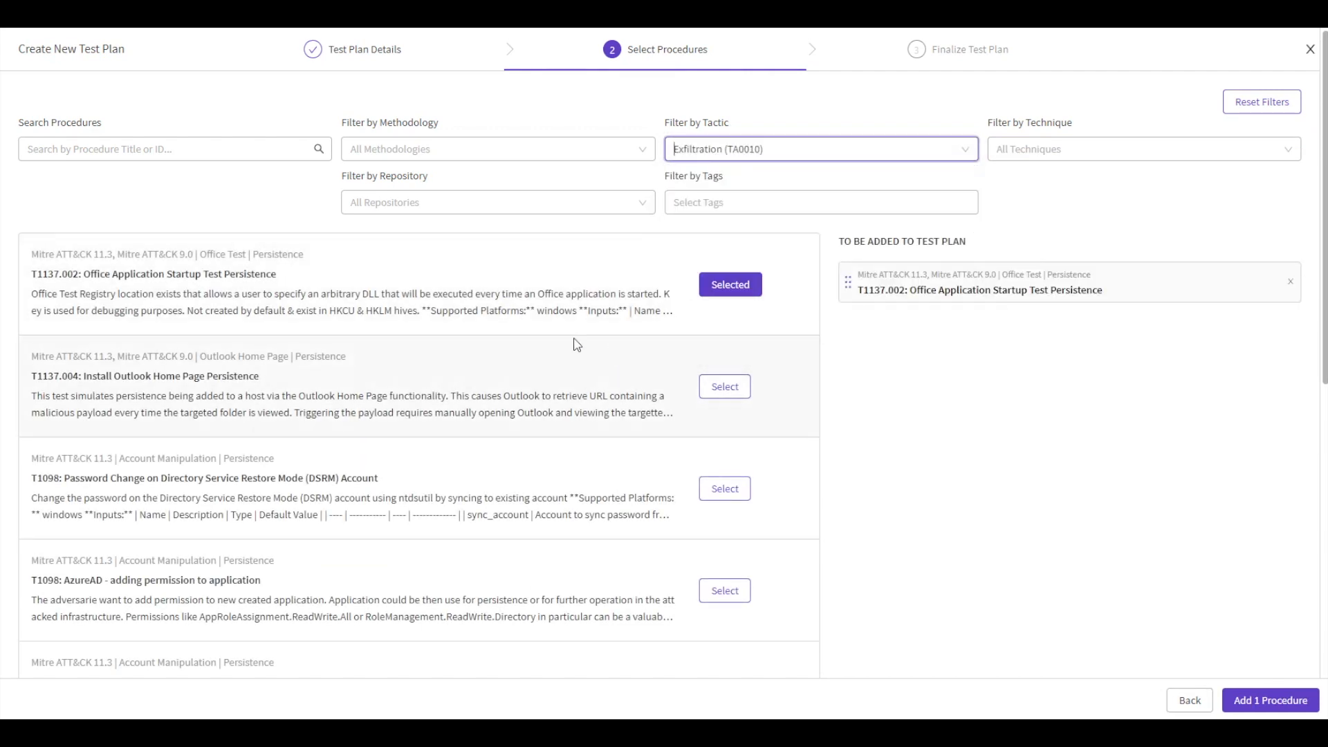
pyautogui.click(725, 395)
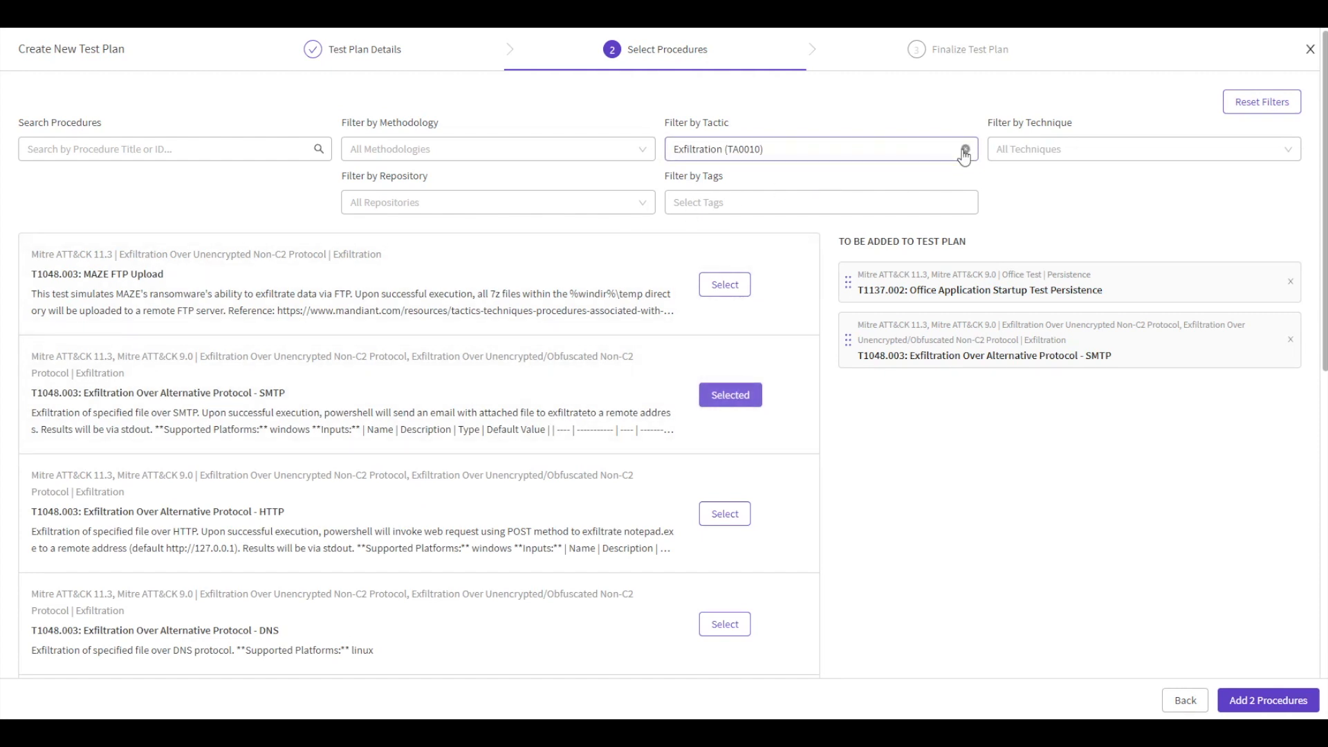
# Clear the tactic filter, include the RCN-101 Custom Recon procedure, and finalize the test plan.
pyautogui.click(964, 155)
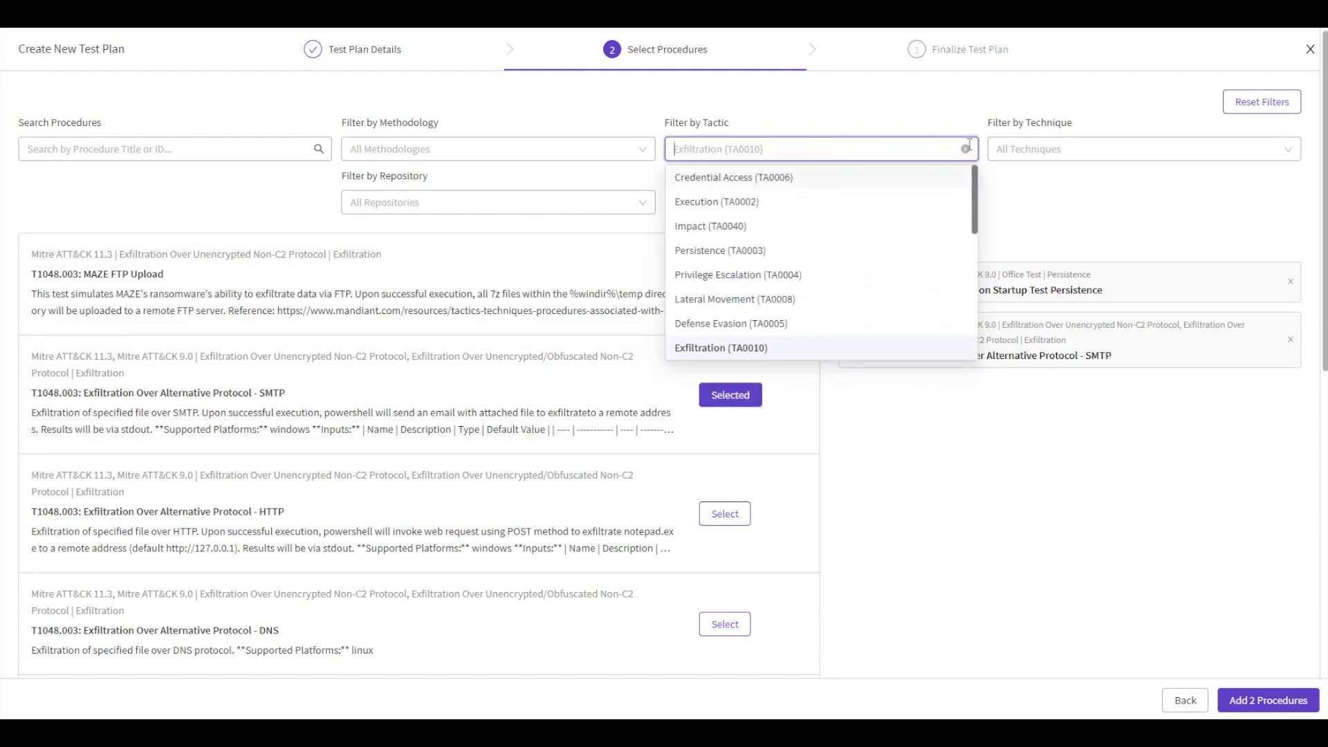
pyautogui.click(967, 148)
pyautogui.click(967, 148)
pyautogui.click(569, 207)
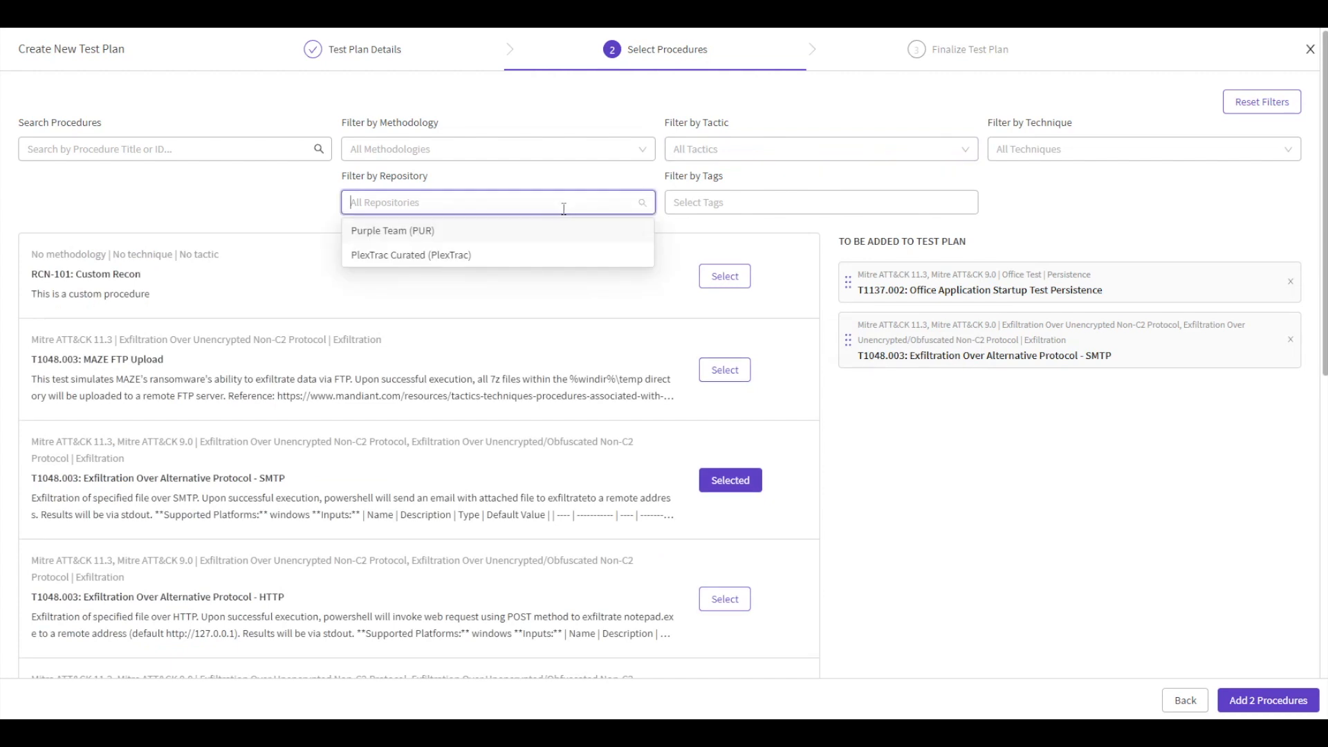
pyautogui.click(1268, 700)
pyautogui.click(1275, 701)
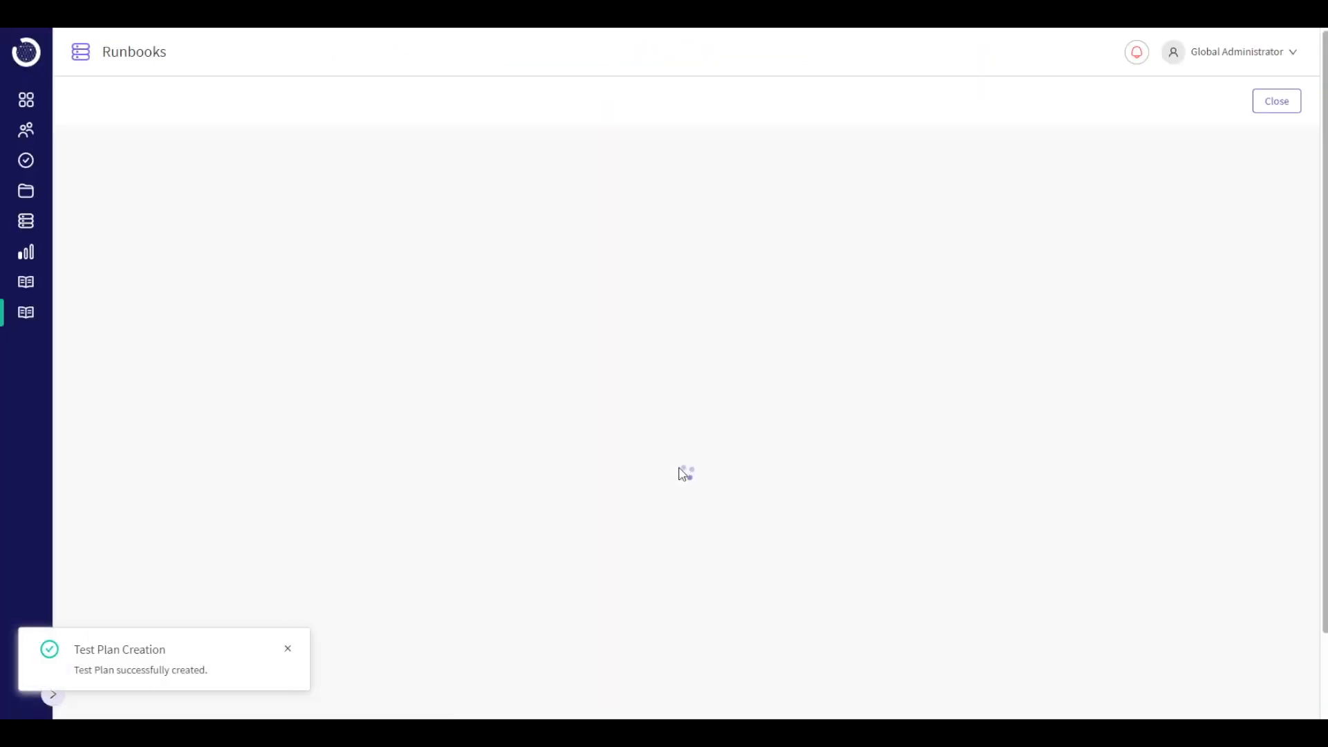
pyautogui.click(288, 648)
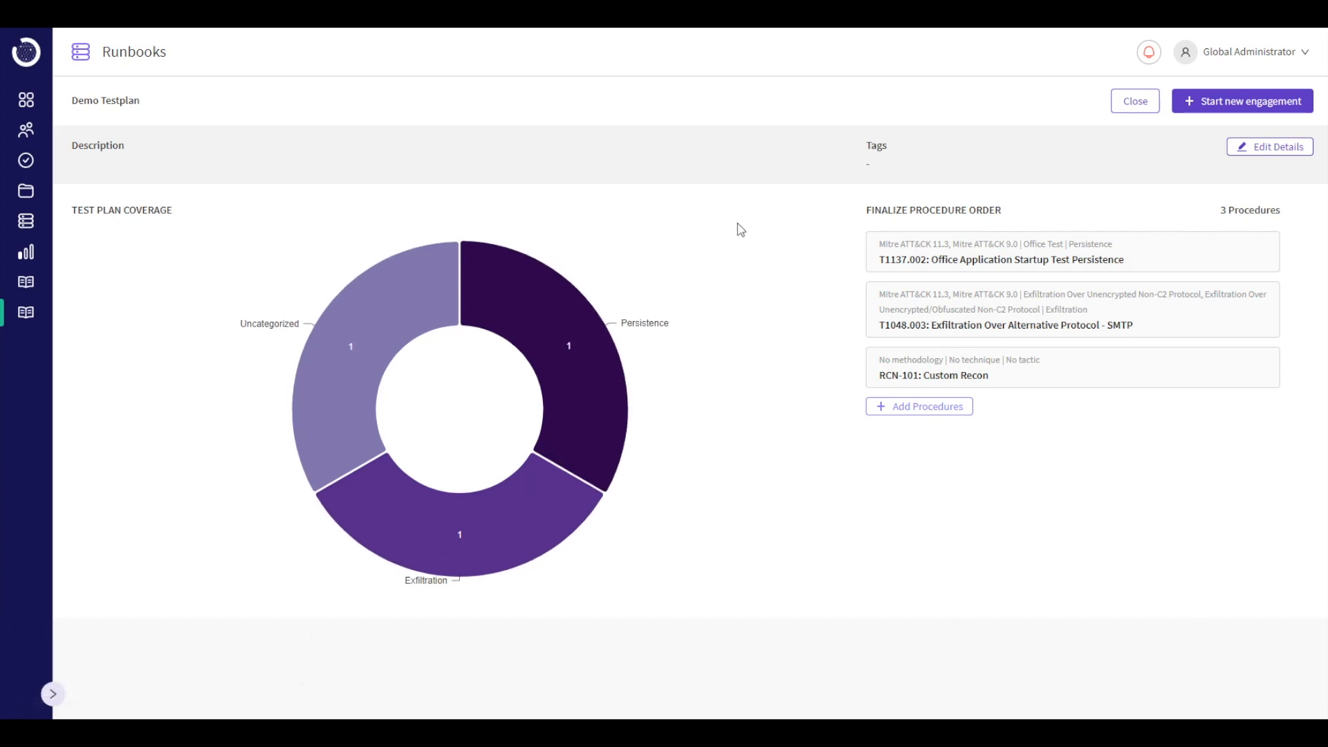
# Start a new engagement for client Acm123 from Demo Testplan, keeping its title and three procedures.
pyautogui.click(1280, 101)
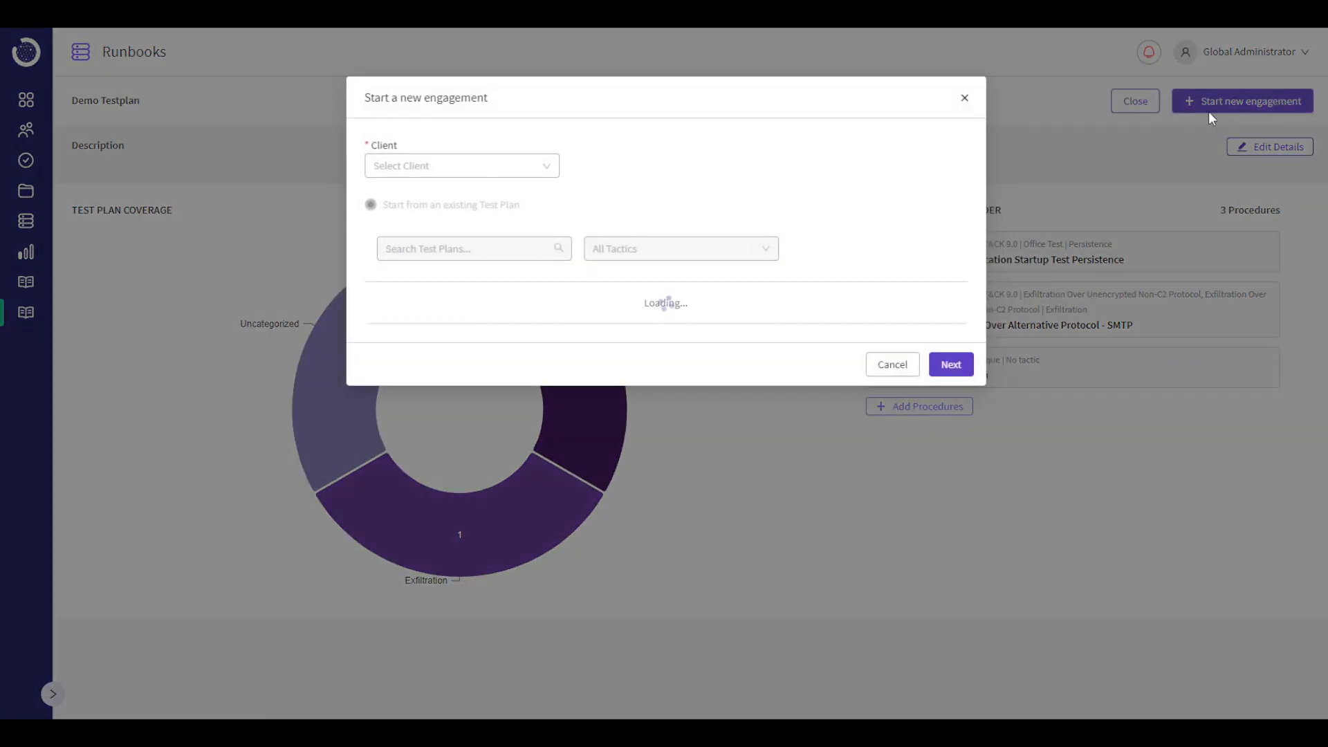
pyautogui.click(546, 163)
pyautogui.click(482, 196)
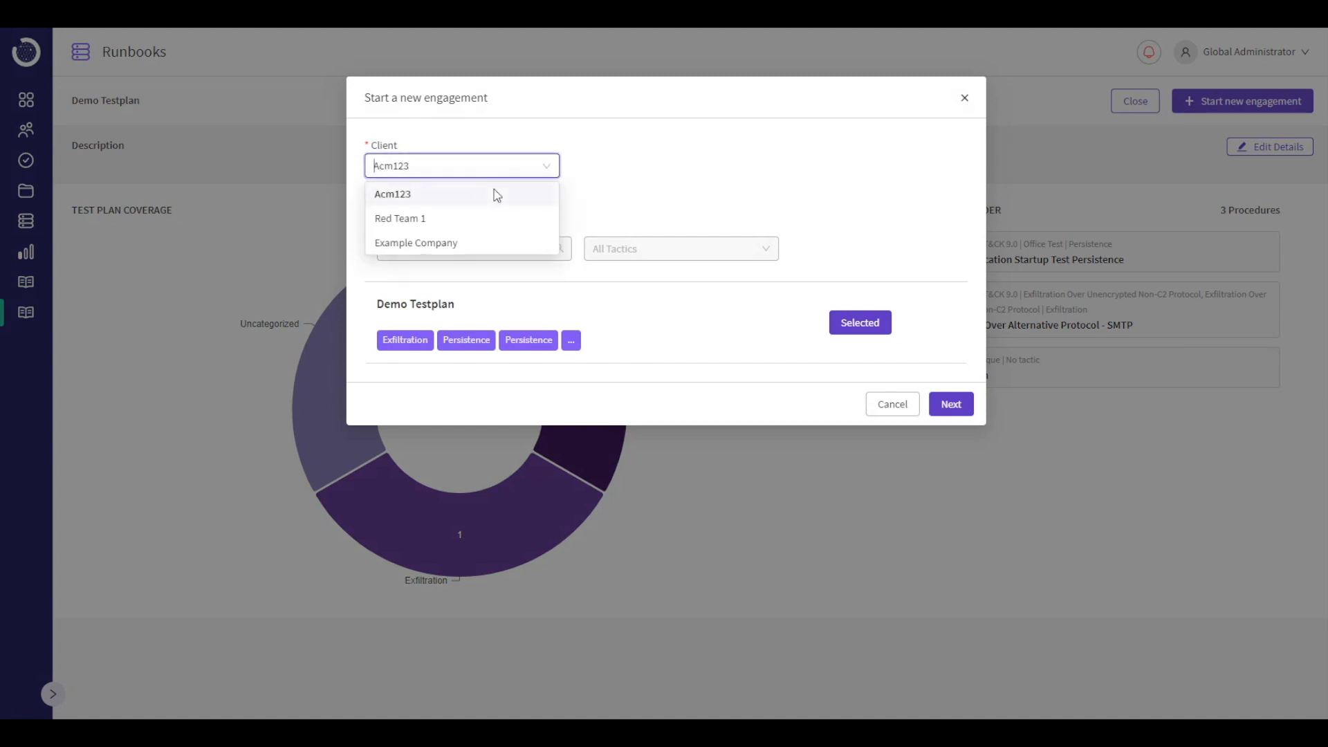
pyautogui.click(951, 405)
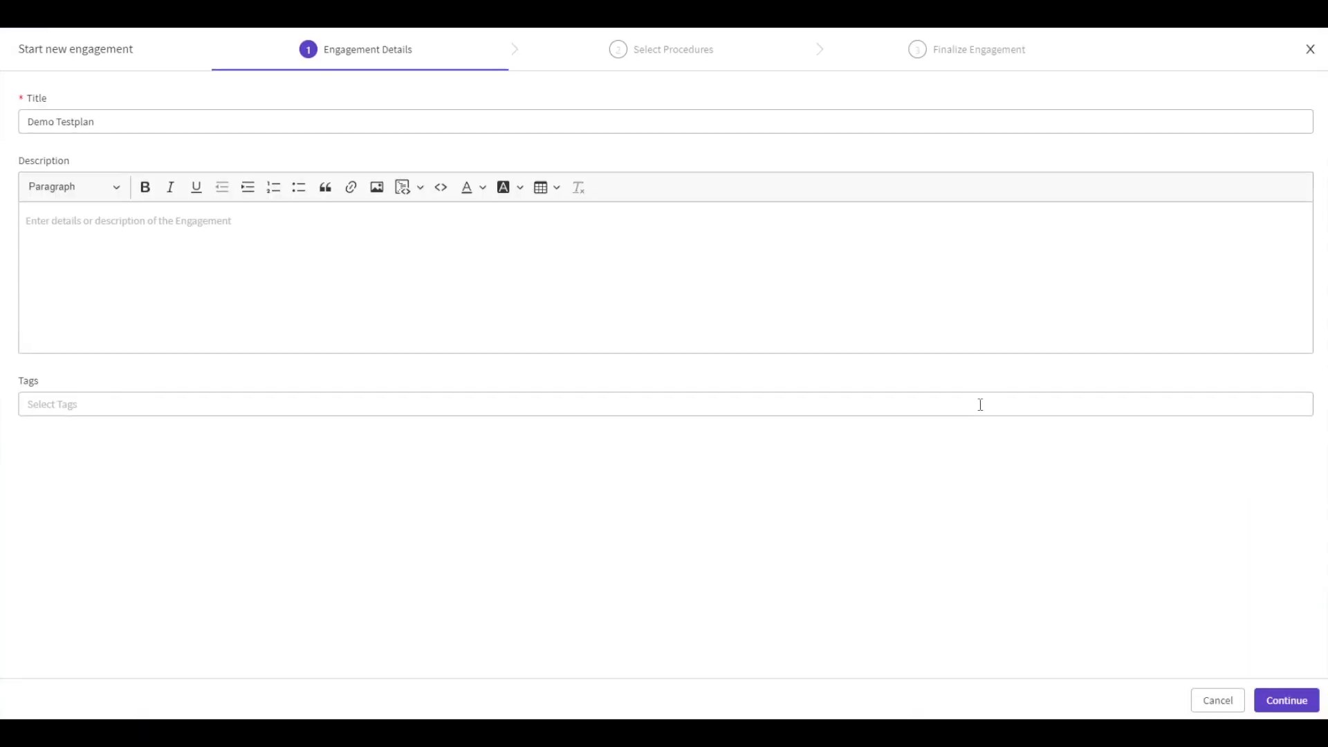
pyautogui.click(1308, 709)
pyautogui.click(1268, 700)
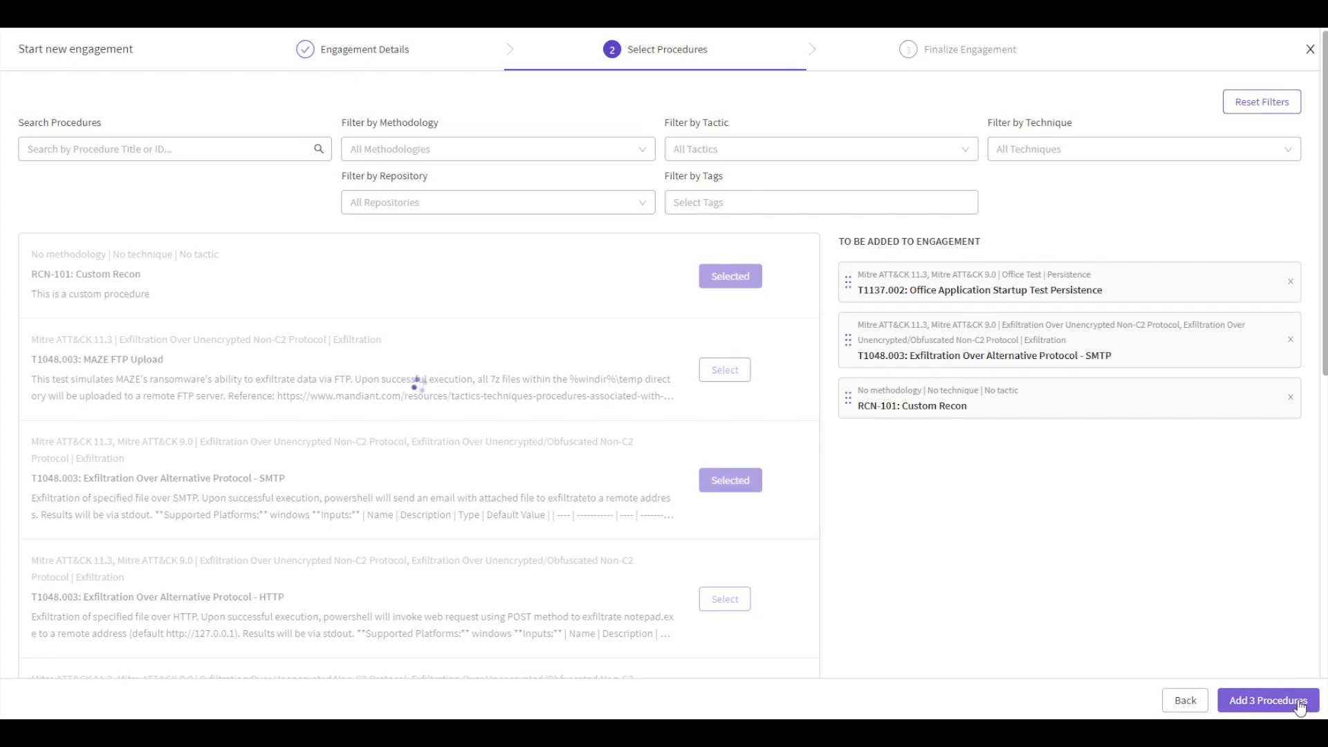
pyautogui.click(1277, 703)
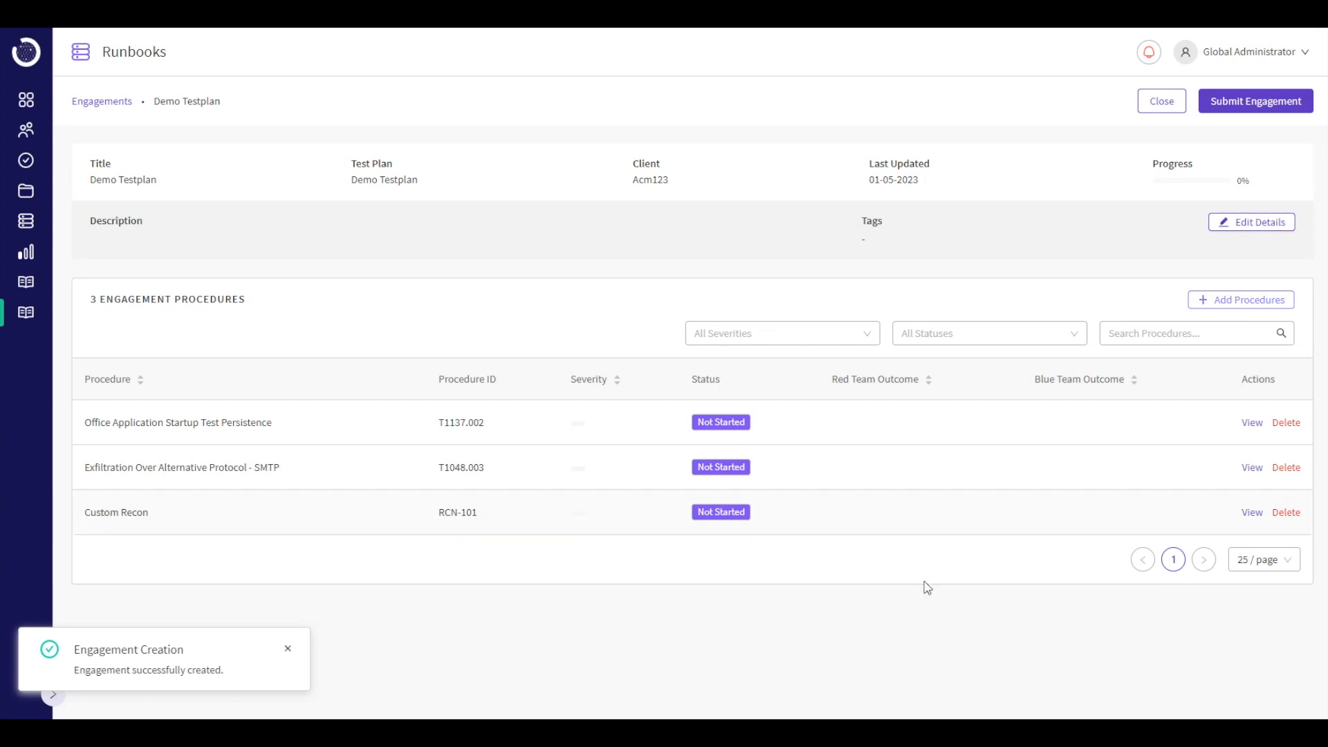
# In the engagement's Custom Recon procedure, set the red team outcome to Successful and mark execution steps 1 and 2 as done.
pyautogui.click(1252, 512)
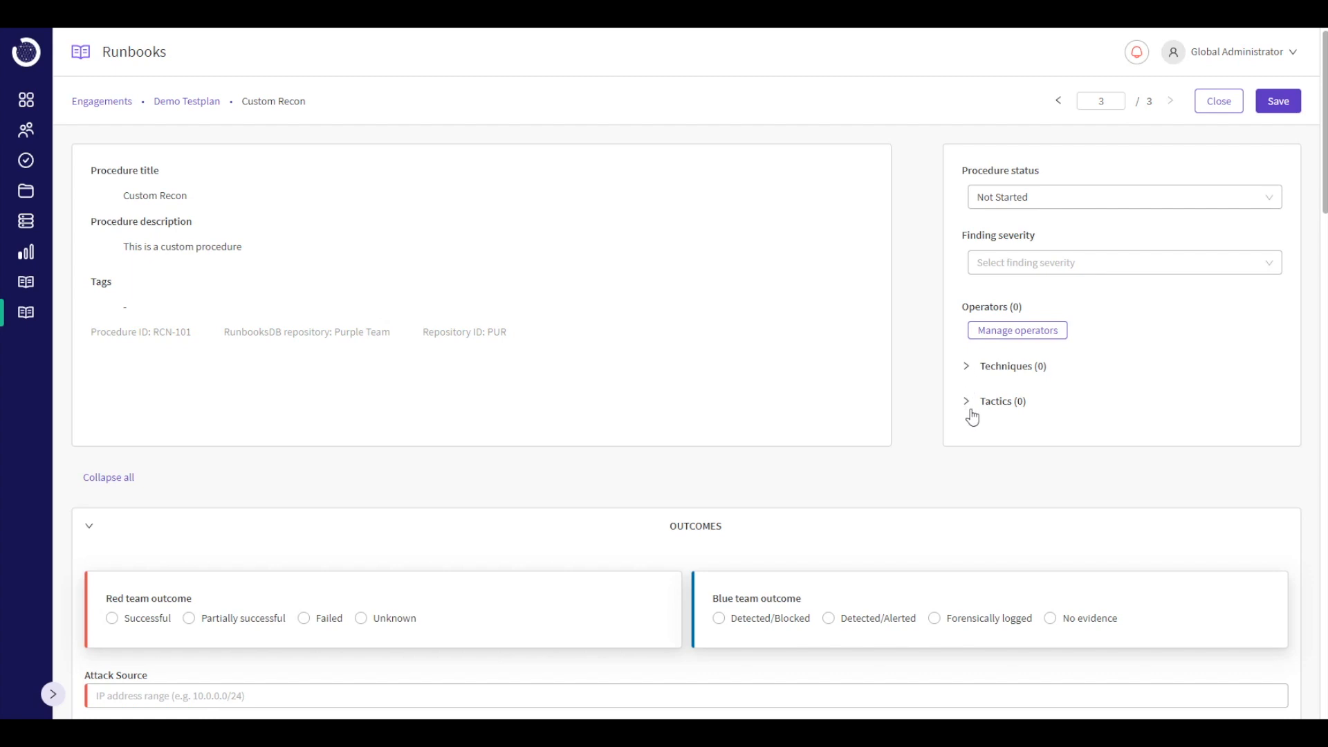
pyautogui.scroll(-2, 835, 358)
pyautogui.scroll(-2, 851, 357)
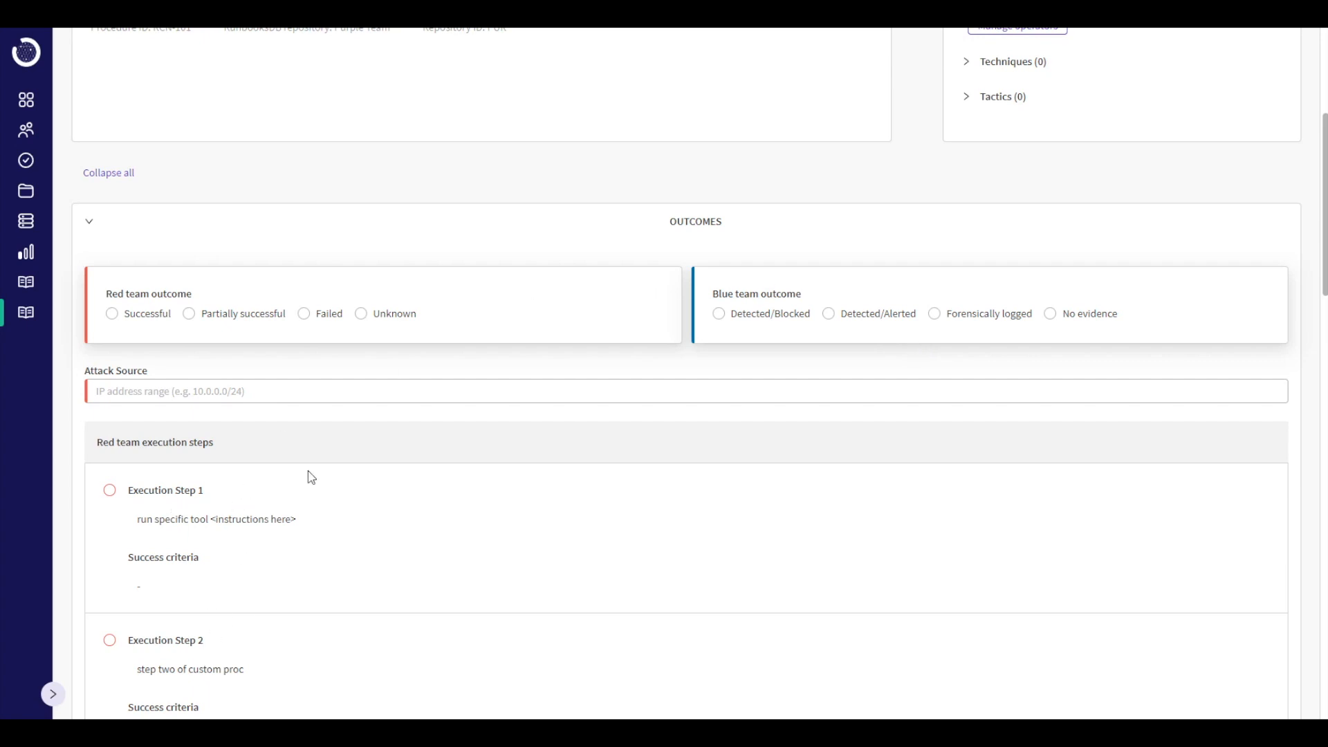
pyautogui.scroll(4, 308, 475)
pyautogui.scroll(-3, 309, 475)
pyautogui.click(111, 390)
pyautogui.scroll(-2, 387, 386)
pyautogui.click(110, 415)
pyautogui.click(111, 562)
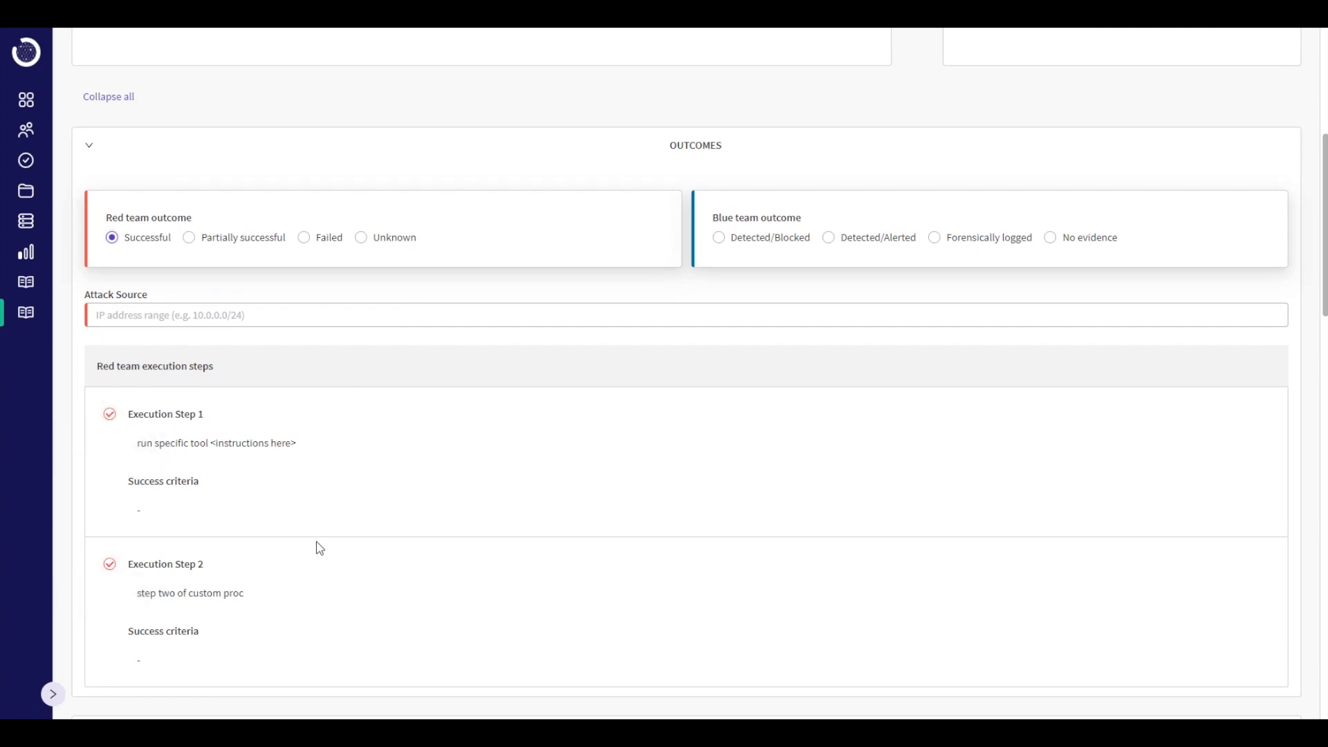
pyautogui.scroll(-5, 367, 532)
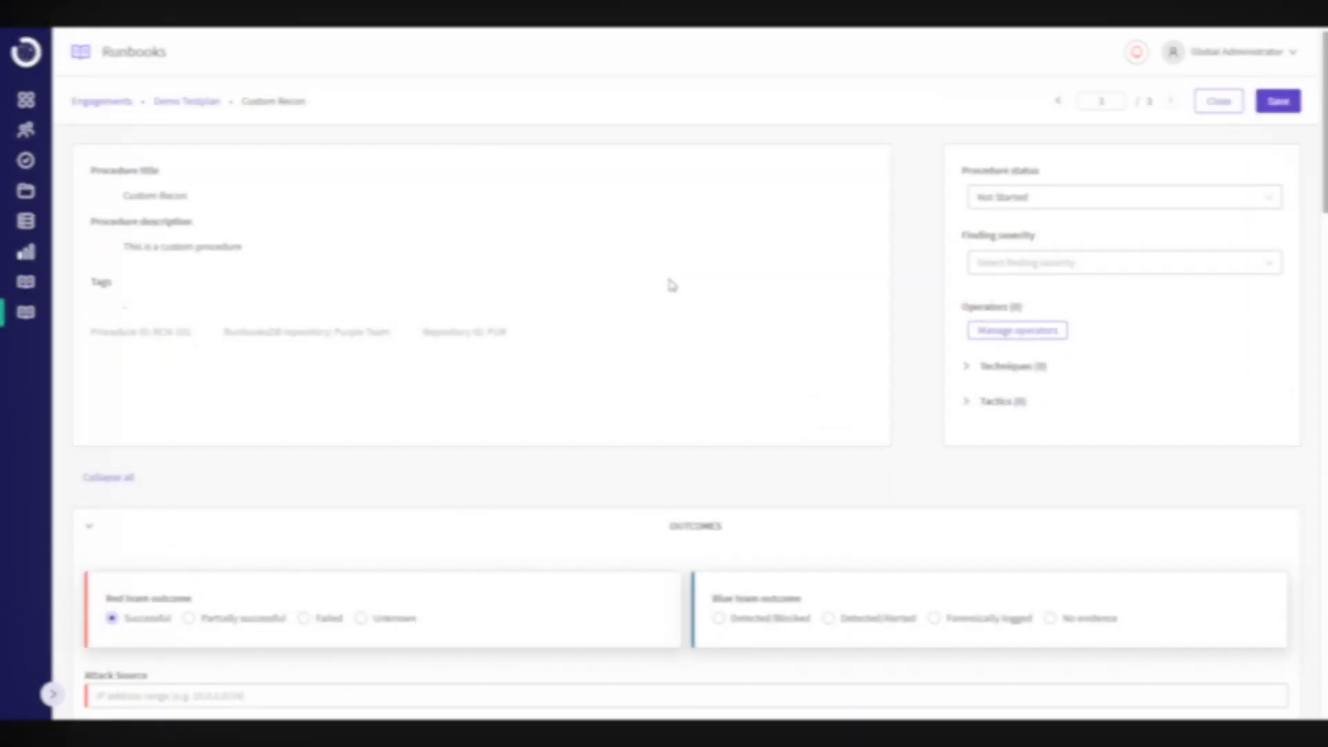